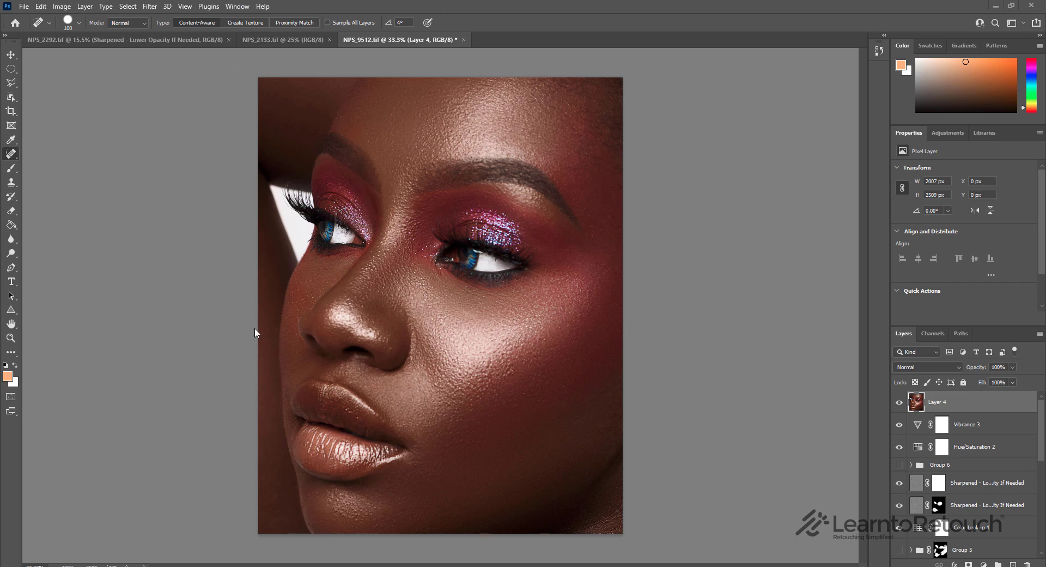
# Step: Look through the panels grouped with Color, Properties and Layers to see what each group contains
pyautogui.click(237, 6)
pyautogui.click(359, 6)
pyautogui.click(930, 46)
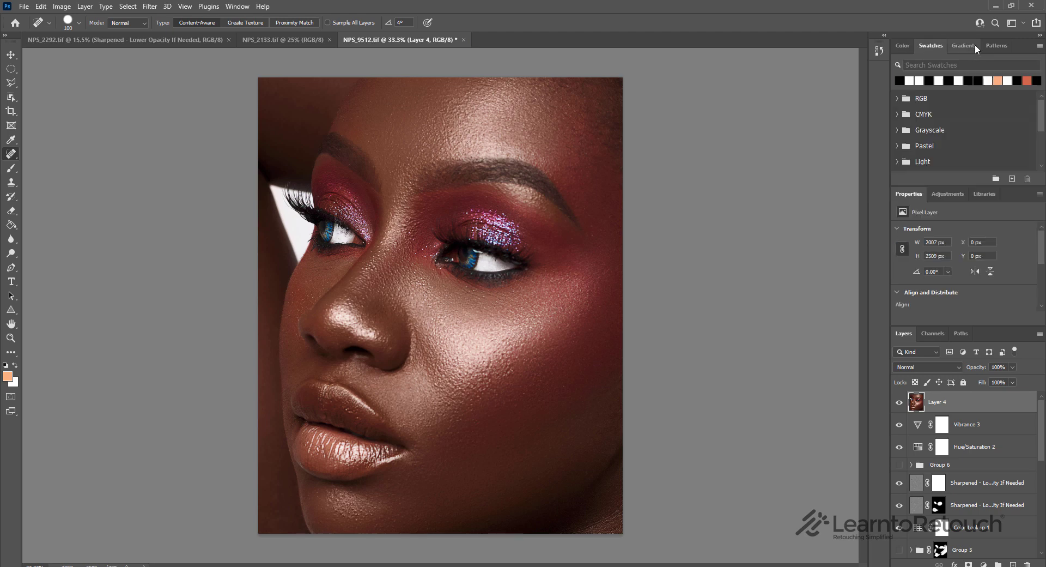
pyautogui.click(975, 45)
pyautogui.click(998, 45)
pyautogui.click(903, 45)
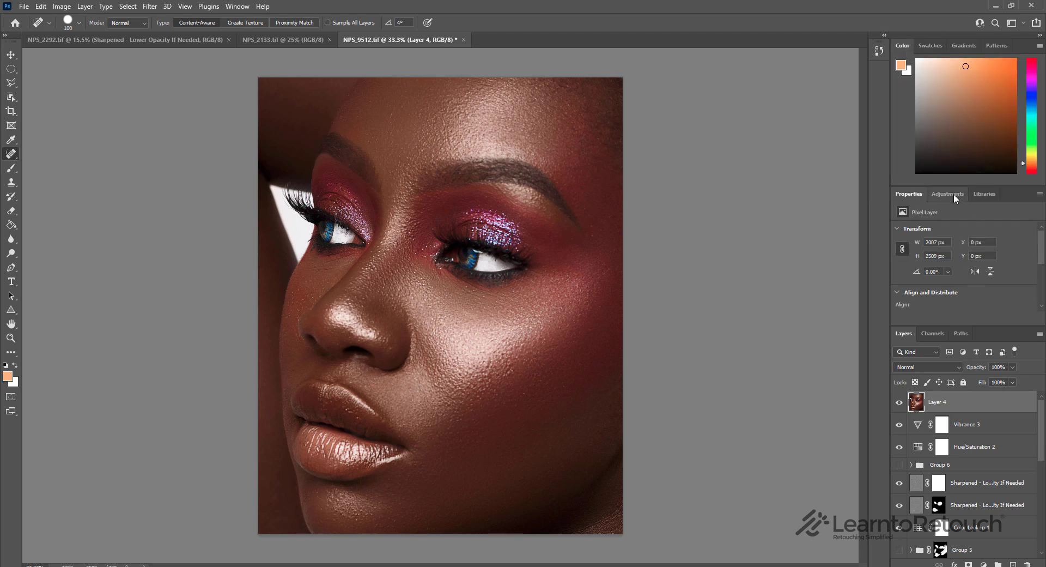
pyautogui.click(953, 194)
pyautogui.click(988, 193)
pyautogui.click(933, 333)
pyautogui.click(960, 333)
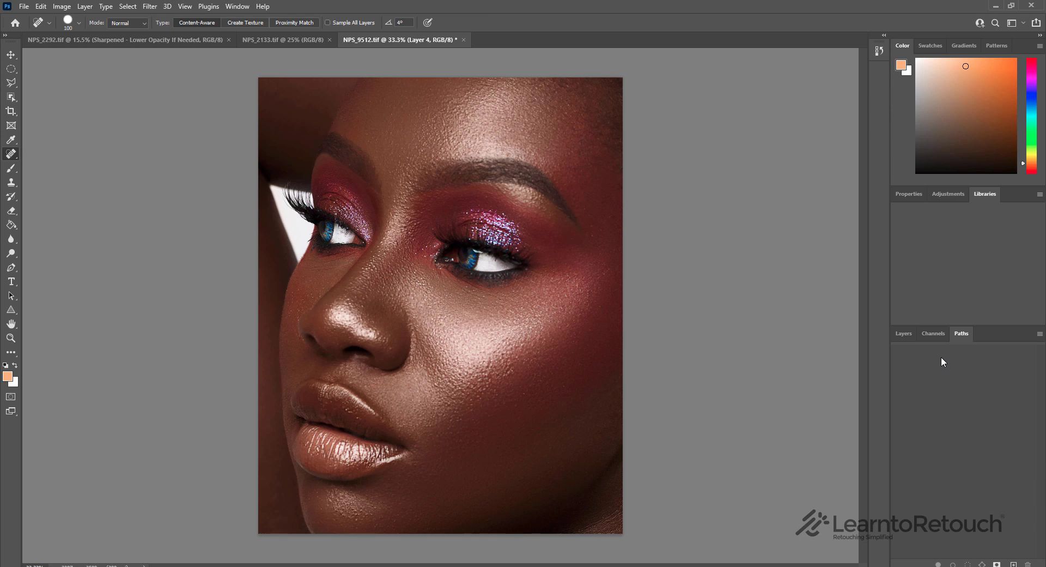
pyautogui.click(904, 333)
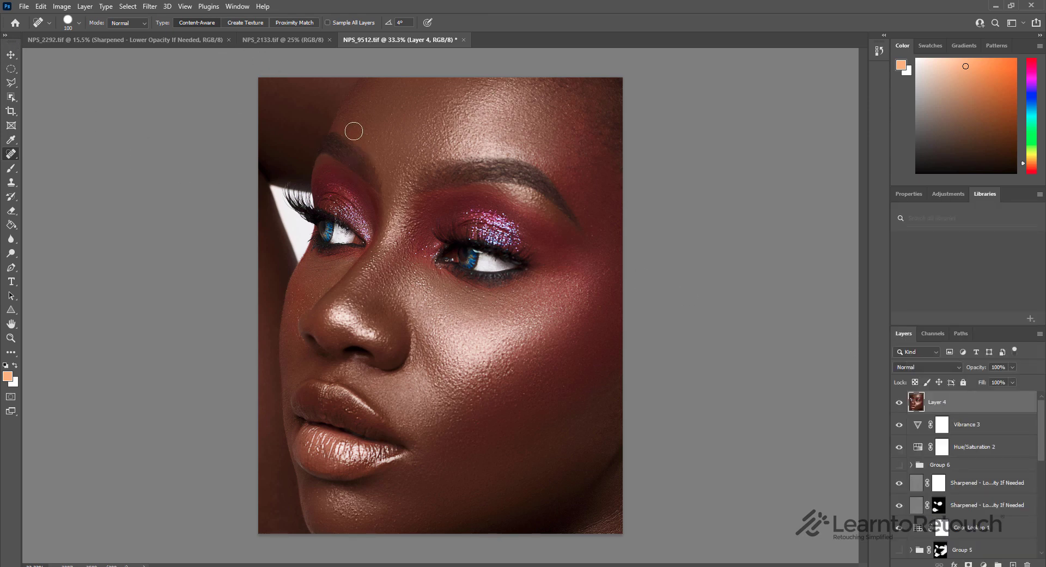
# Step: Reset the current workspace to its default panel arrangement
pyautogui.click(237, 6)
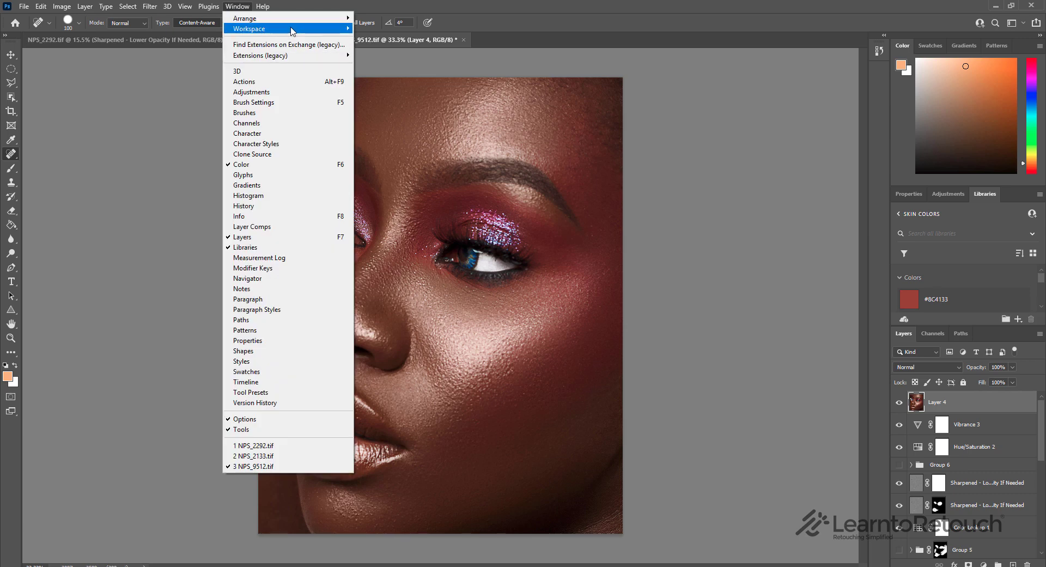
pyautogui.moveTo(329, 31)
pyautogui.click(414, 96)
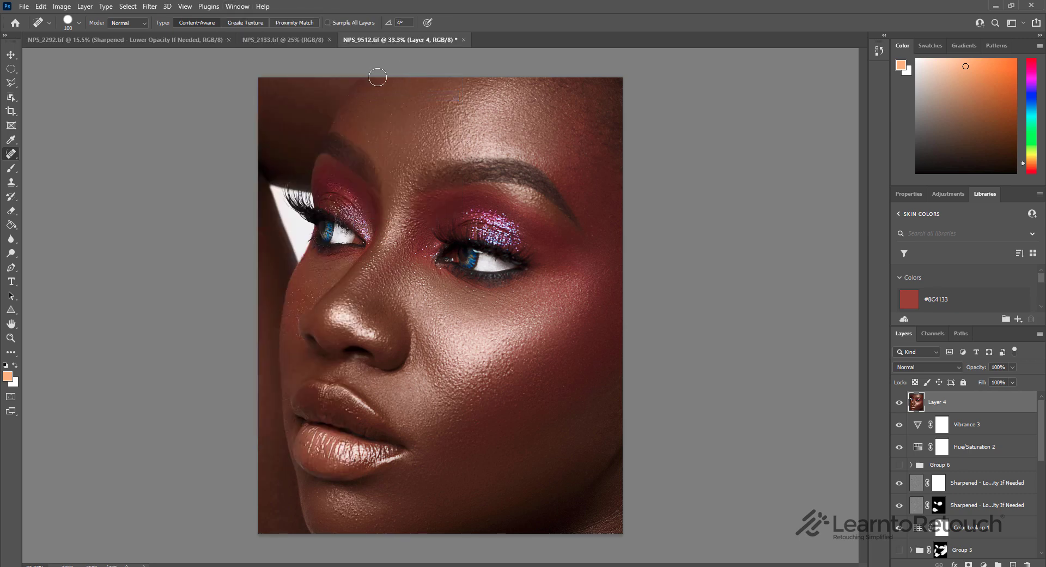
pyautogui.click(263, 6)
pyautogui.moveTo(237, 6)
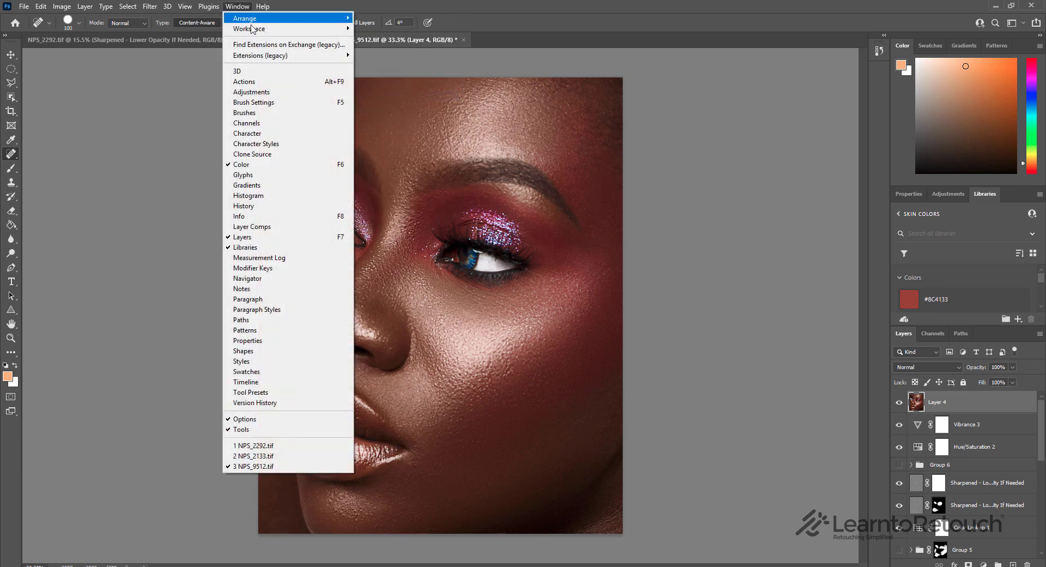
pyautogui.moveTo(288, 30)
pyautogui.click(406, 164)
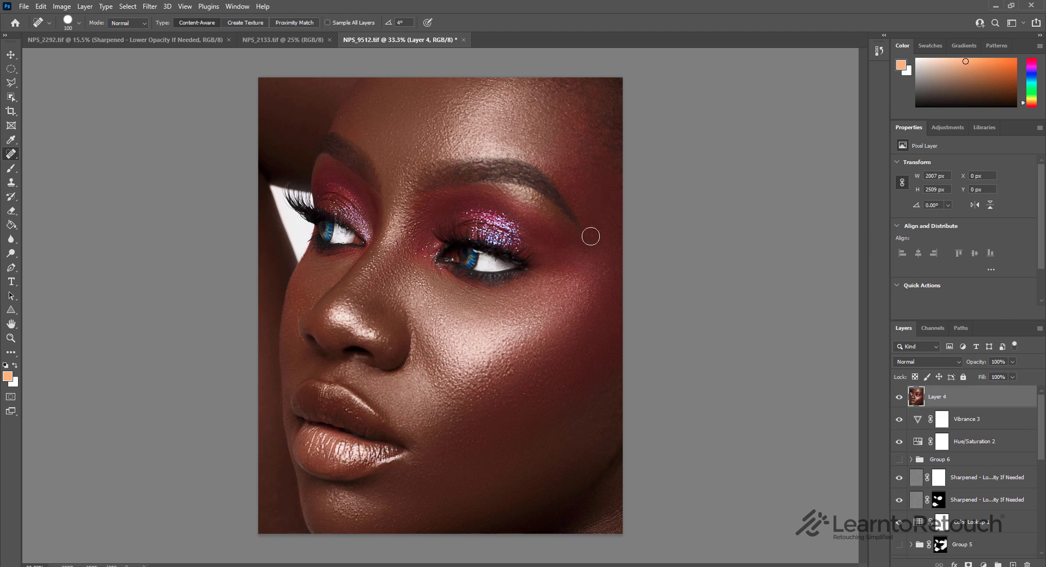
# Step: Select the Artboard tool and dock the Tools panel between the collapsed History strip and the Color panel group
pyautogui.click(12, 54)
pyautogui.click(54, 70)
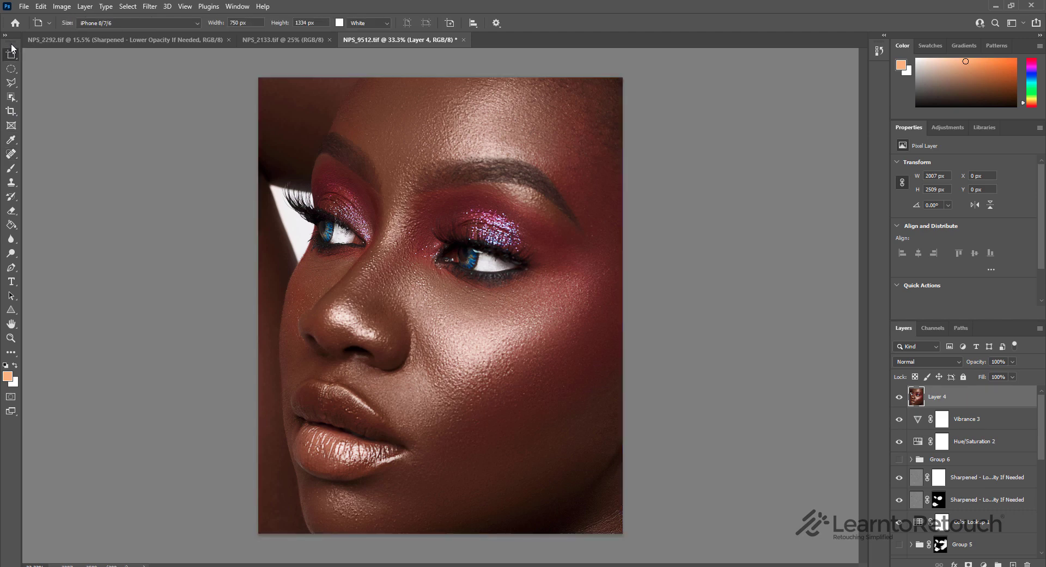
pyautogui.moveTo(12, 48); pyautogui.dragTo(894, 69)
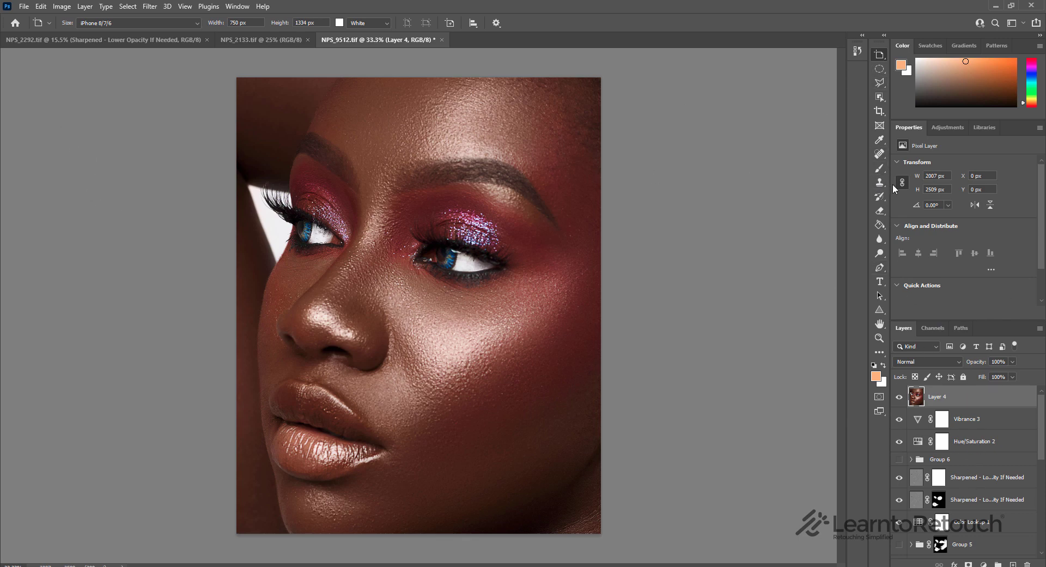
# Step: Check the Swatches and Patterns panels and close the whole group holding Color, Swatches, Gradients and Patterns
pyautogui.click(996, 46)
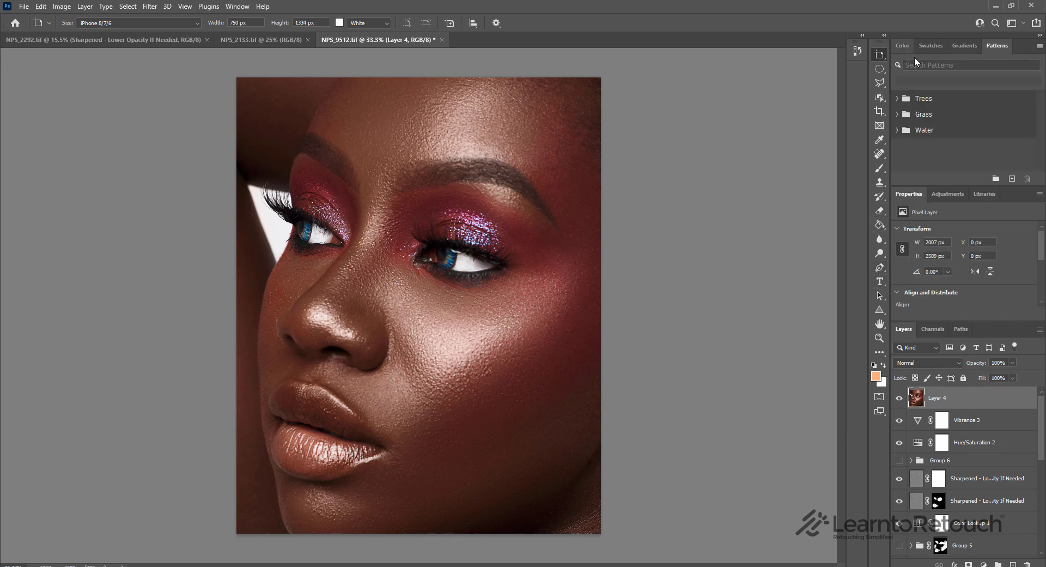
pyautogui.click(931, 46)
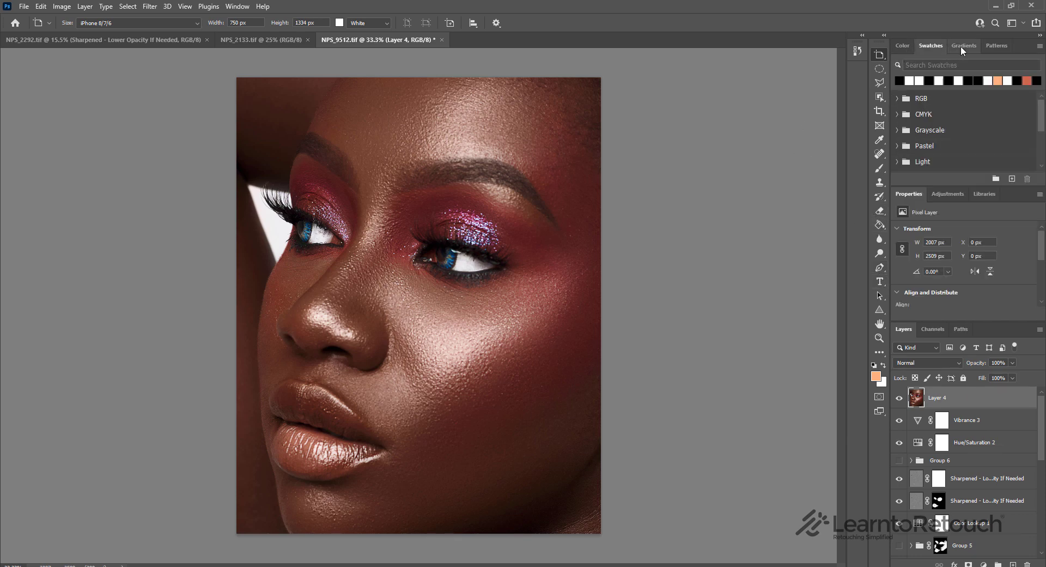
pyautogui.click(997, 46)
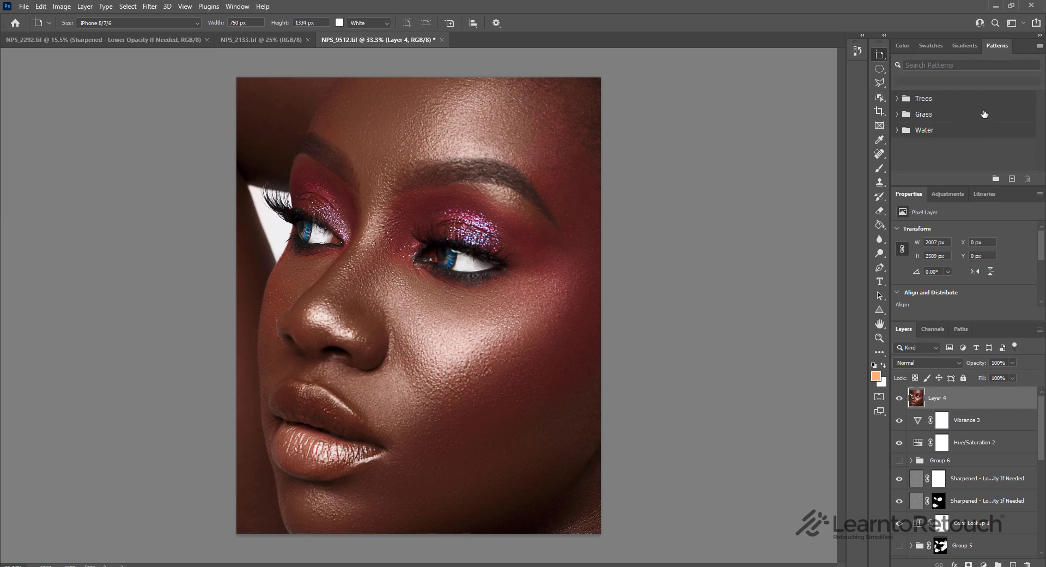
pyautogui.click(1040, 47)
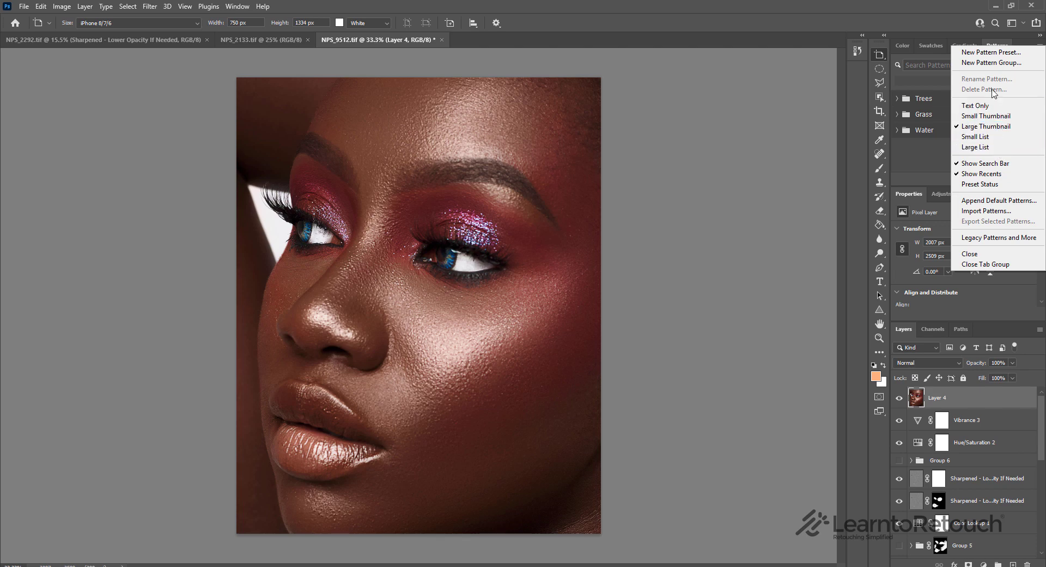
pyautogui.click(1002, 264)
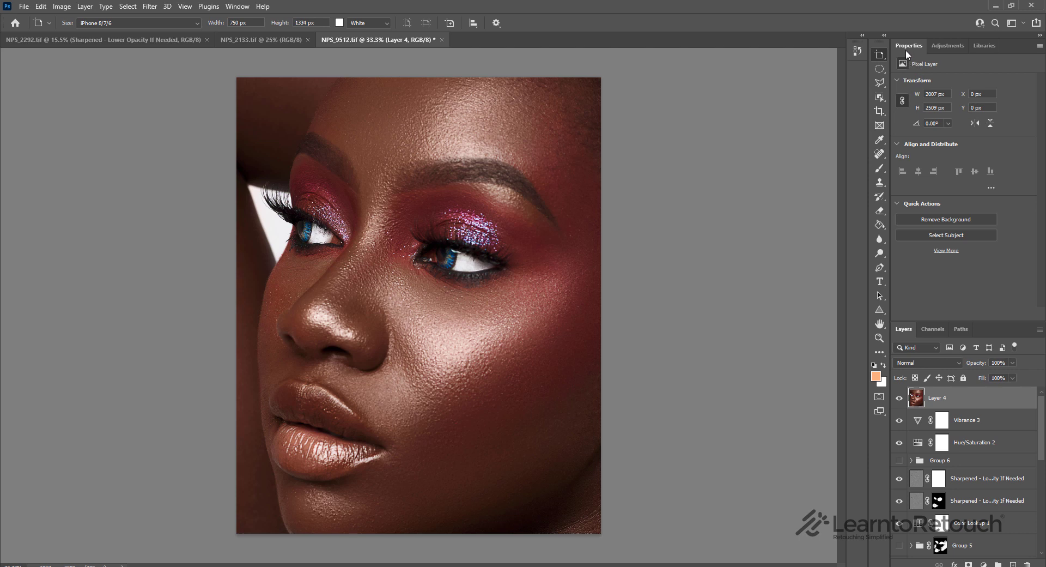
# Step: Move the Properties panel into the collapsed strip below History, leaving Adjustments and Libraries grouped together
pyautogui.moveTo(907, 44); pyautogui.dragTo(857, 72)
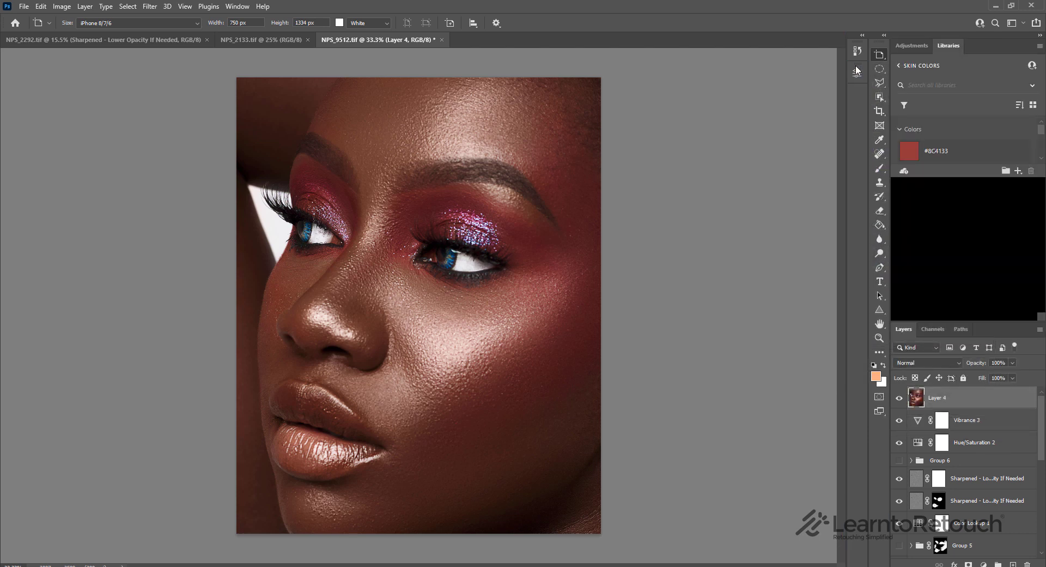
pyautogui.click(916, 45)
pyautogui.click(948, 46)
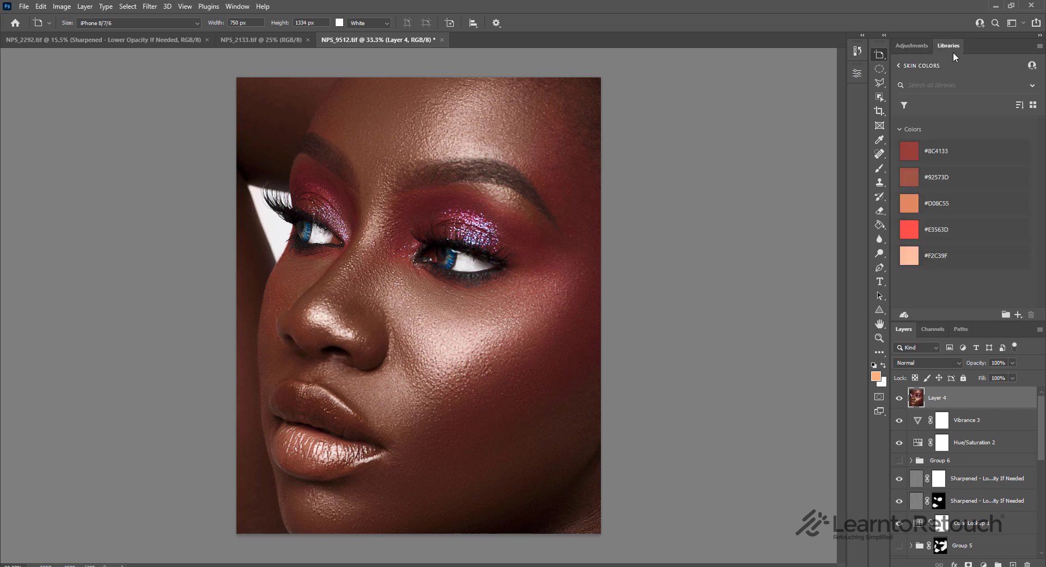
# Step: Dock the Actions panel above the Adjustments and Libraries group and enlarge it to show more actions
pyautogui.click(237, 6)
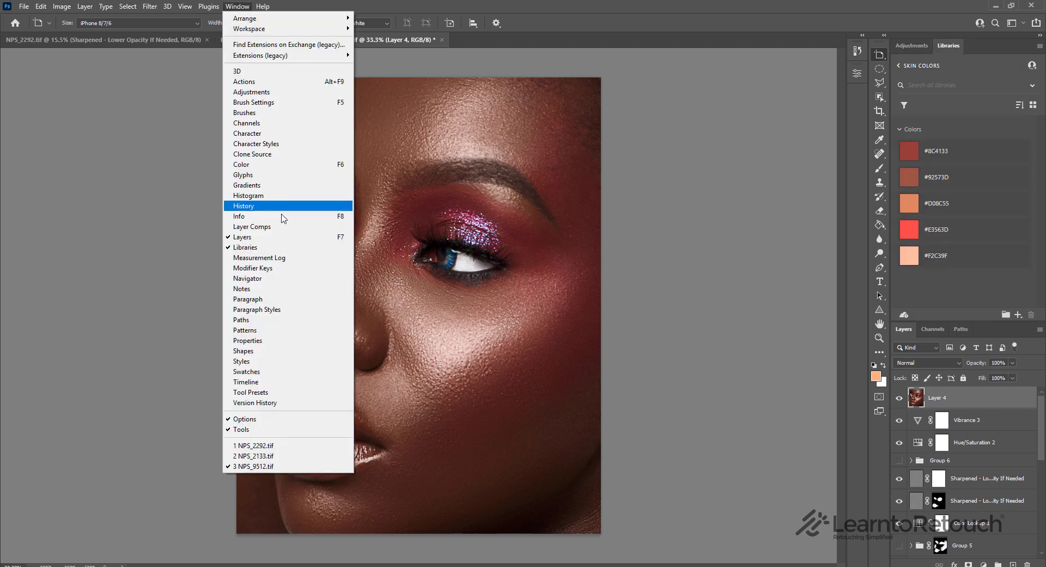
pyautogui.click(260, 83)
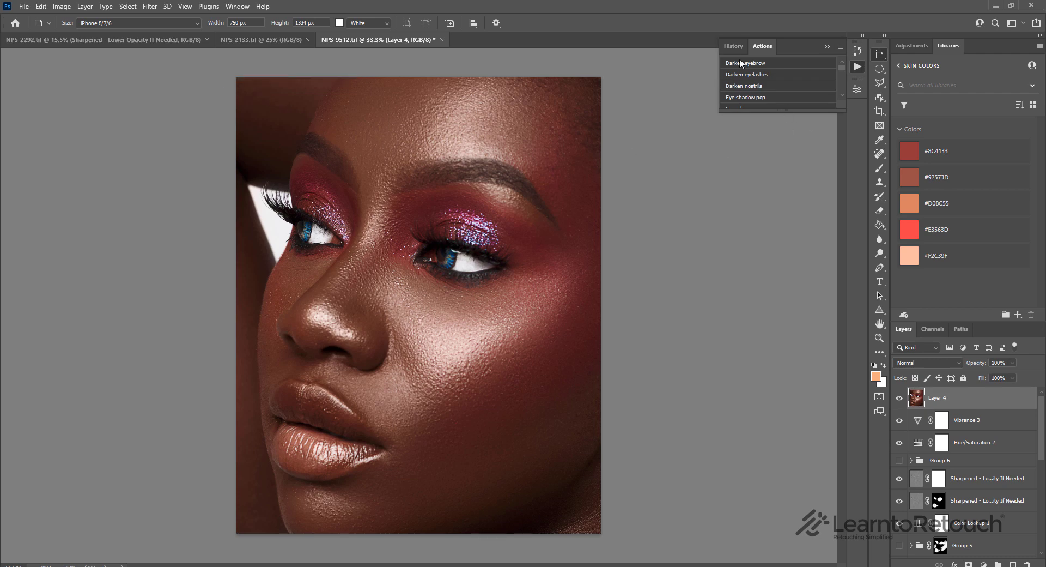
pyautogui.moveTo(763, 48); pyautogui.dragTo(936, 40)
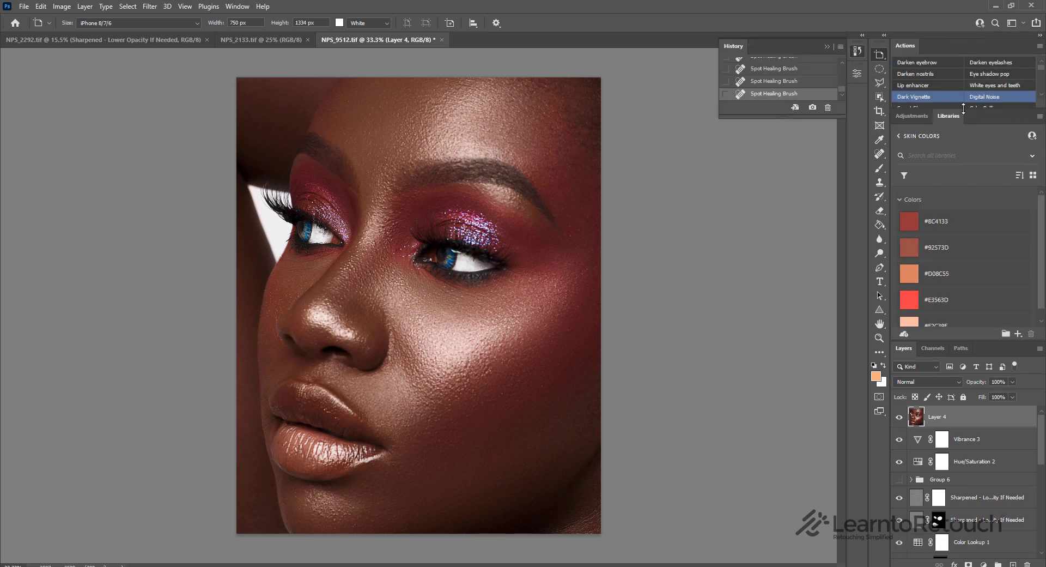
pyautogui.moveTo(963, 109); pyautogui.dragTo(979, 265)
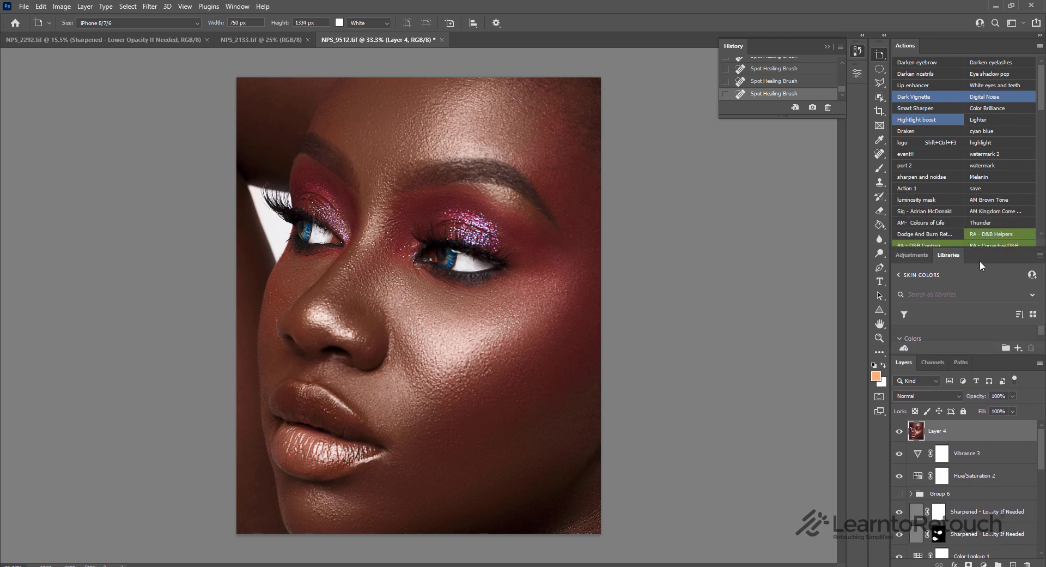
# Step: Show the Adjustments panel, shorten its group to fit the adjustment icons and slightly narrow the panel column
pyautogui.click(917, 257)
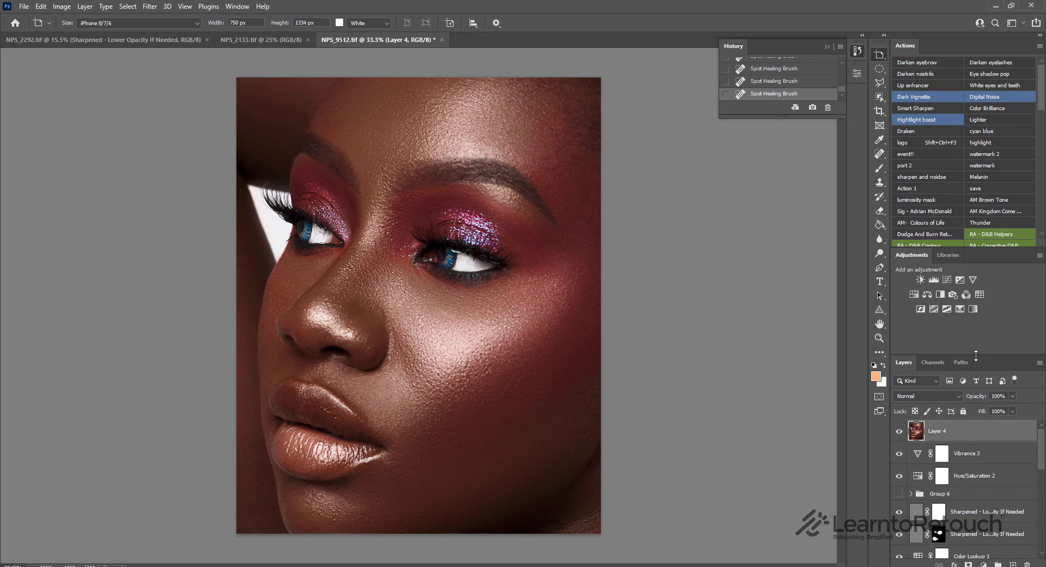
pyautogui.moveTo(973, 351); pyautogui.dragTo(970, 313)
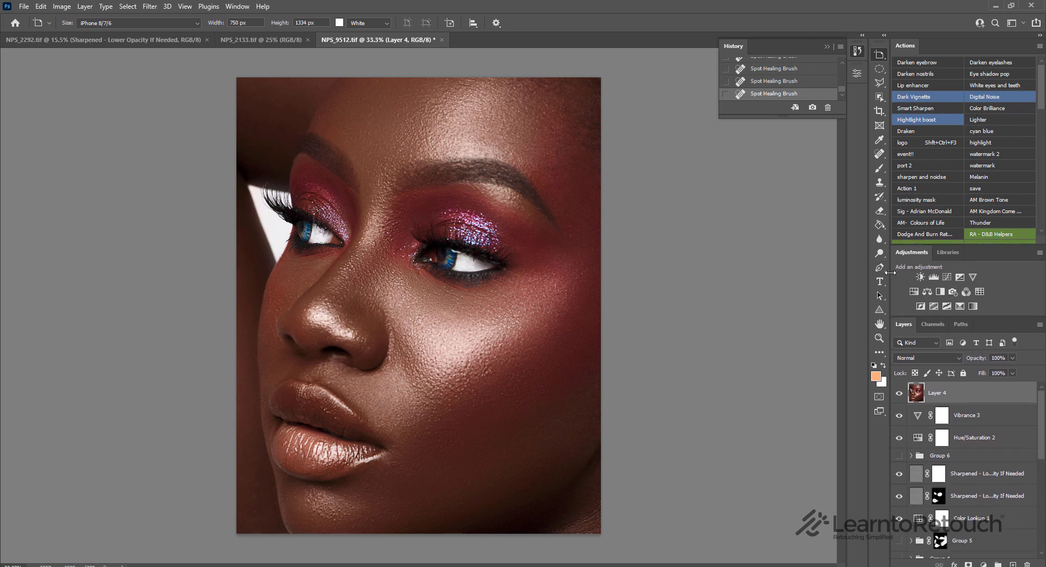
pyautogui.moveTo(890, 273)
pyautogui.mouseDown()
pyautogui.moveTo(851, 286)
pyautogui.moveTo(900, 285)
pyautogui.mouseUp()
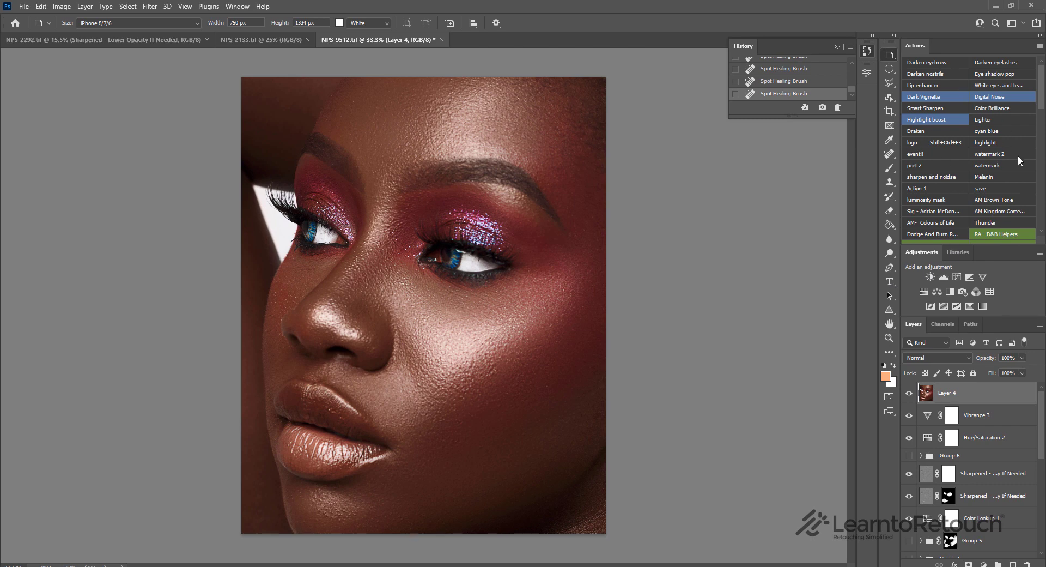
# Step: Look through the Actions list and the panels grouped with Layers
pyautogui.moveTo(1043, 100); pyautogui.dragTo(1044, 212)
pyautogui.scroll(10, 987, 112)
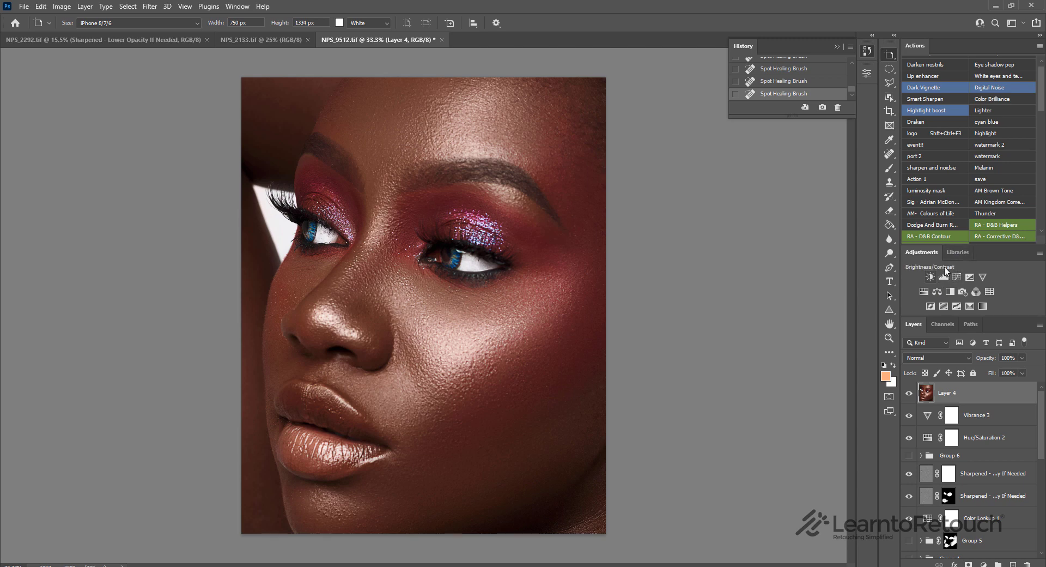
pyautogui.click(944, 325)
pyautogui.click(915, 325)
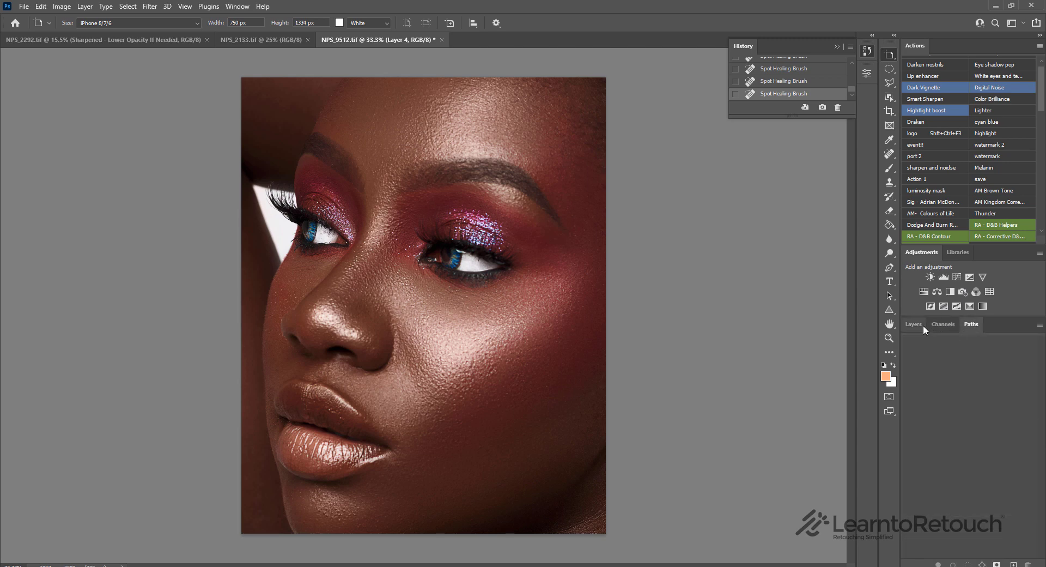
# Step: Collapse the History panel and check how the docked History and Properties panels expand and collapse
pyautogui.click(868, 52)
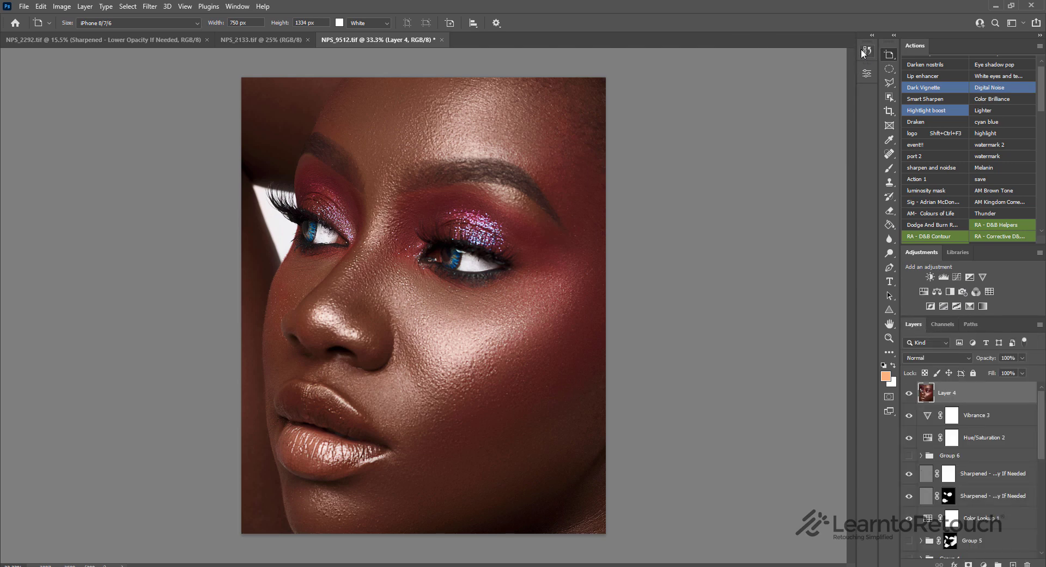
pyautogui.click(865, 51)
pyautogui.click(865, 50)
pyautogui.click(867, 73)
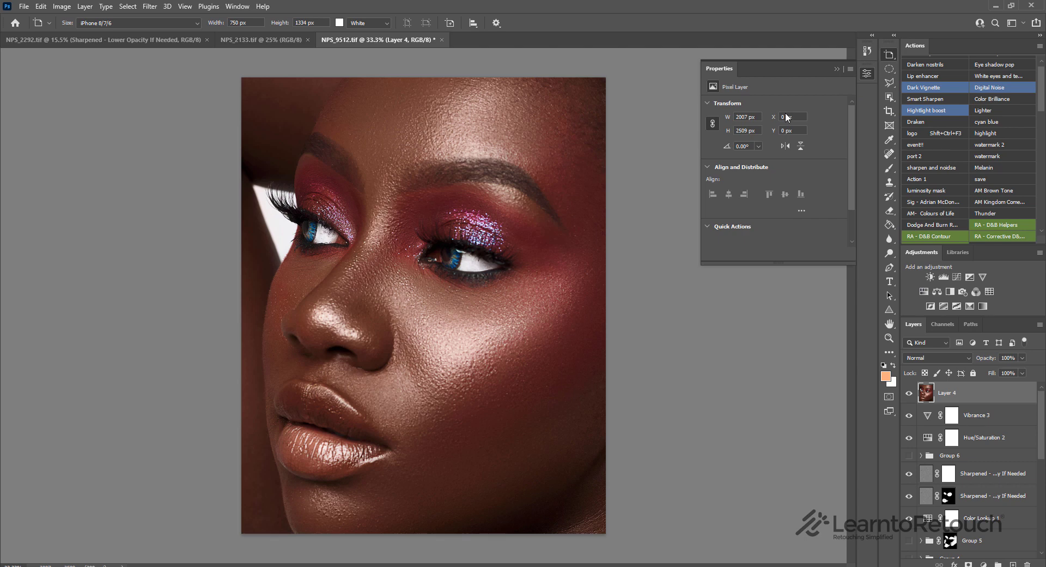
pyautogui.click(865, 73)
pyautogui.click(863, 73)
pyautogui.click(867, 75)
# Step: Add two Hue/Saturation adjustment layers above Layer 4 and collapse the Properties panel
pyautogui.click(924, 291)
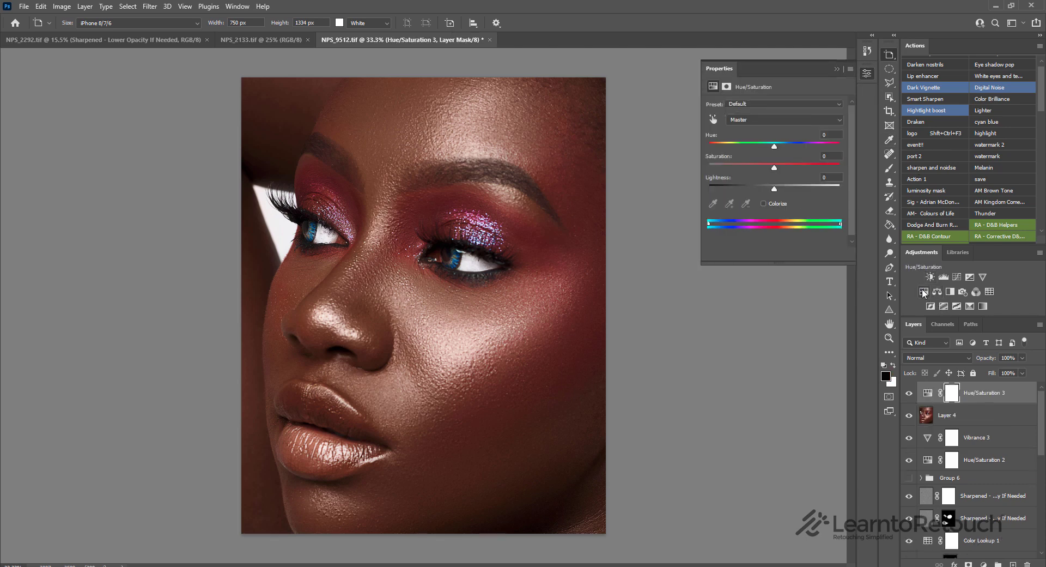
pyautogui.click(925, 291)
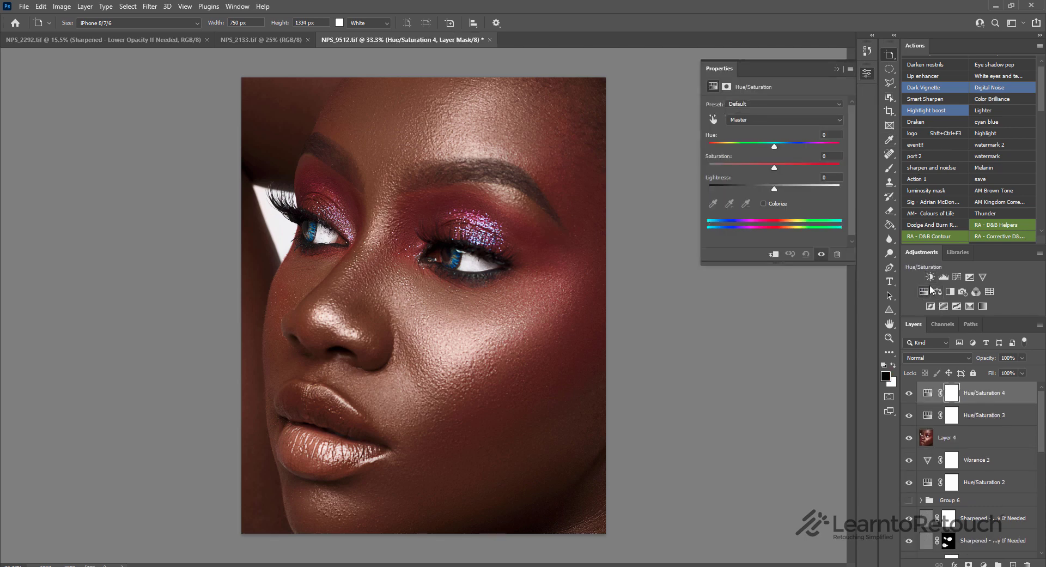
pyautogui.click(866, 74)
# Step: Add the Brush Settings and Brushes panels to the collapsed strip, view the Brushes panel and collapse it
pyautogui.click(237, 7)
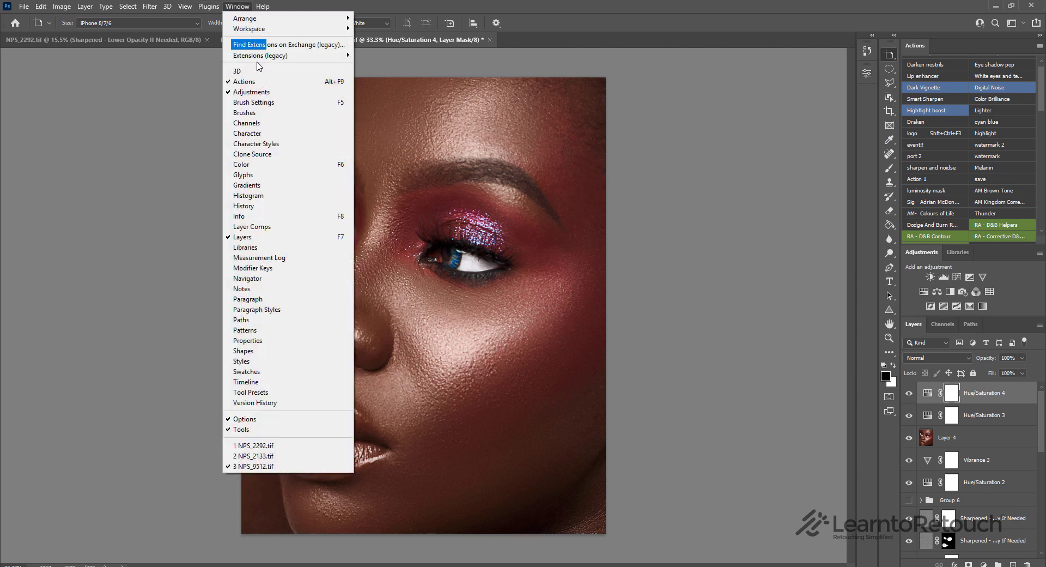
pyautogui.click(256, 102)
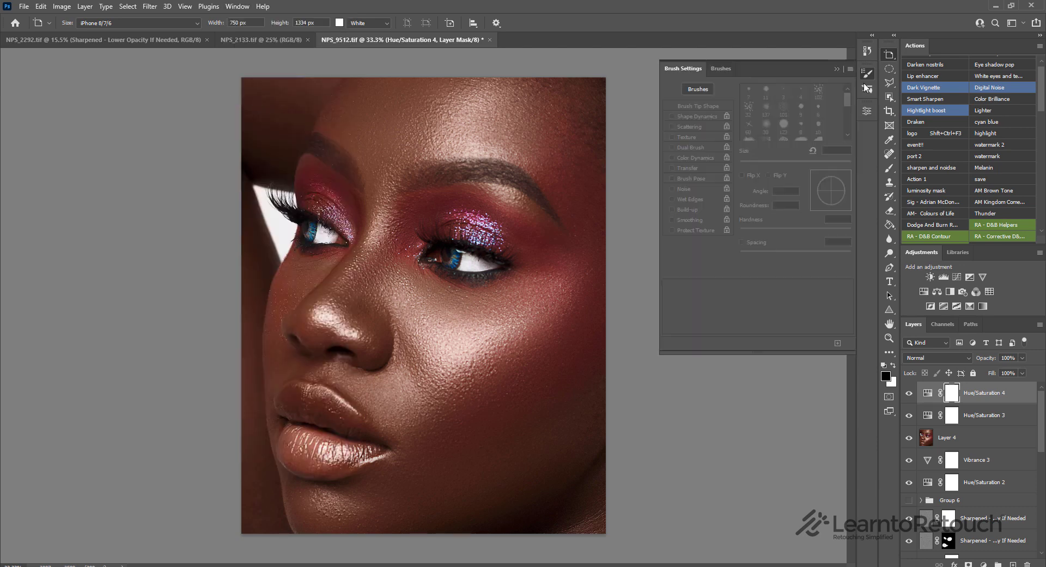
pyautogui.click(867, 79)
pyautogui.click(867, 80)
pyautogui.click(721, 69)
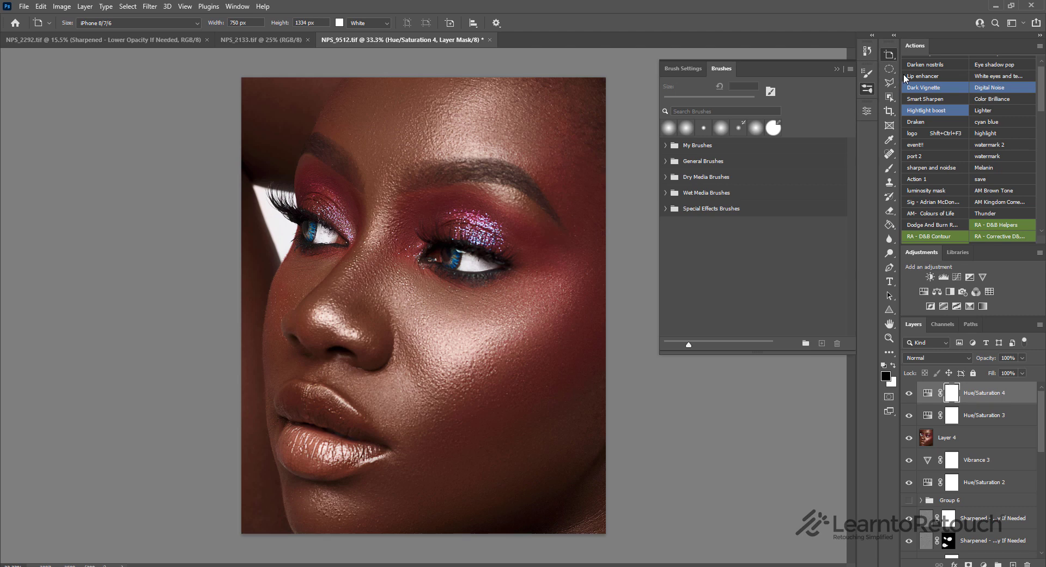
pyautogui.click(869, 89)
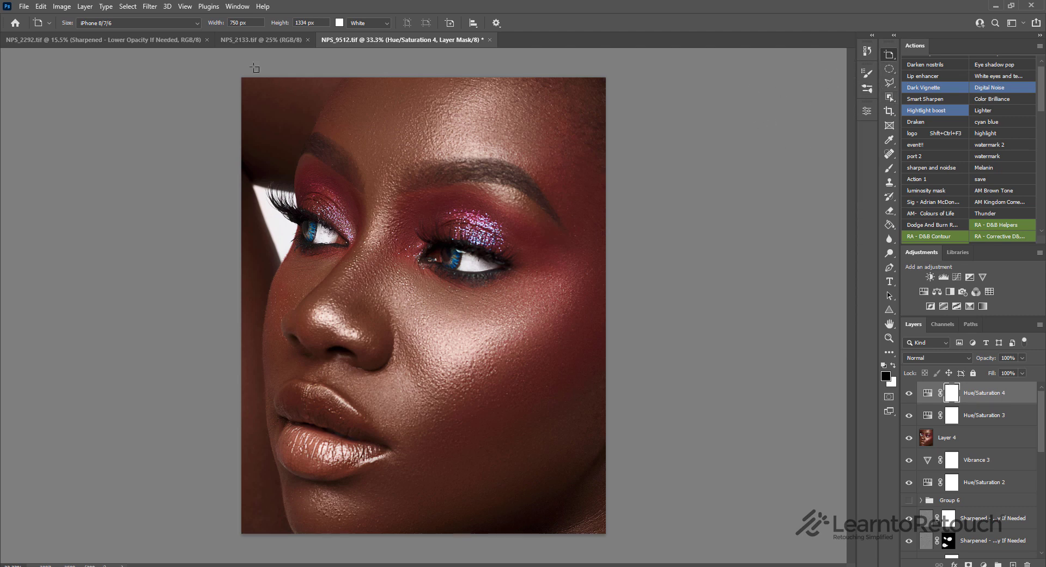
# Step: Place the BEAUTY RETOUCH v3 extension as a floating panel along the workspace's left edge, undoing the accidental artboard and collapsing Properties
pyautogui.click(248, 6)
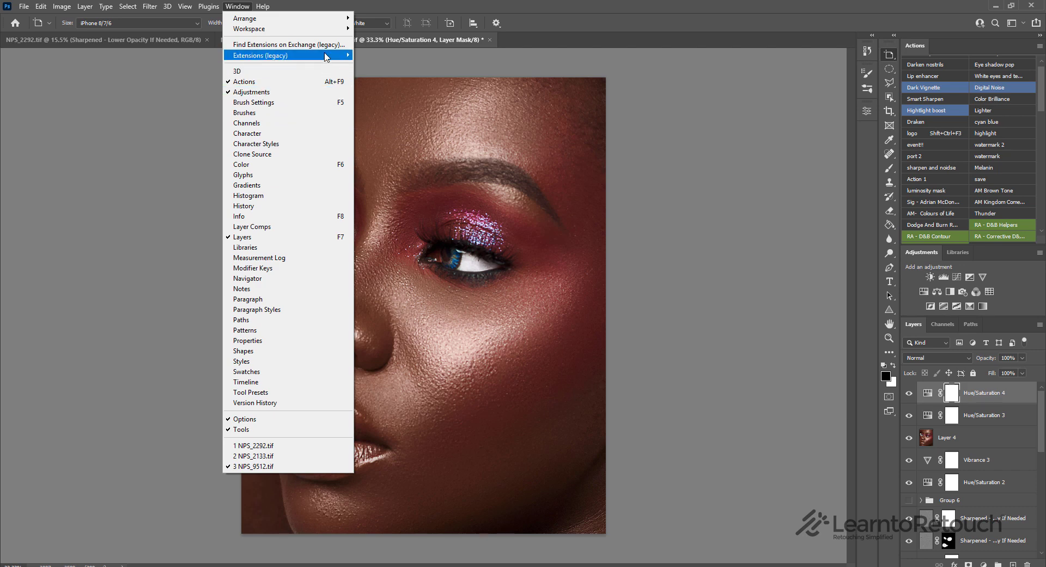
pyautogui.moveTo(341, 53)
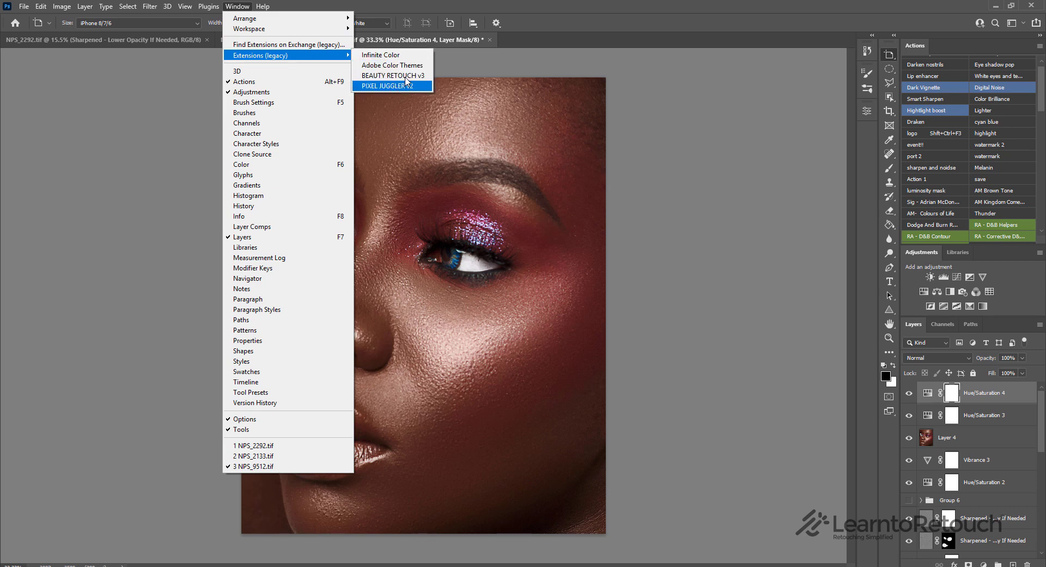
pyautogui.click(406, 76)
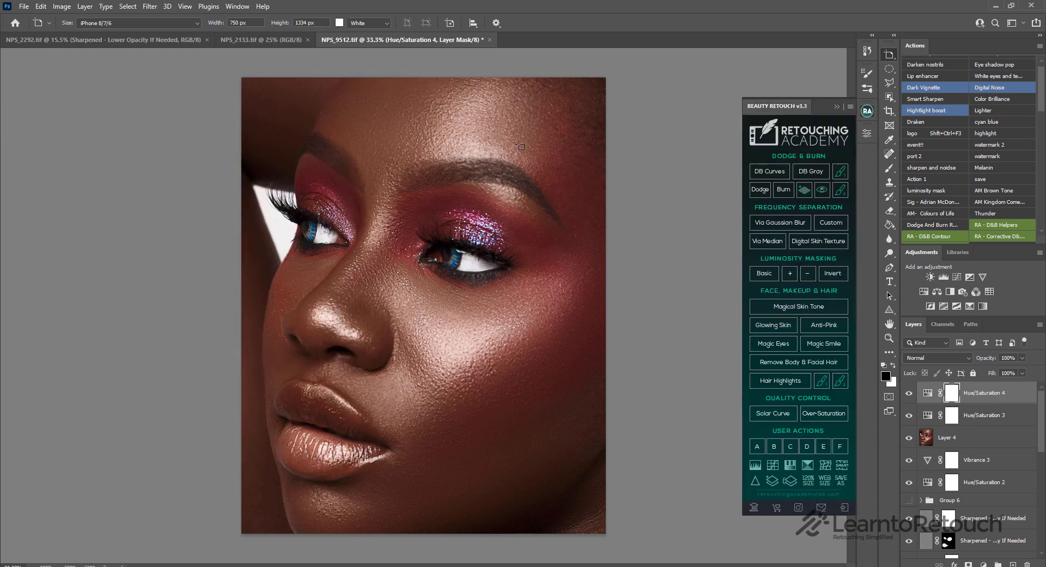
pyautogui.moveTo(769, 109); pyautogui.dragTo(374, 109)
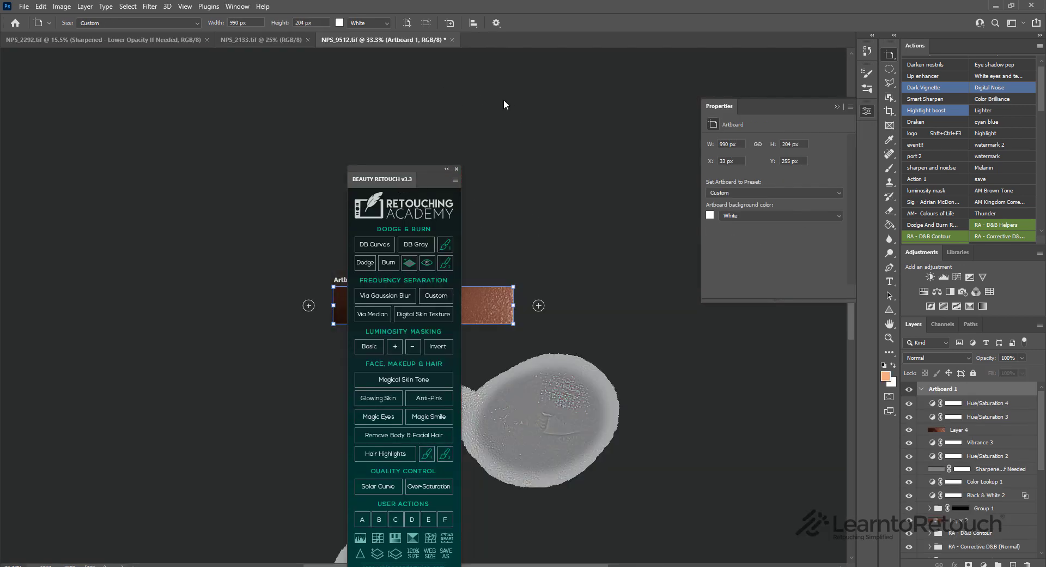
pyautogui.hotkey('ctrl', 'z')
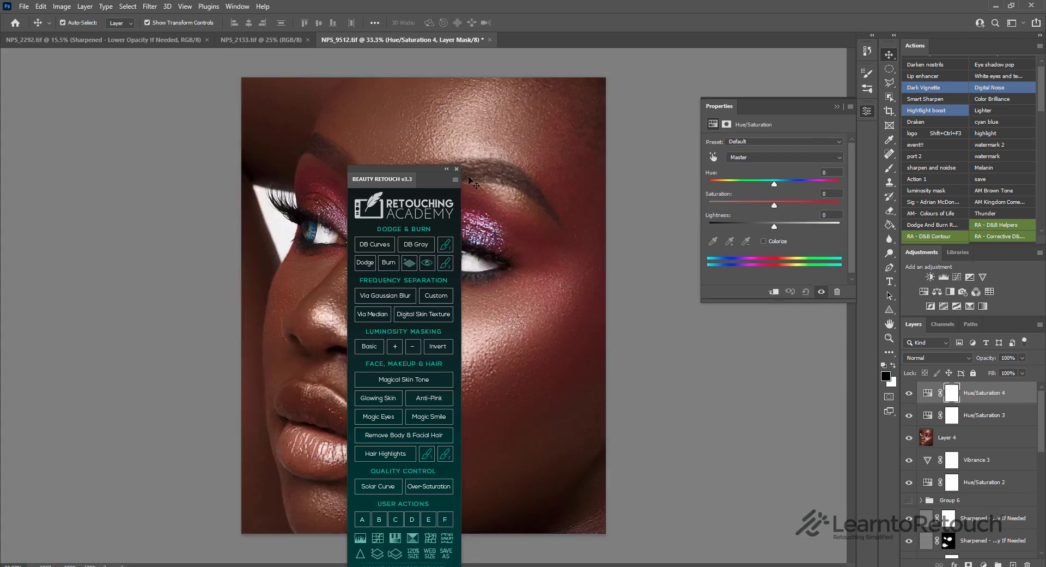
pyautogui.moveTo(404, 164)
pyautogui.mouseDown()
pyautogui.moveTo(257, 161)
pyautogui.moveTo(60, 91)
pyautogui.mouseUp()
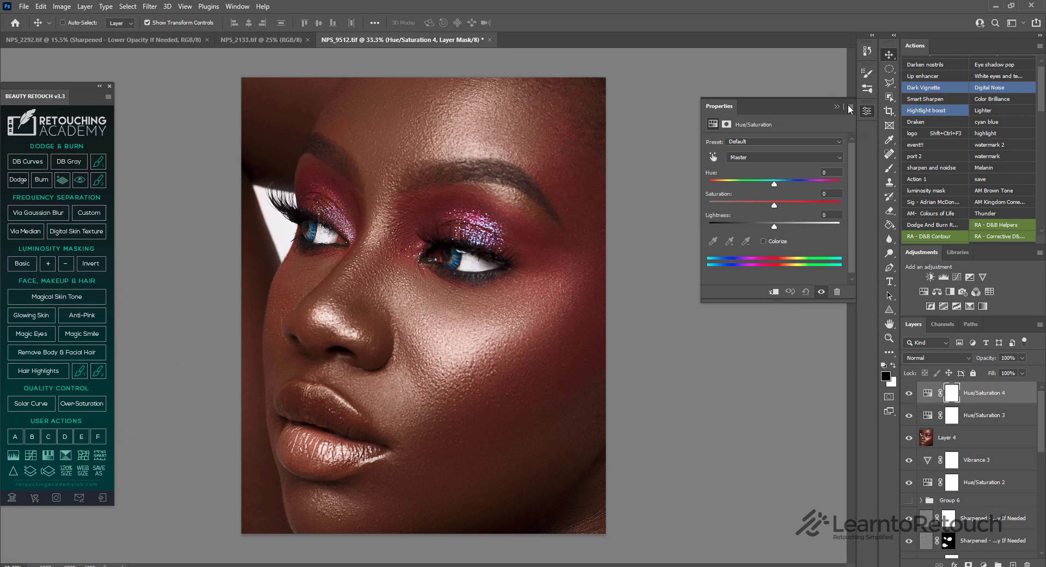
pyautogui.click(867, 111)
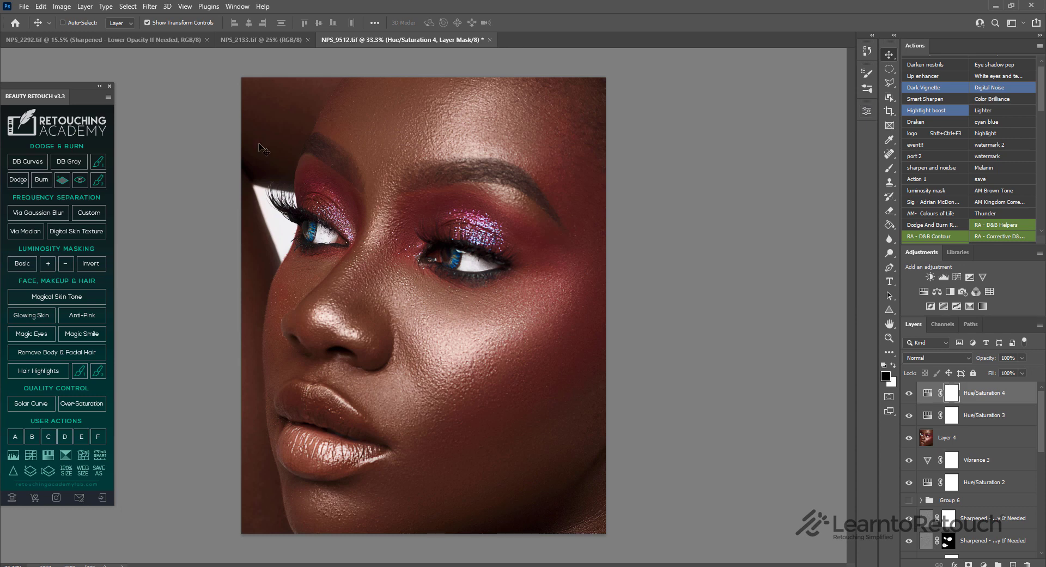
# Step: Open the Infinite Color extension and dock it in the collapsed panel strip below Properties
pyautogui.click(231, 8)
pyautogui.moveTo(285, 57)
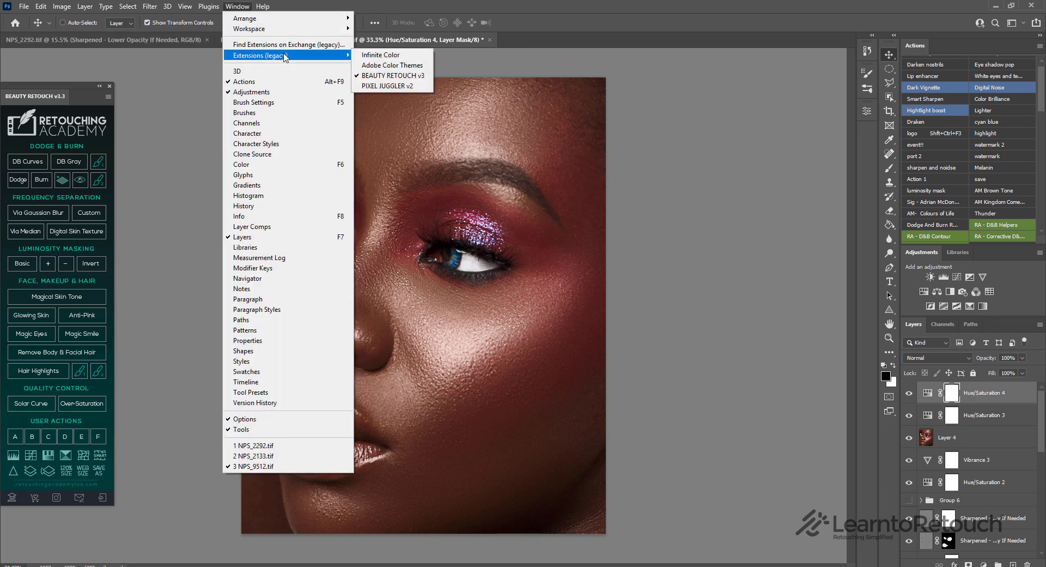
pyautogui.click(382, 55)
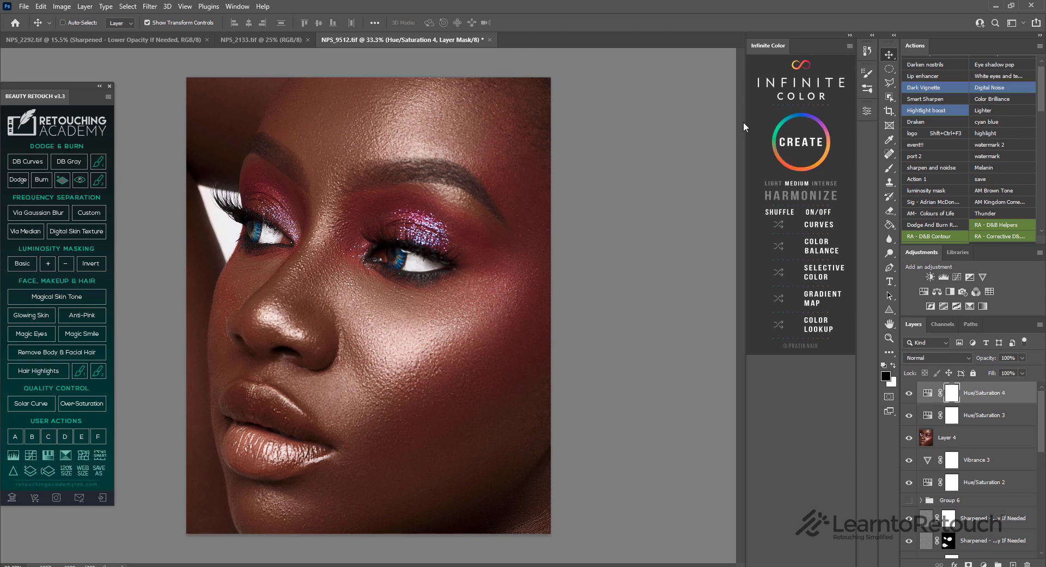
pyautogui.moveTo(766, 50); pyautogui.dragTo(867, 127)
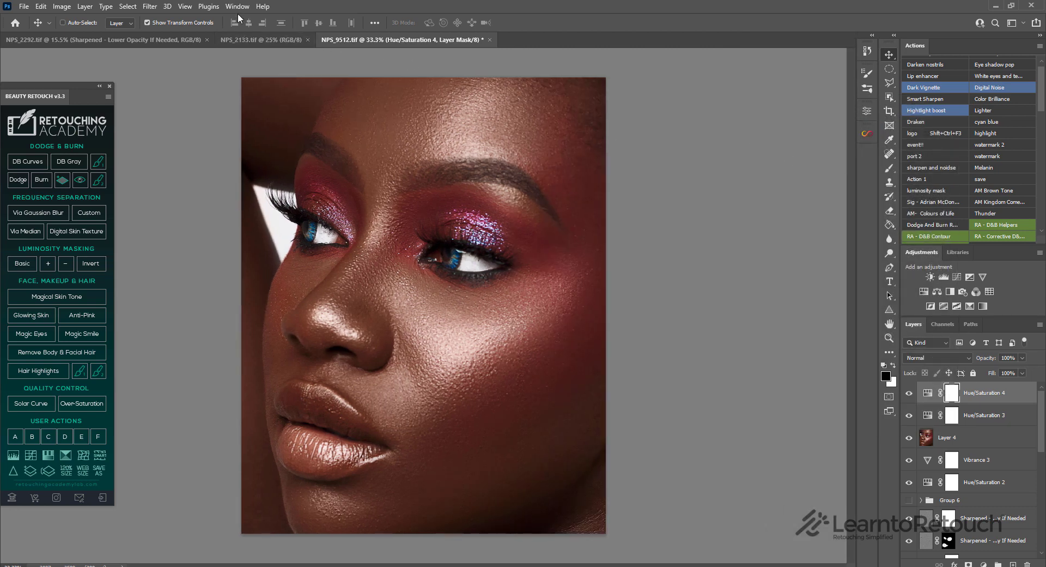
# Step: Open the PIXEL JUGGLER v2 extension and dock it in the collapsed panel strip below Infinite Color
pyautogui.click(237, 7)
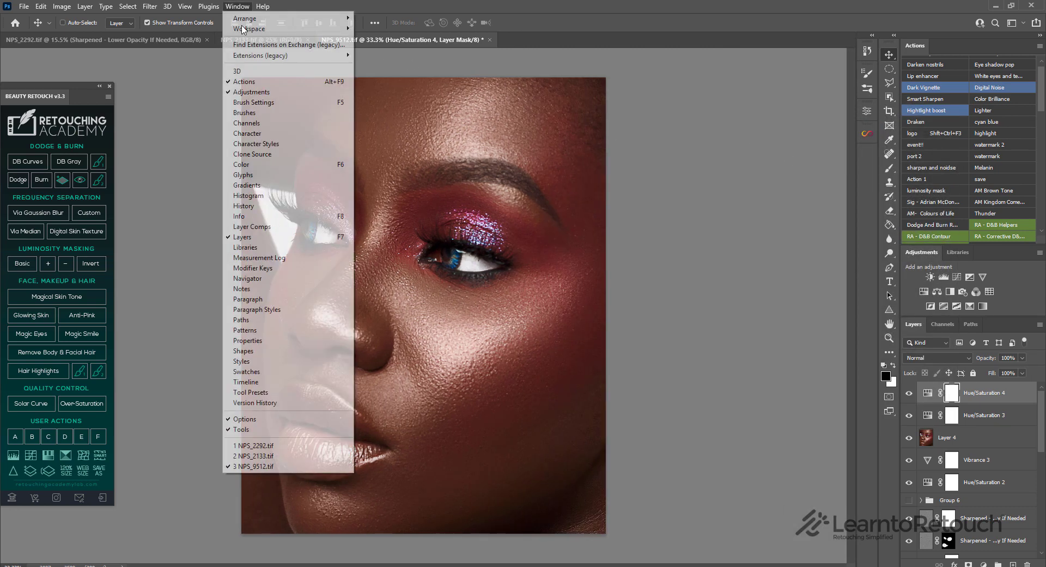
pyautogui.moveTo(307, 56)
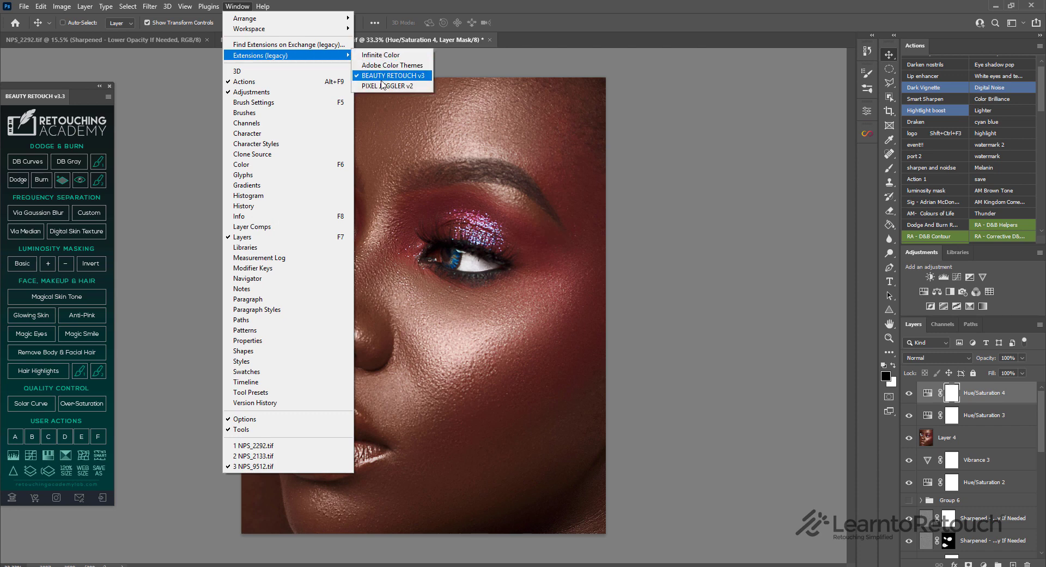
pyautogui.click(384, 85)
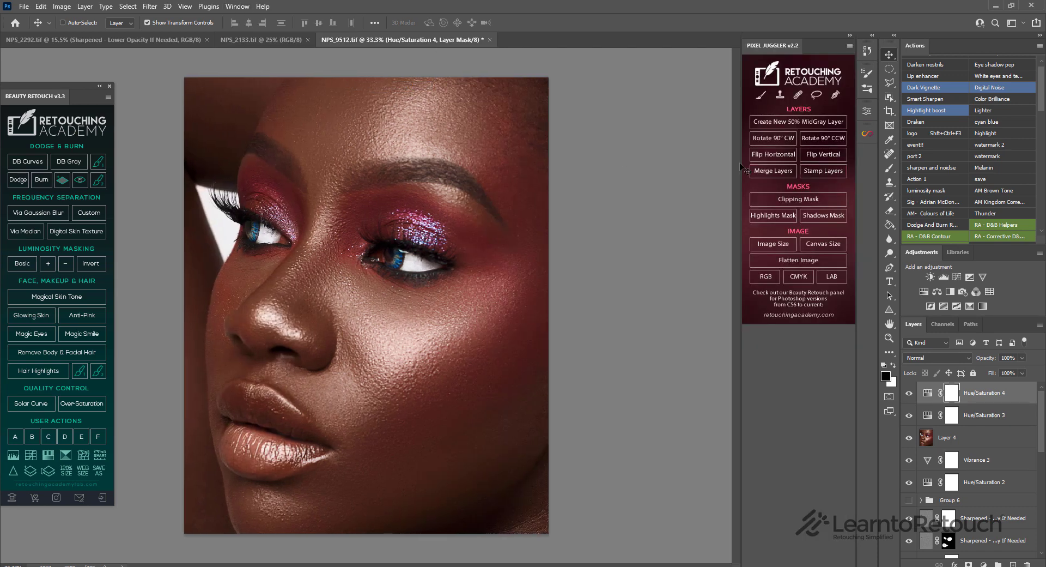
pyautogui.moveTo(779, 158); pyautogui.dragTo(871, 146)
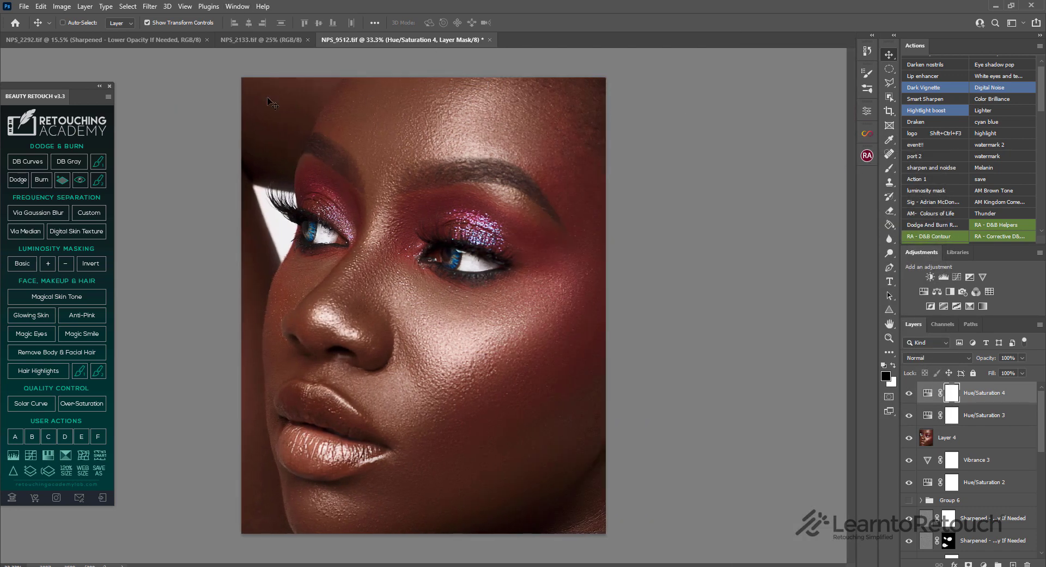
# Step: Open the Adobe Color Themes extension in the collapsed strip, check how it expands and collapses, and leave it collapsed
pyautogui.click(212, 7)
pyautogui.moveTo(237, 6)
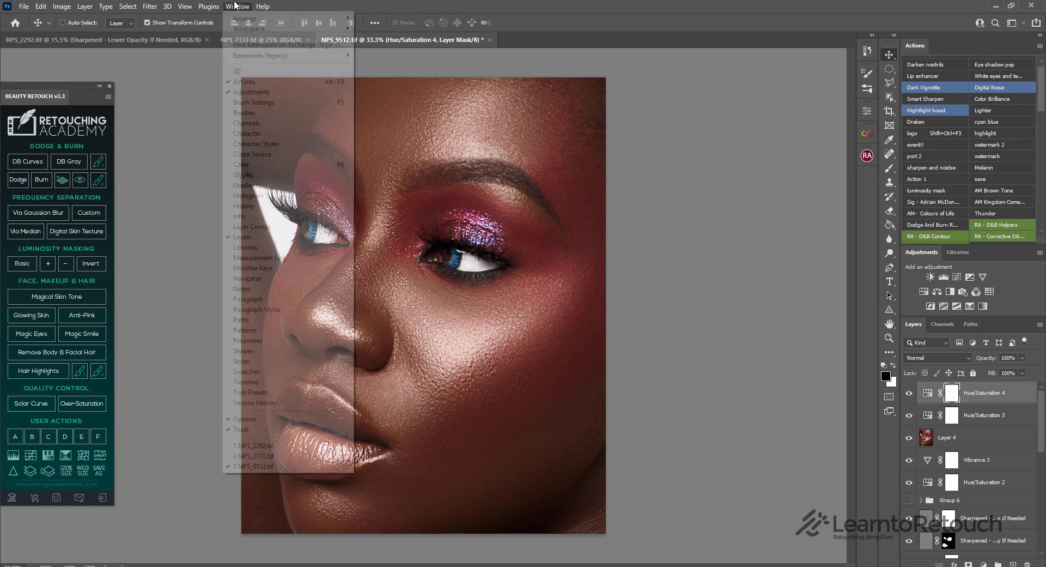
pyautogui.moveTo(319, 59)
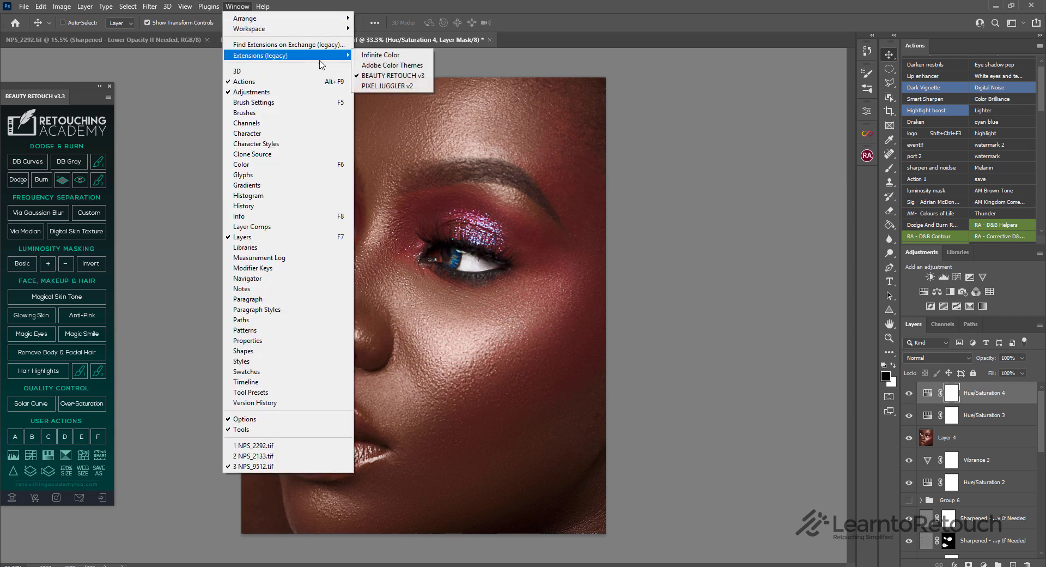
pyautogui.click(380, 66)
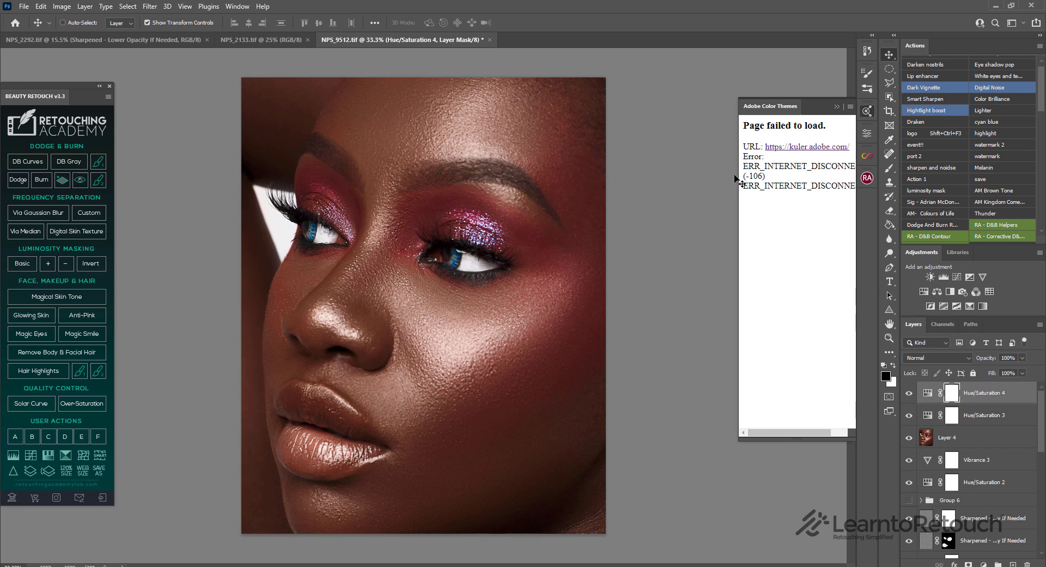
pyautogui.click(867, 110)
pyautogui.click(865, 112)
pyautogui.click(862, 113)
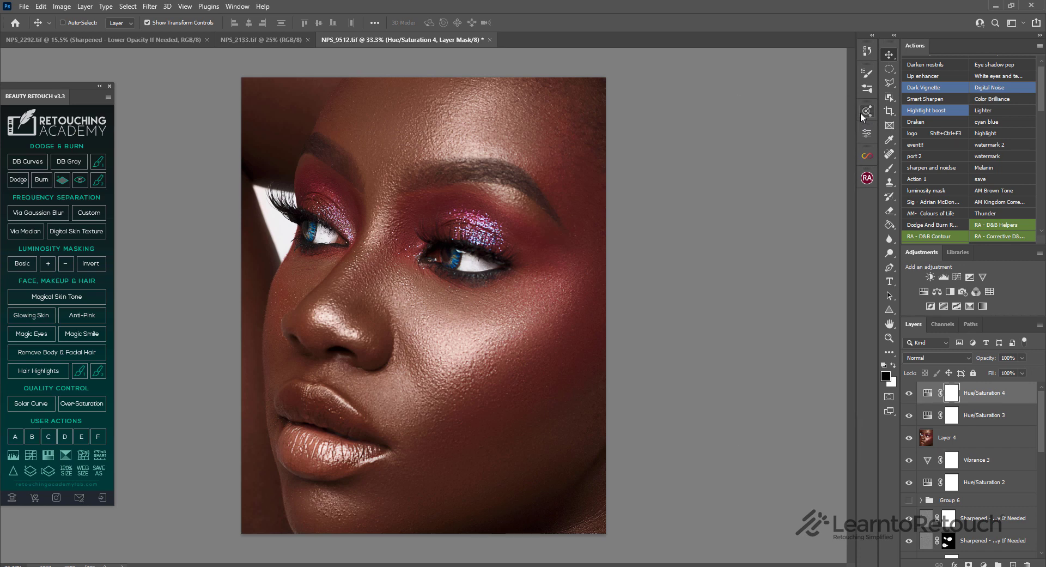
pyautogui.click(862, 112)
pyautogui.click(864, 113)
pyautogui.click(863, 113)
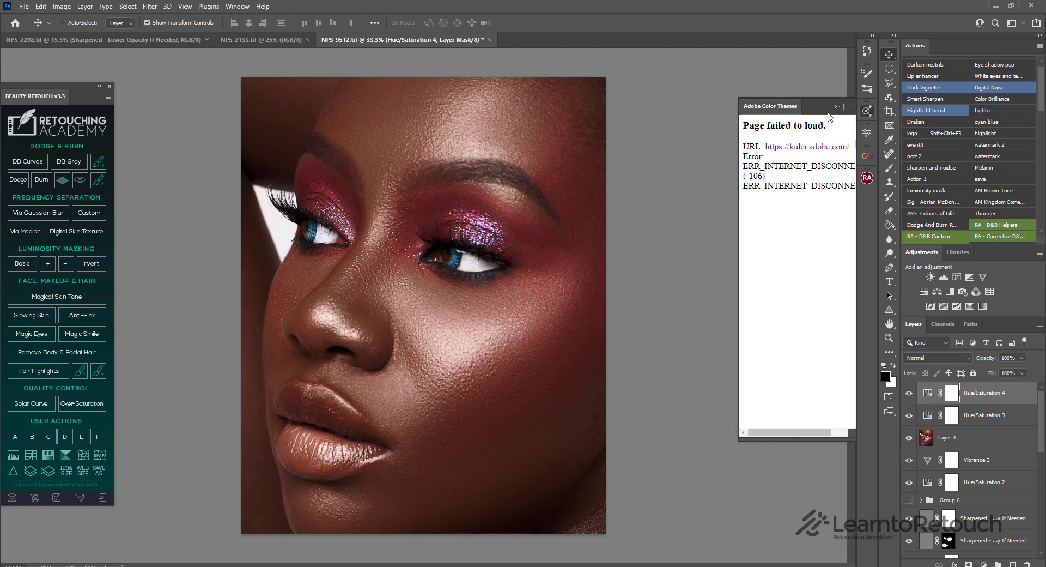
pyautogui.click(867, 111)
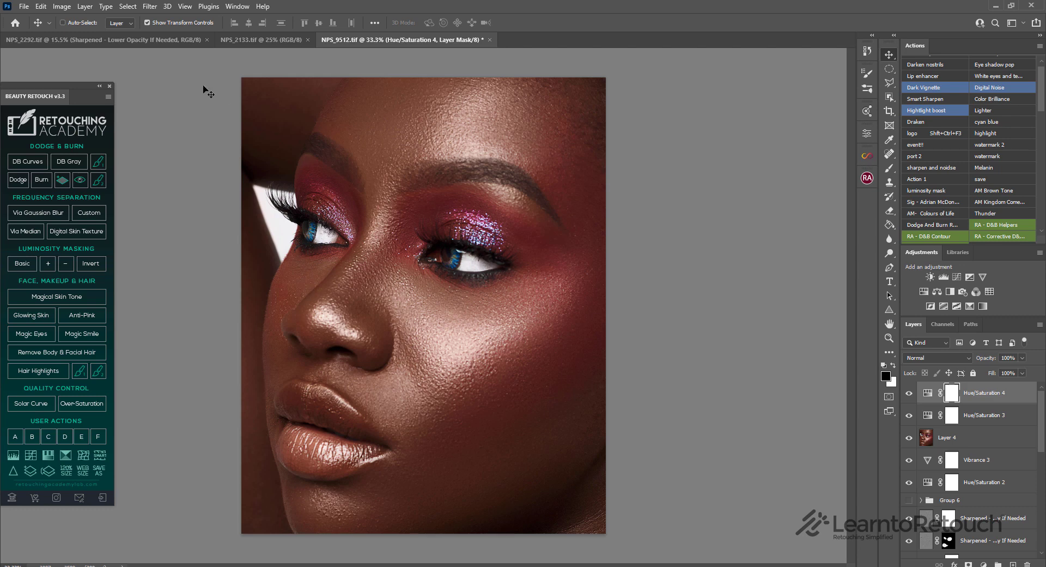
# Step: Assign the keyboard shortcut Shift+Ctrl+, to the Alien Skin Exposure X4 filter, save the change and check the filter list
pyautogui.click(41, 7)
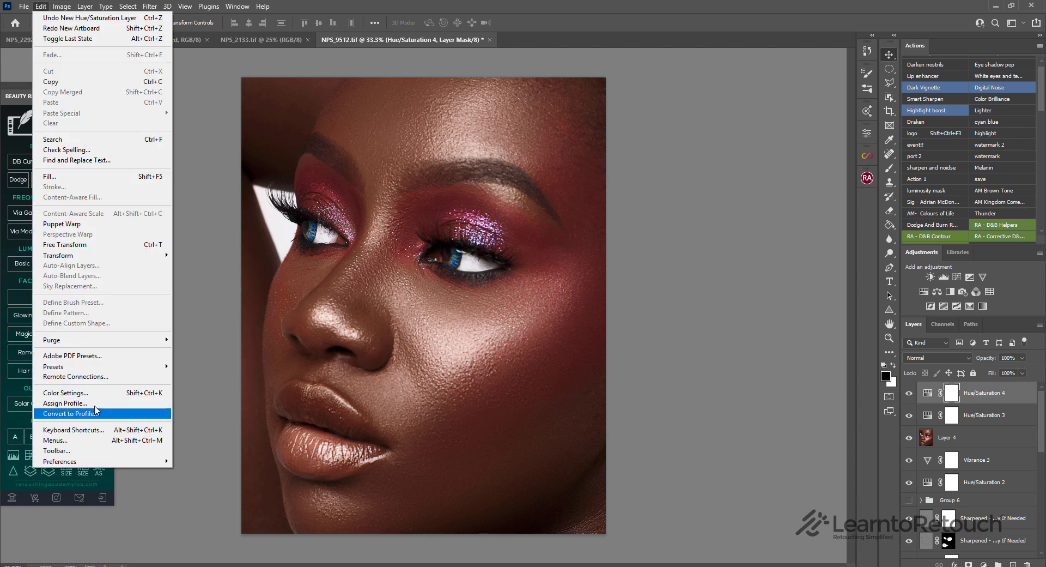
pyautogui.click(85, 430)
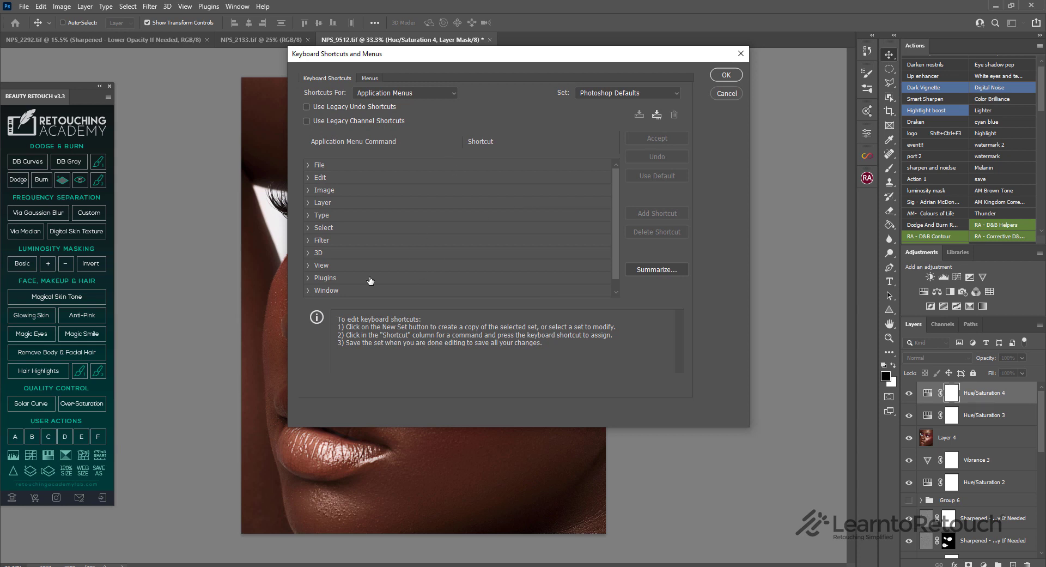
pyautogui.click(309, 241)
pyautogui.moveTo(617, 172); pyautogui.dragTo(619, 273)
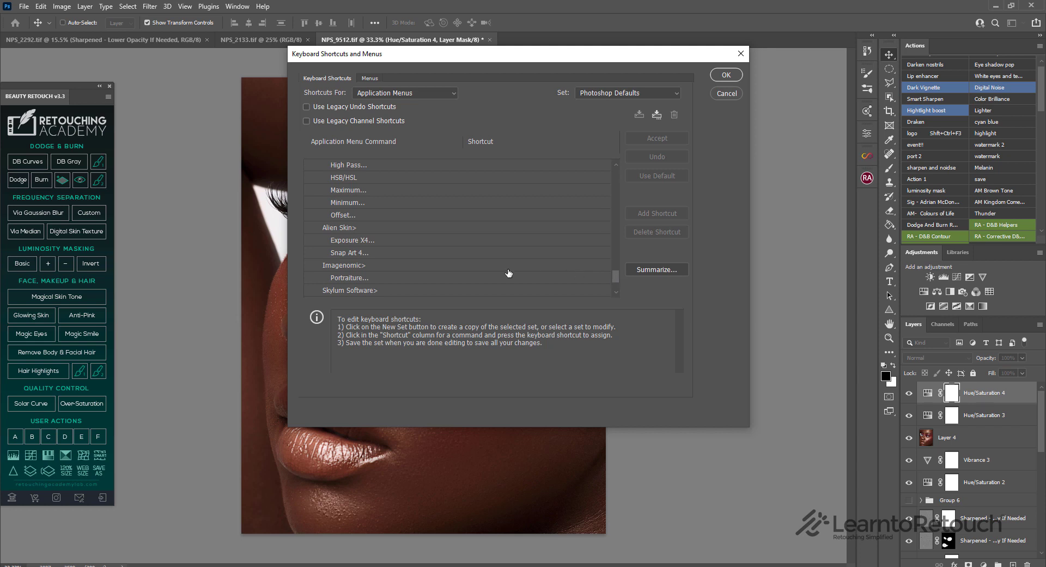
pyautogui.click(425, 241)
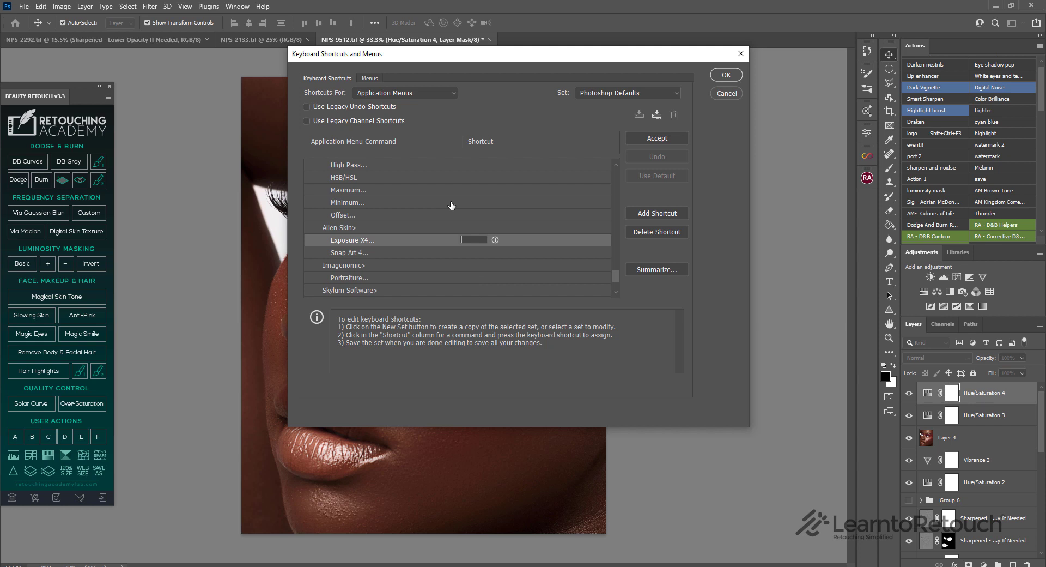
pyautogui.hotkey('ctrl', 'shift', ',')
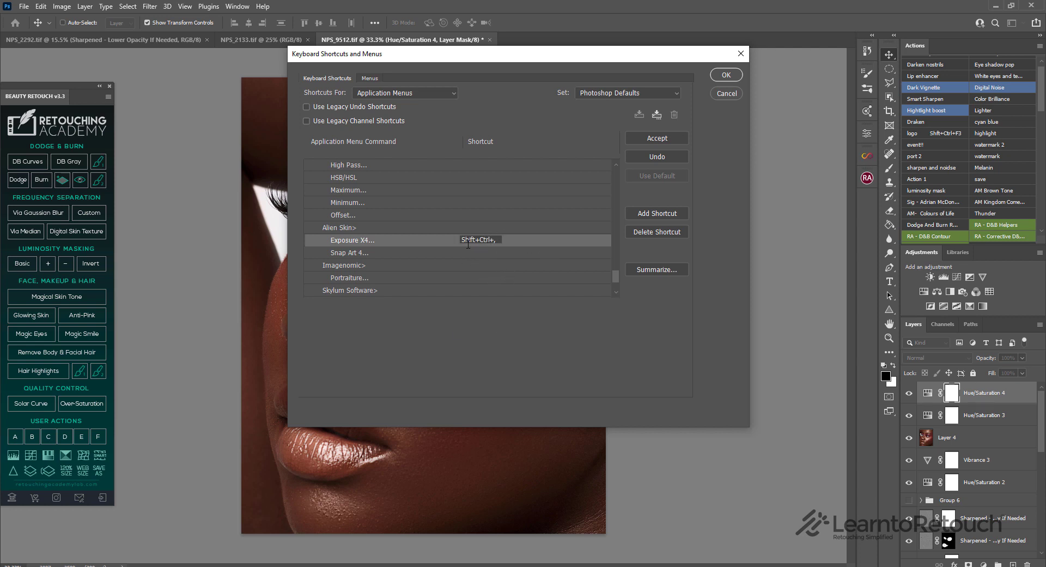
pyautogui.click(728, 76)
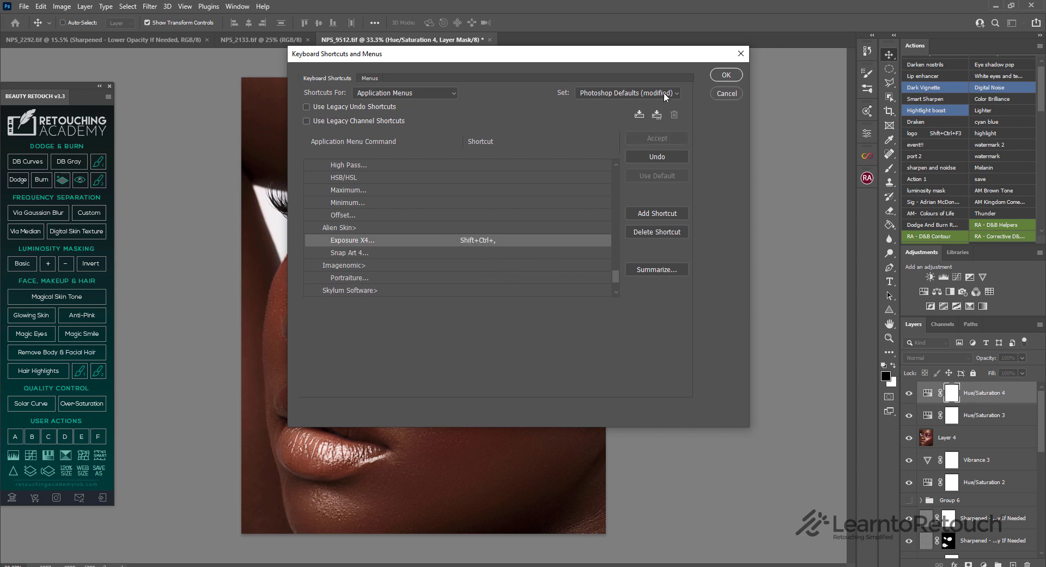
pyautogui.click(726, 74)
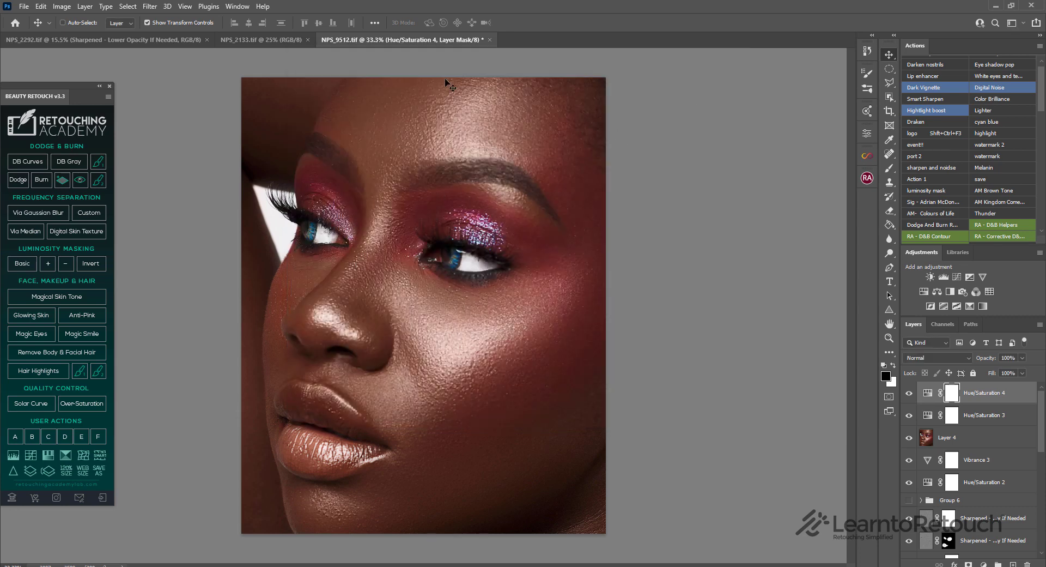
pyautogui.click(151, 7)
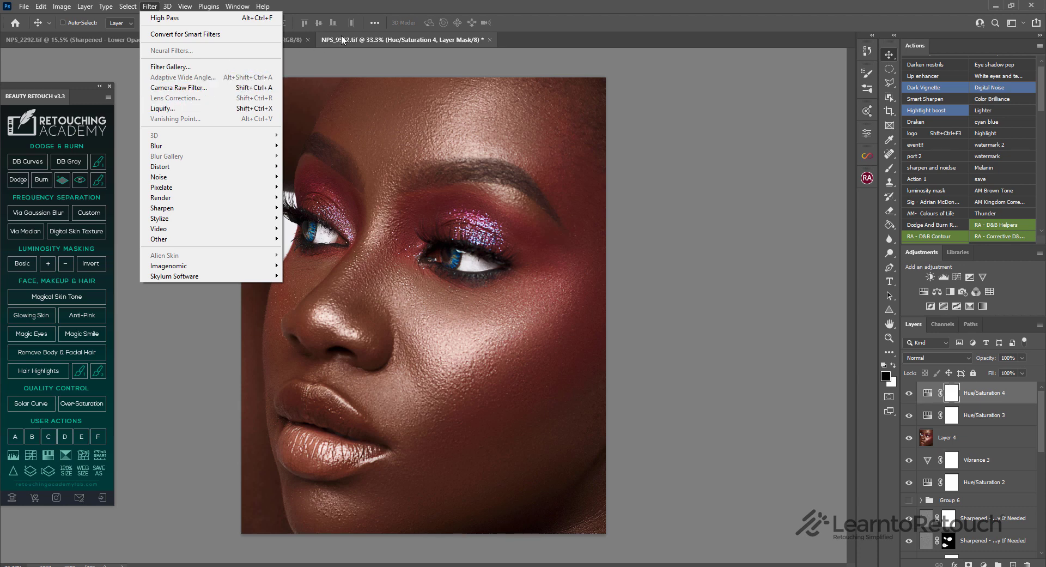
pyautogui.click(396, 4)
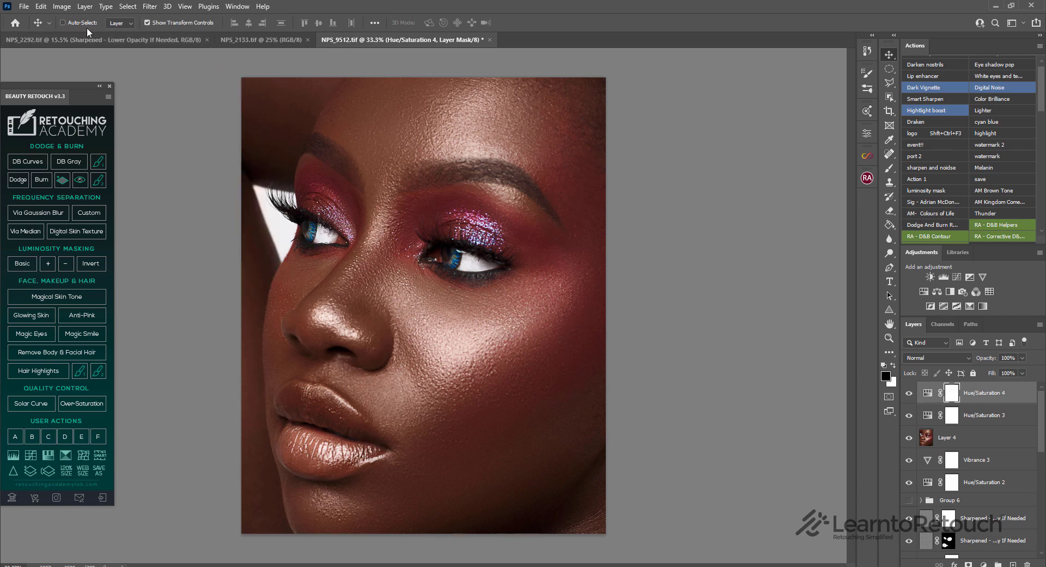
# Step: Activate the Brush tool and look through its blending modes and General Brushes presets, keeping the current settings
pyautogui.click(889, 170)
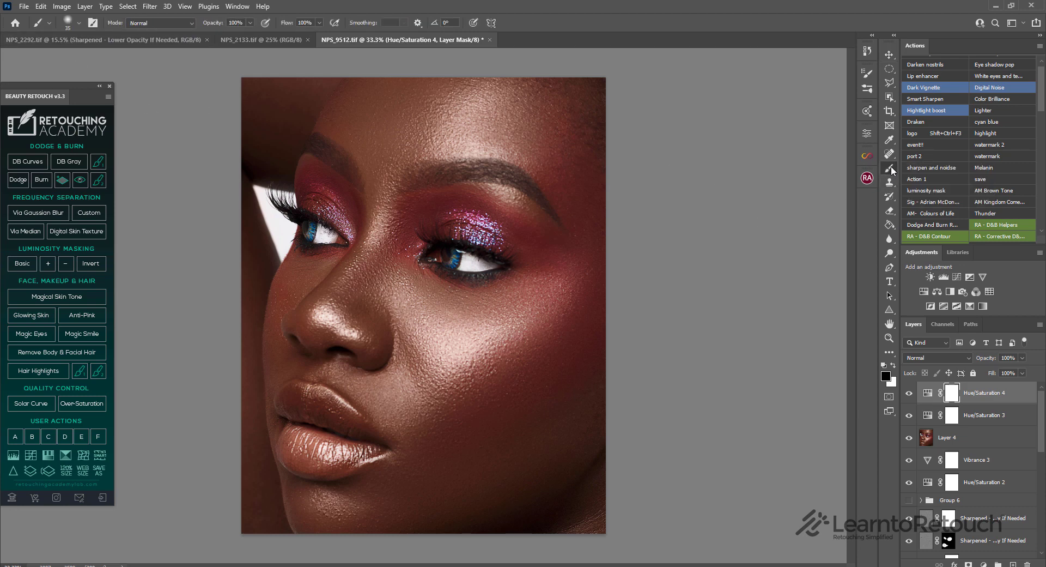
pyautogui.click(144, 23)
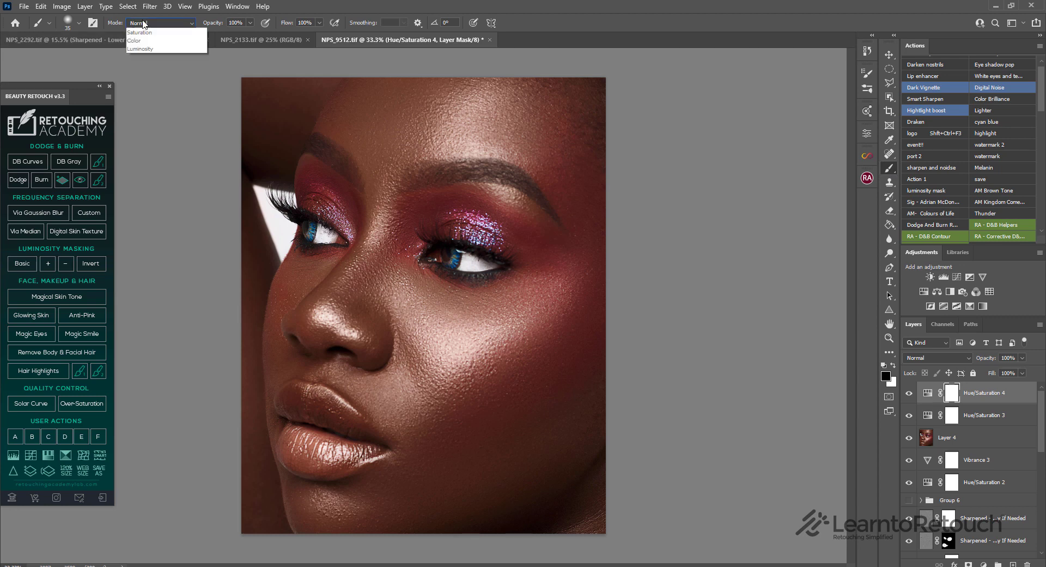
pyautogui.click(177, 26)
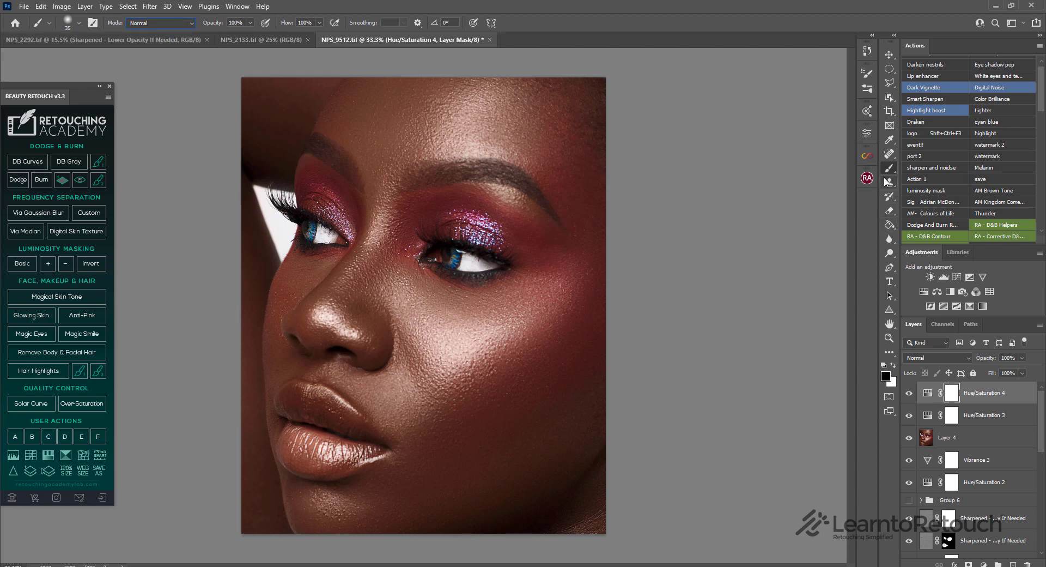
pyautogui.click(79, 23)
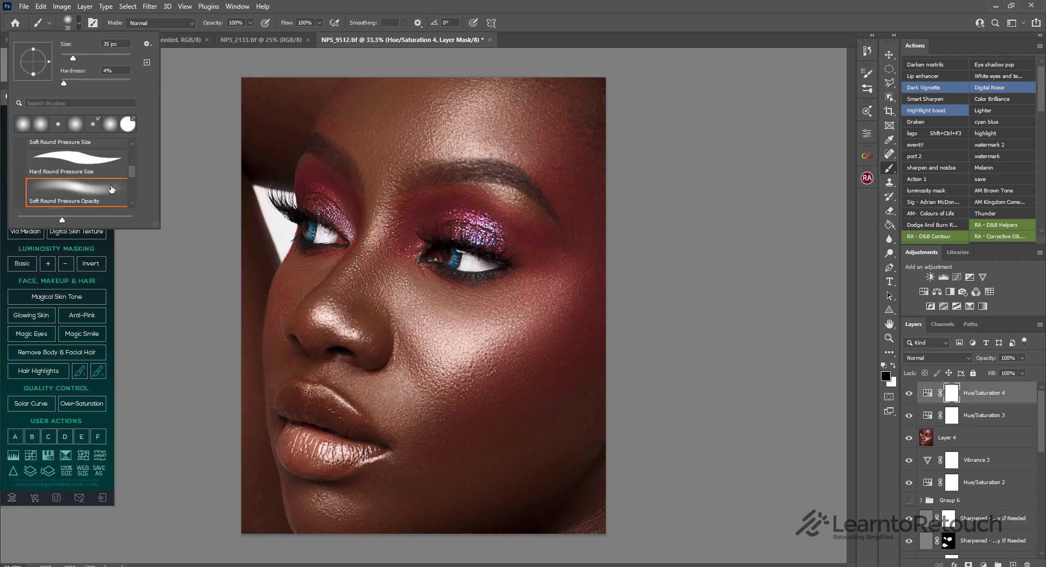
pyautogui.click(131, 149)
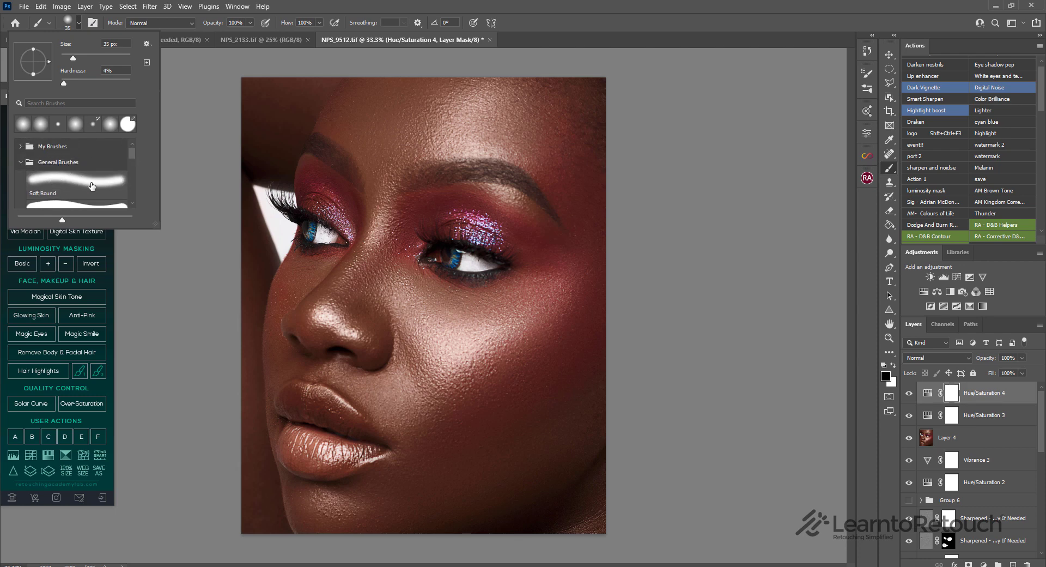
pyautogui.click(424, 5)
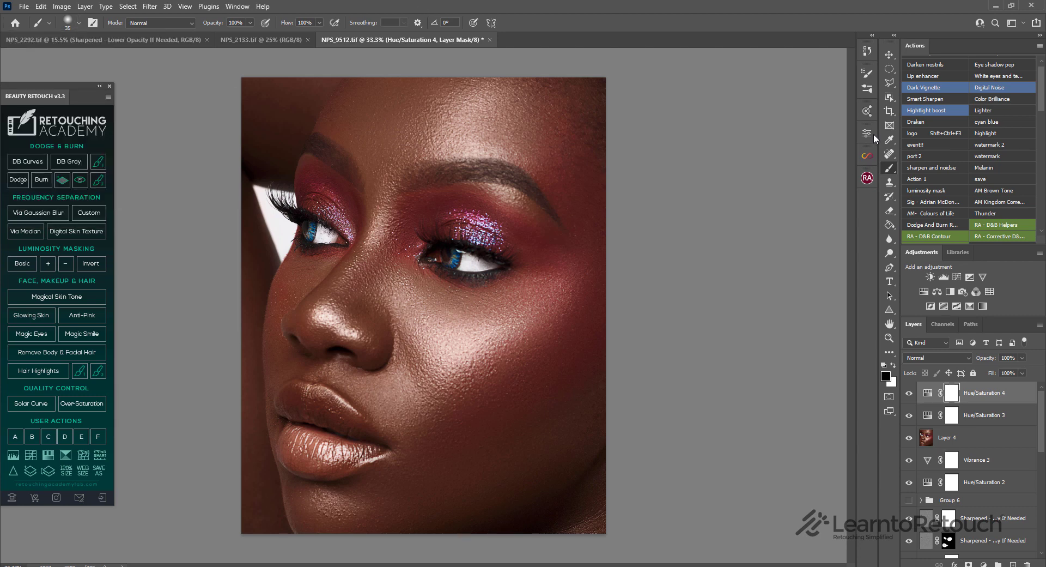
# Step: Activate the Mixer Brush tool and look through its brush presets, keeping the current settings
pyautogui.rightClick(885, 164)
pyautogui.click(932, 201)
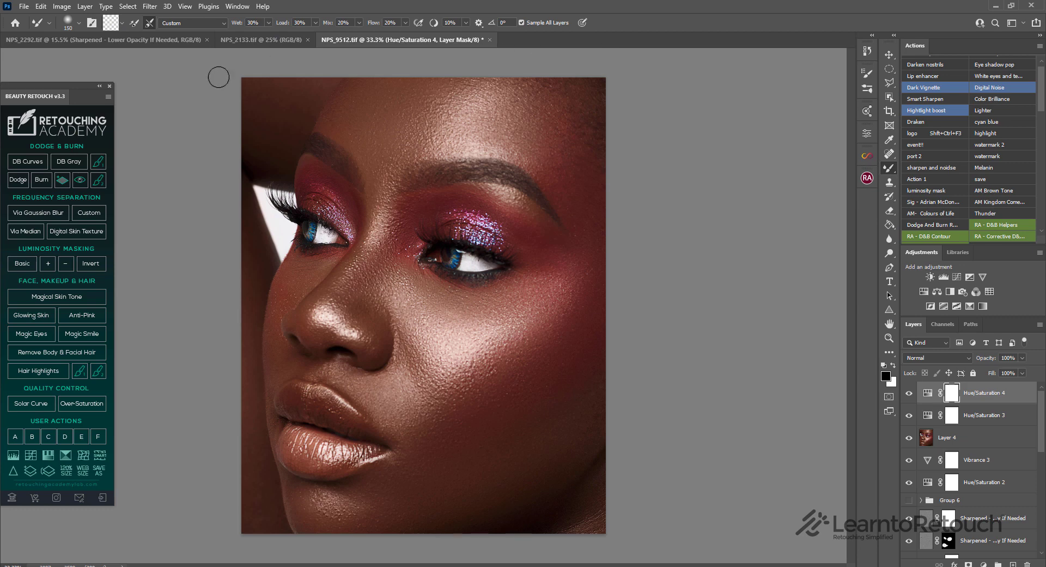
pyautogui.click(78, 23)
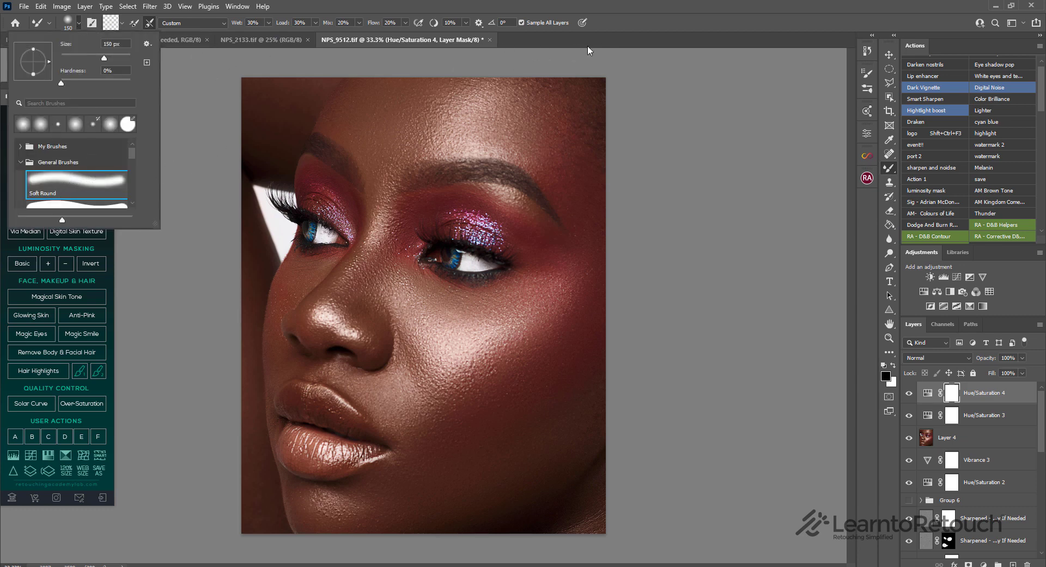
pyautogui.click(675, 11)
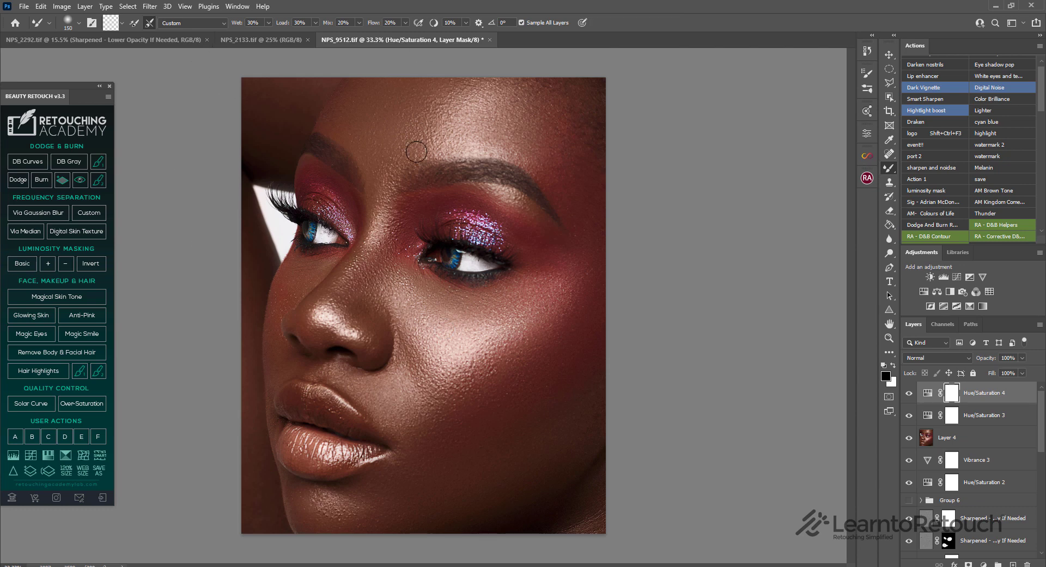
# Step: Save the current layout as a workspace named "new workspace 2021", capturing the keyboard shortcuts, menus and toolbar
pyautogui.click(236, 6)
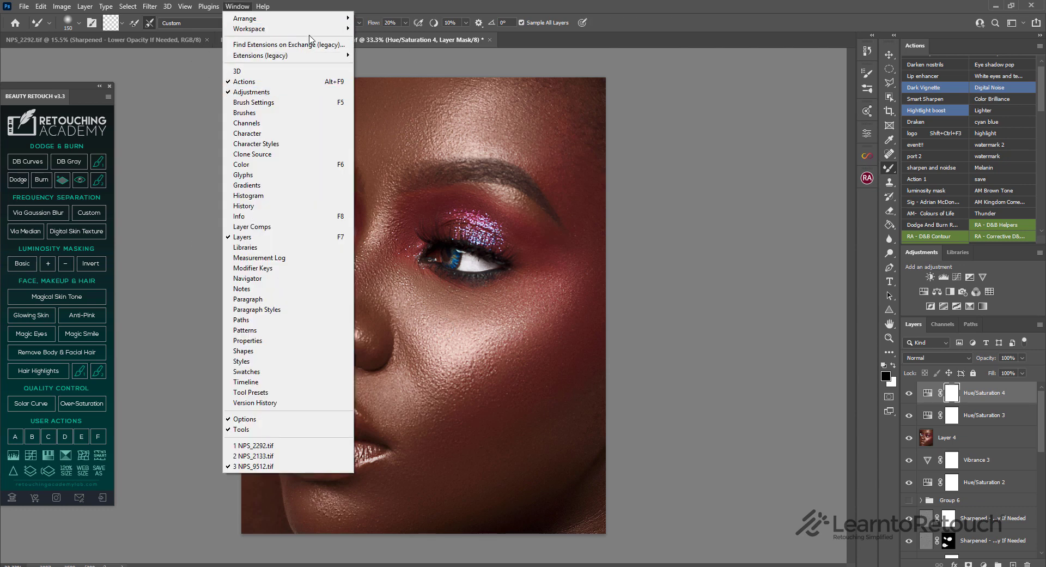
pyautogui.moveTo(312, 36)
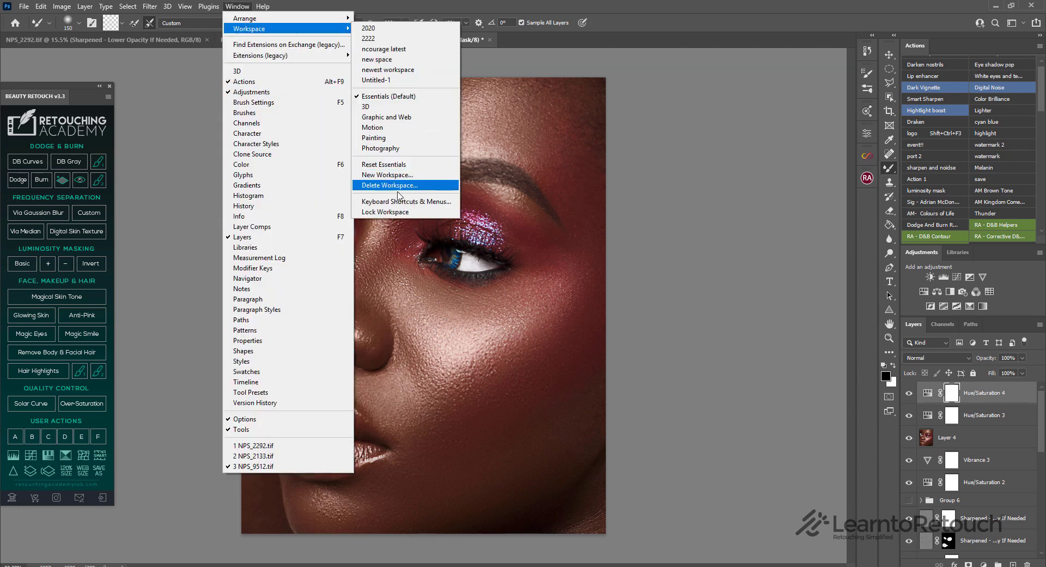
pyautogui.click(393, 174)
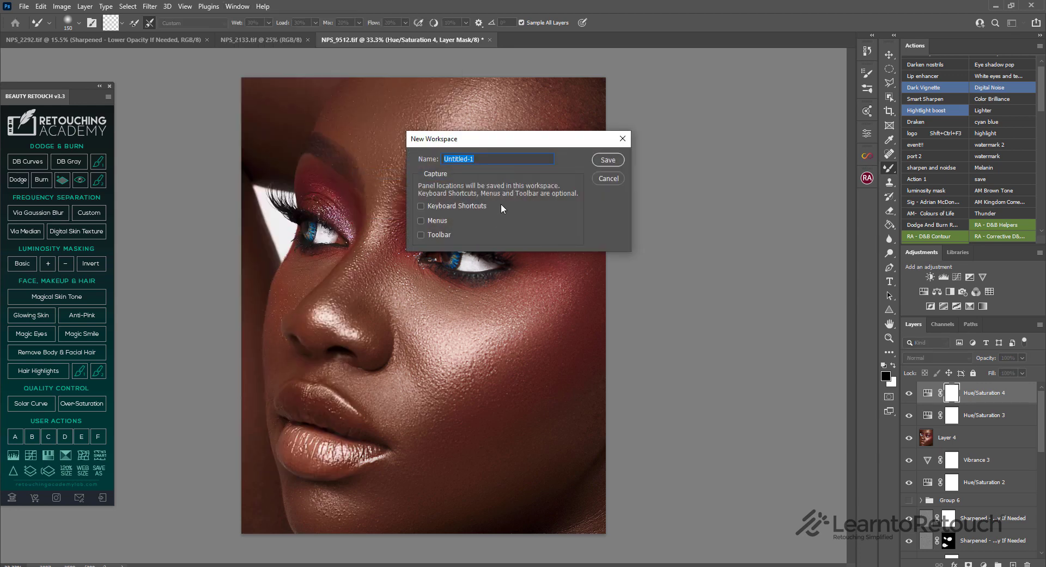
pyautogui.click(421, 206)
pyautogui.click(423, 234)
pyautogui.click(512, 159)
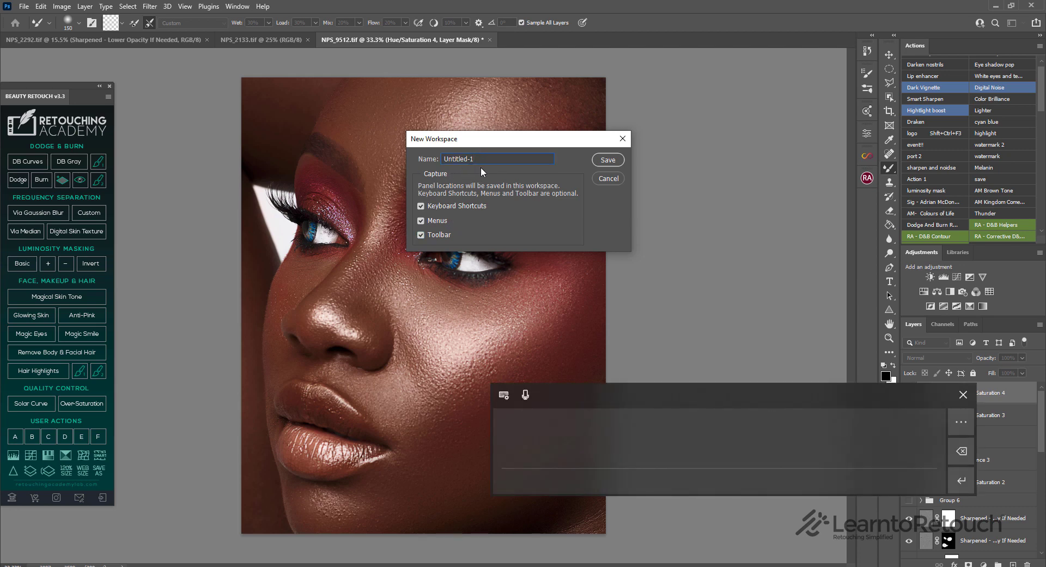
pyautogui.hotkey('ctrl', 'a')
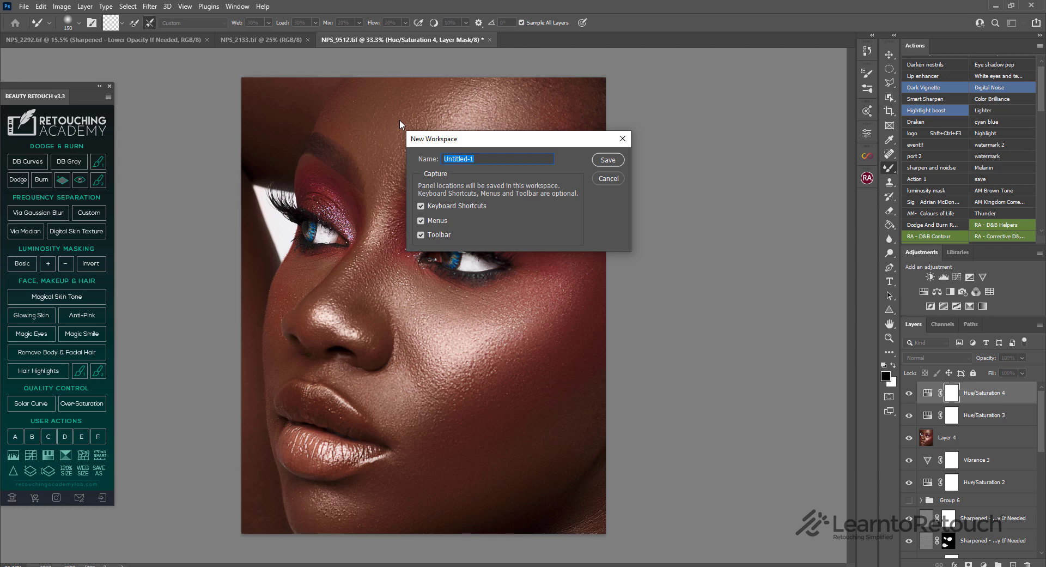
pyautogui.write('n')
pyautogui.press('BackSpace')
pyautogui.write('new worksspace 2021')
pyautogui.press('Return')
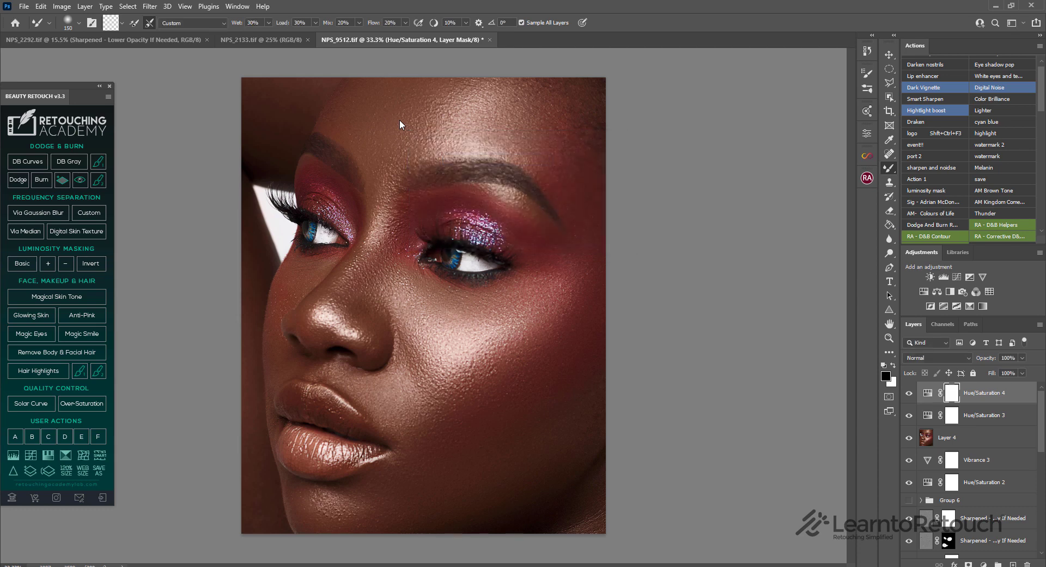
# Step: Switch to the Essentials (Default) workspace and reset it to its original panel layout
pyautogui.click(237, 6)
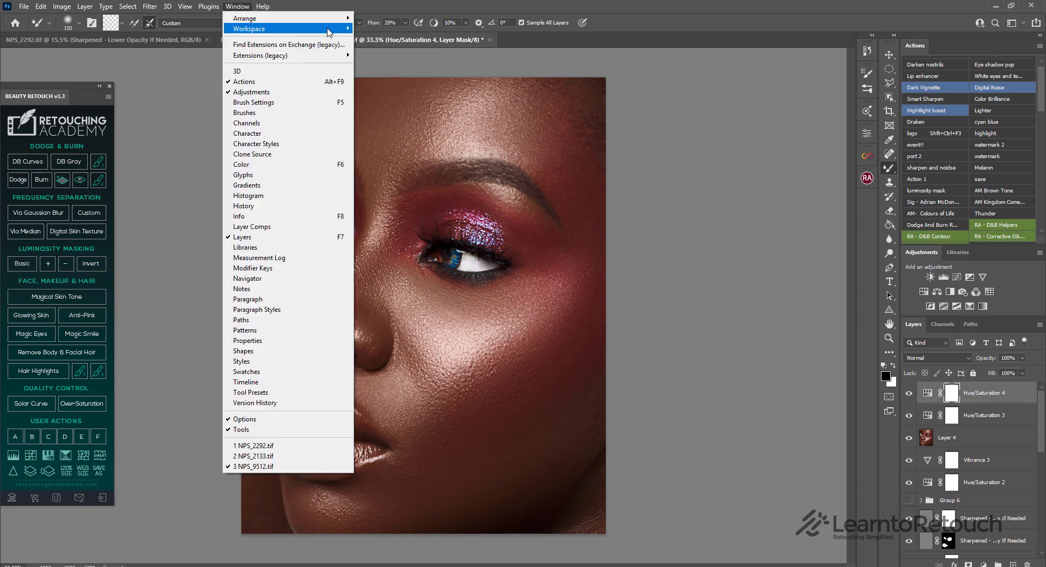
pyautogui.moveTo(330, 29)
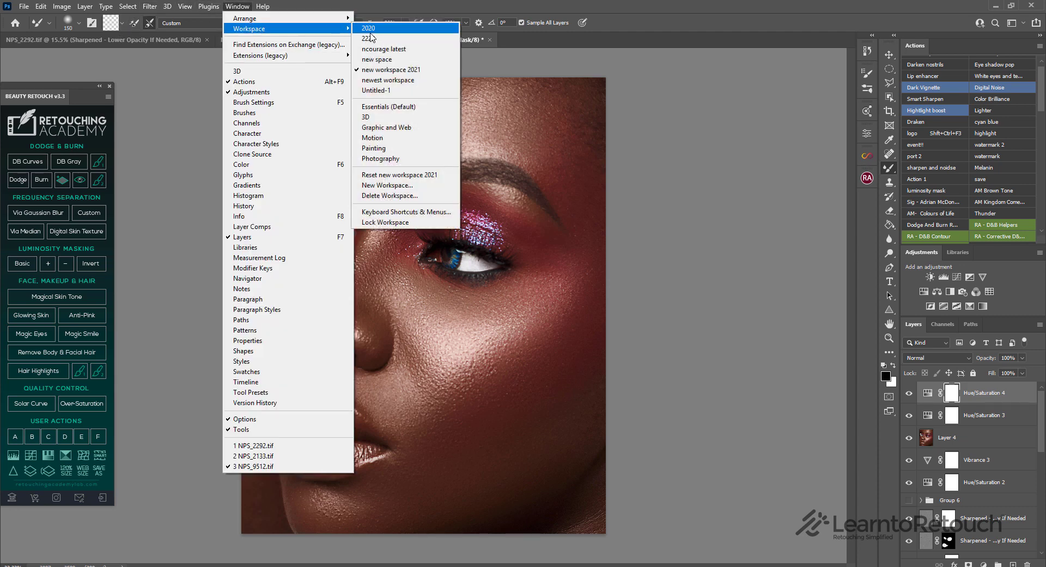
pyautogui.click(409, 106)
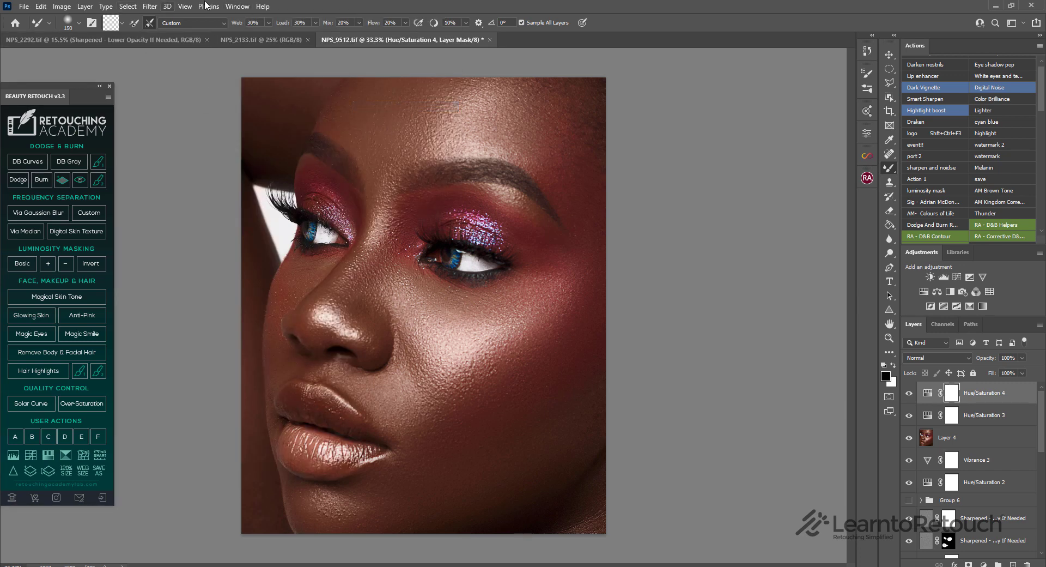
pyautogui.click(236, 8)
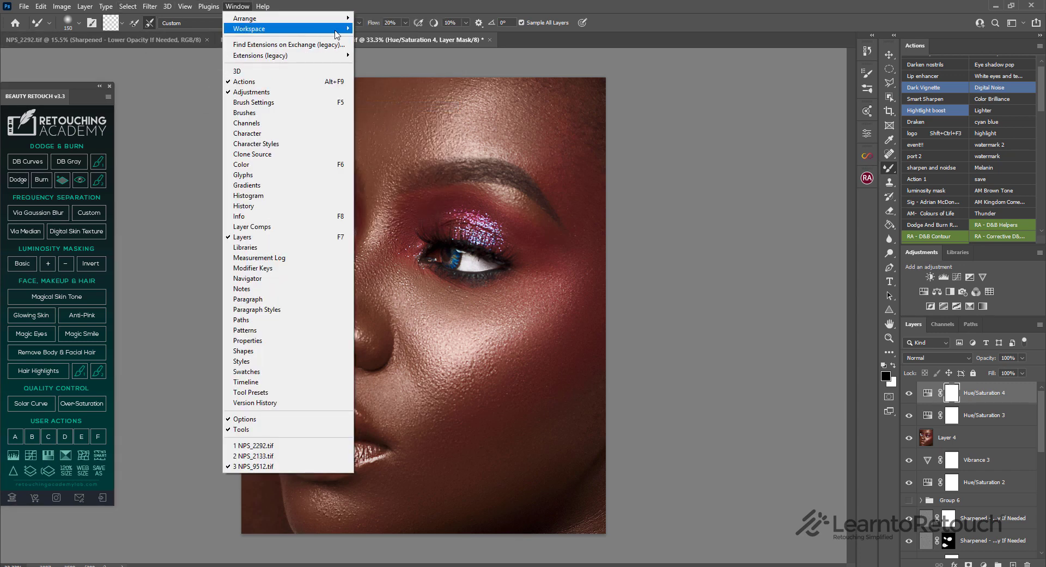
pyautogui.moveTo(327, 29)
pyautogui.click(384, 175)
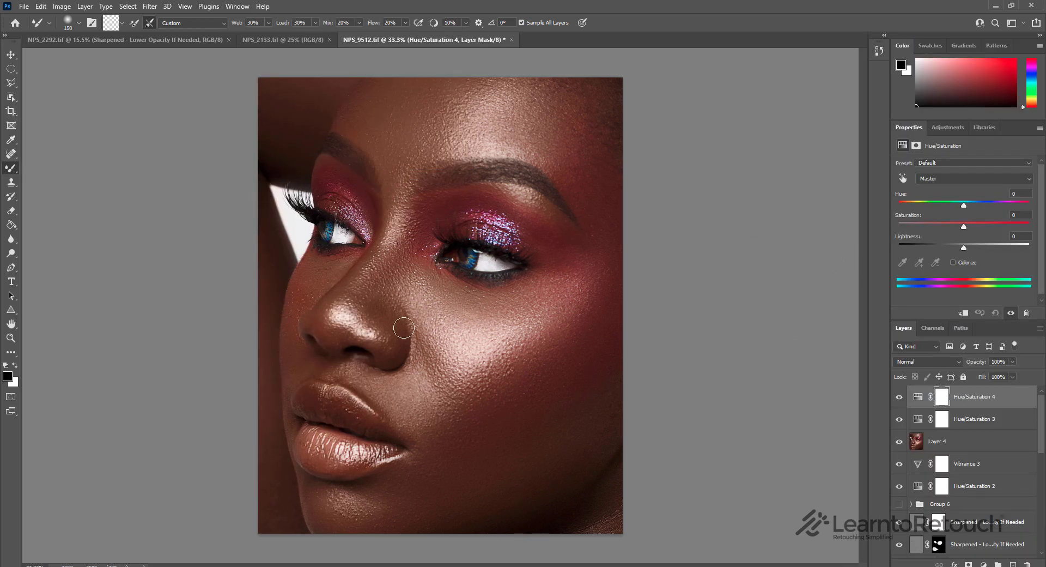
# Step: Restore the saved custom layout by switching to the "new workspace 2021" workspace
pyautogui.click(236, 7)
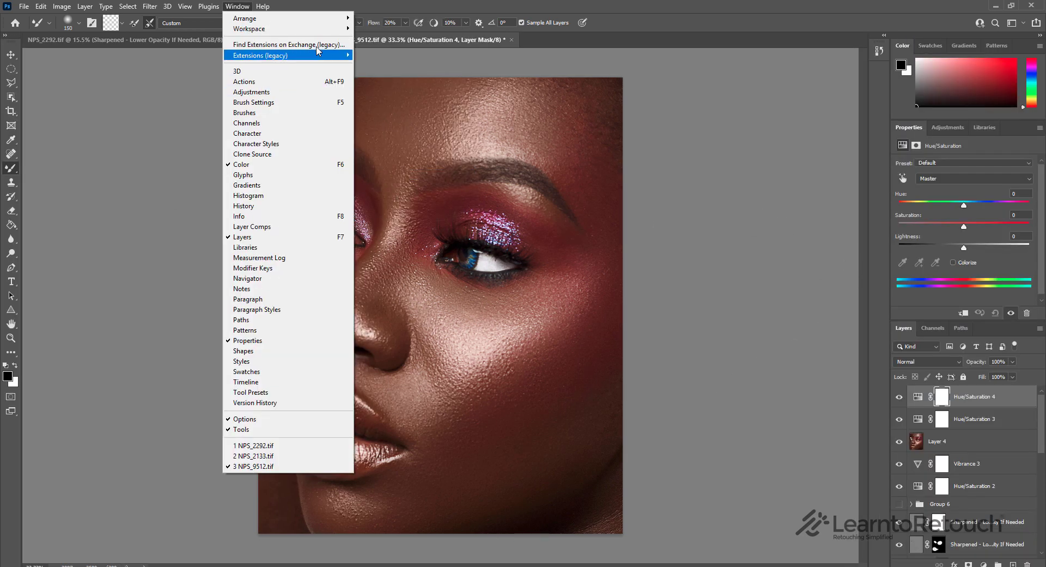
pyautogui.moveTo(330, 30)
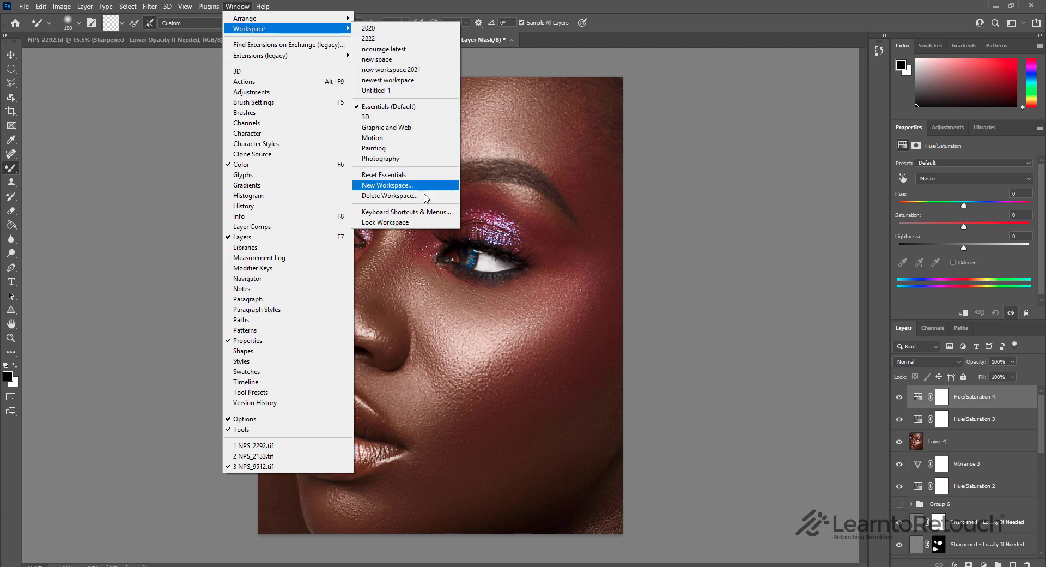
pyautogui.click(404, 72)
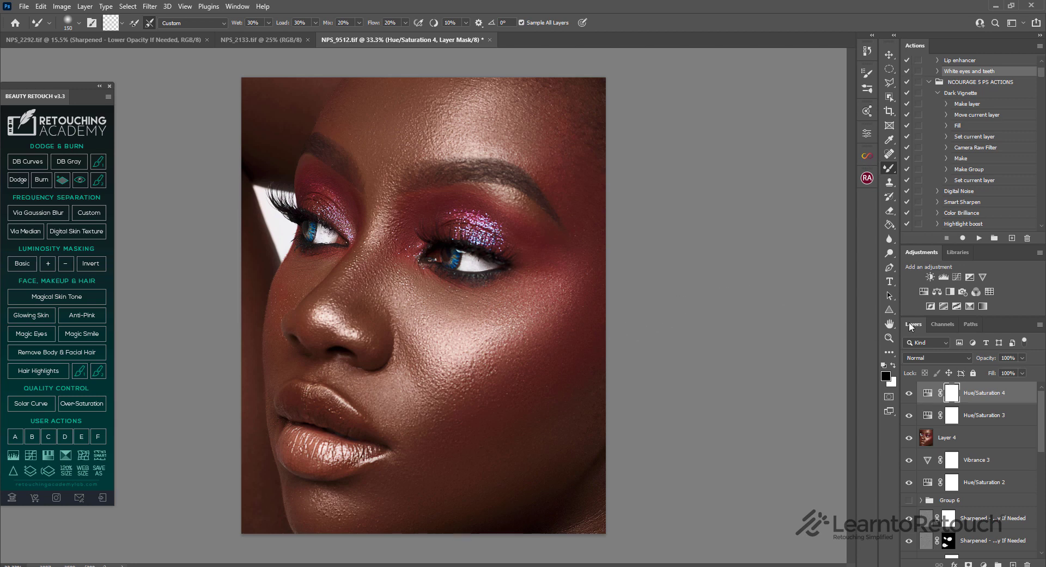
# Step: Create a new action set named "personal"
pyautogui.click(993, 239)
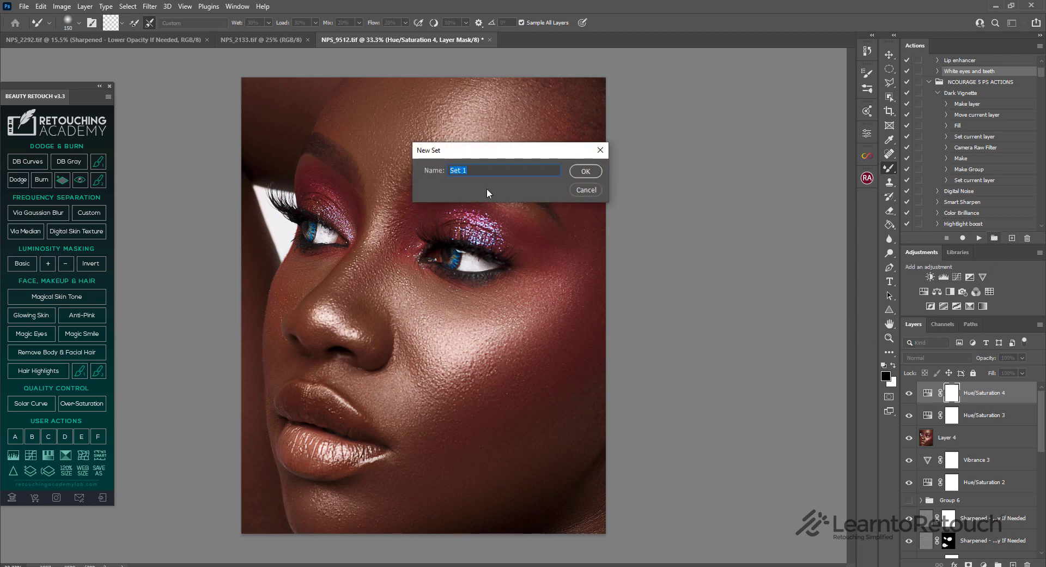
pyautogui.write('personal')
pyautogui.press('Return')
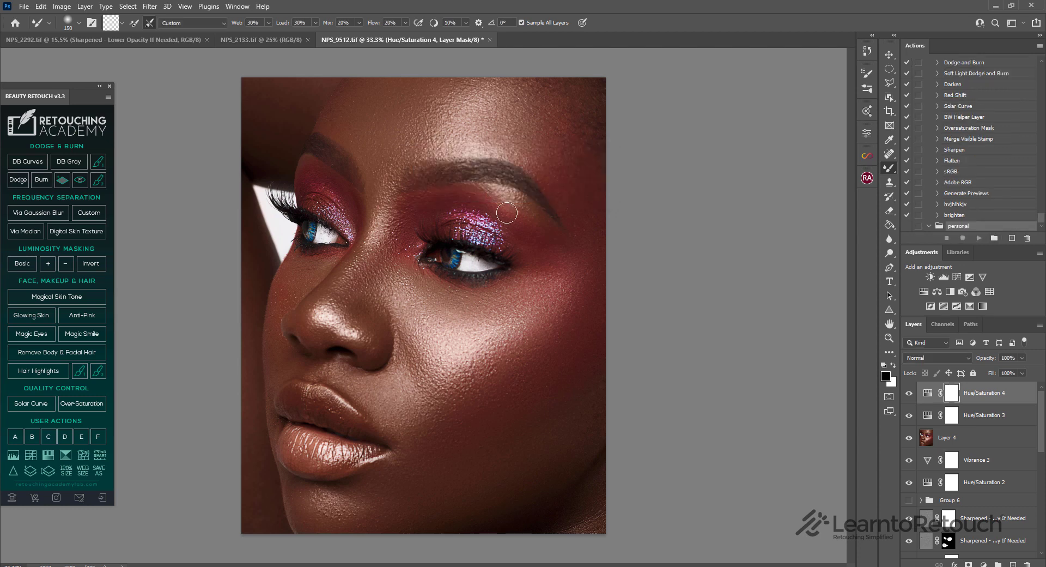
# Step: Set up a new action named "watermark address" in the personal set with Shift+F5 as its function key
pyautogui.click(1011, 238)
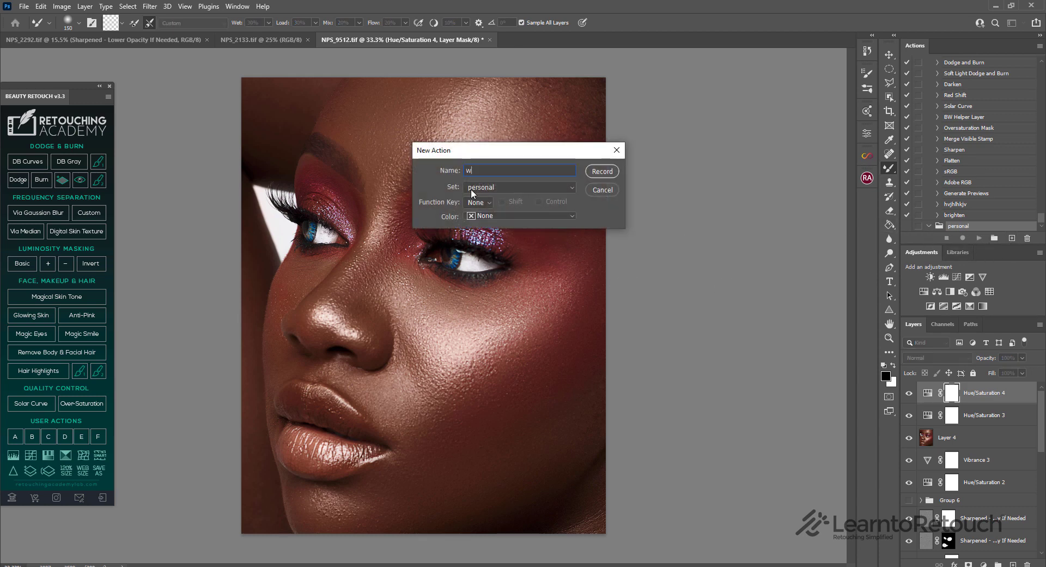
pyautogui.write('watermark adde')
pyautogui.press('BackSpace')
pyautogui.write('ress')
pyautogui.click(483, 202)
pyautogui.click(482, 204)
pyautogui.click(488, 204)
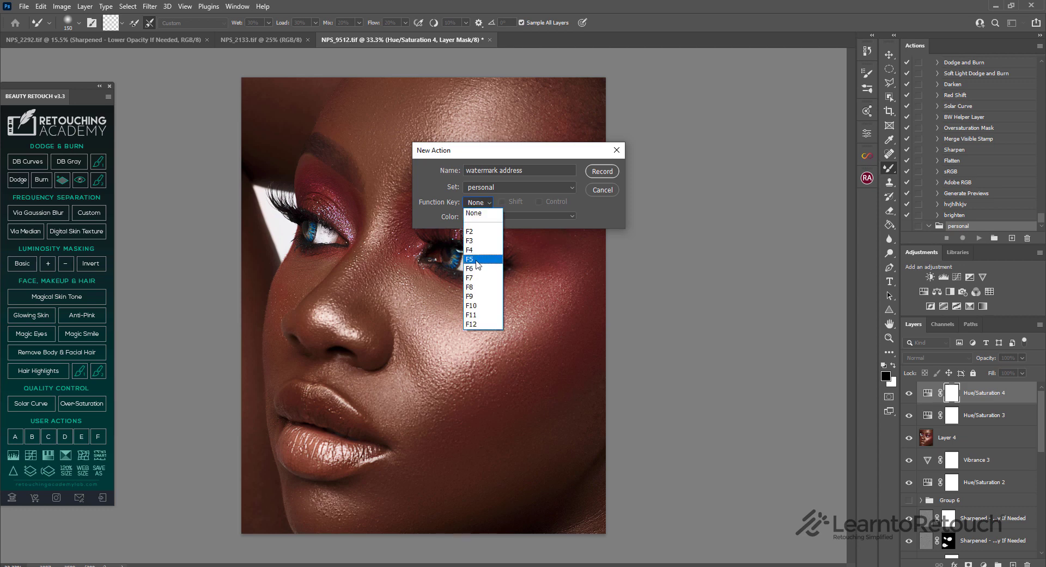
pyautogui.click(479, 261)
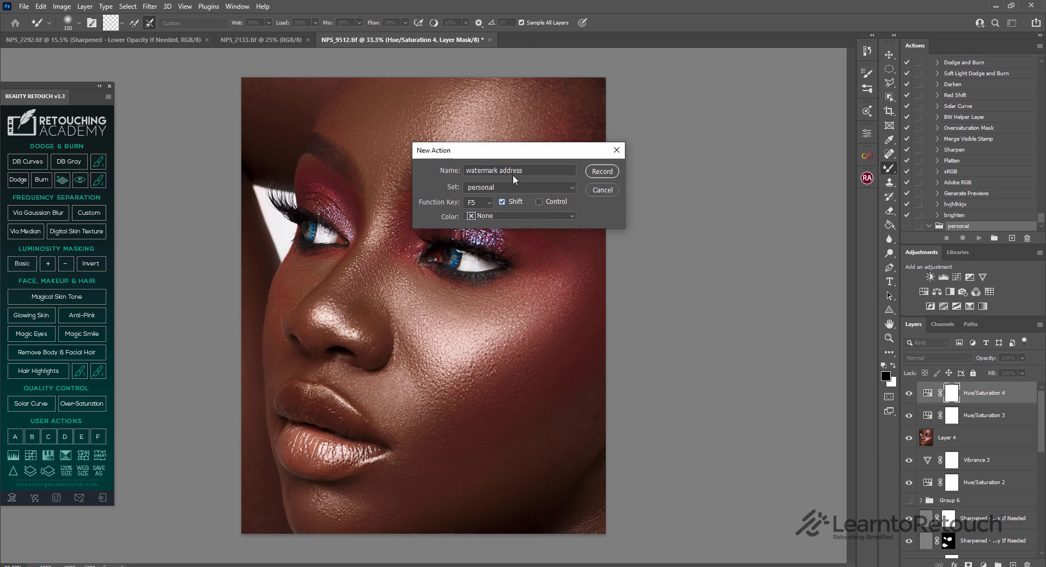
# Step: Give the new action the color Blue, extend its shortcut to Shift+Ctrl+F5 and start recording
pyautogui.click(515, 215)
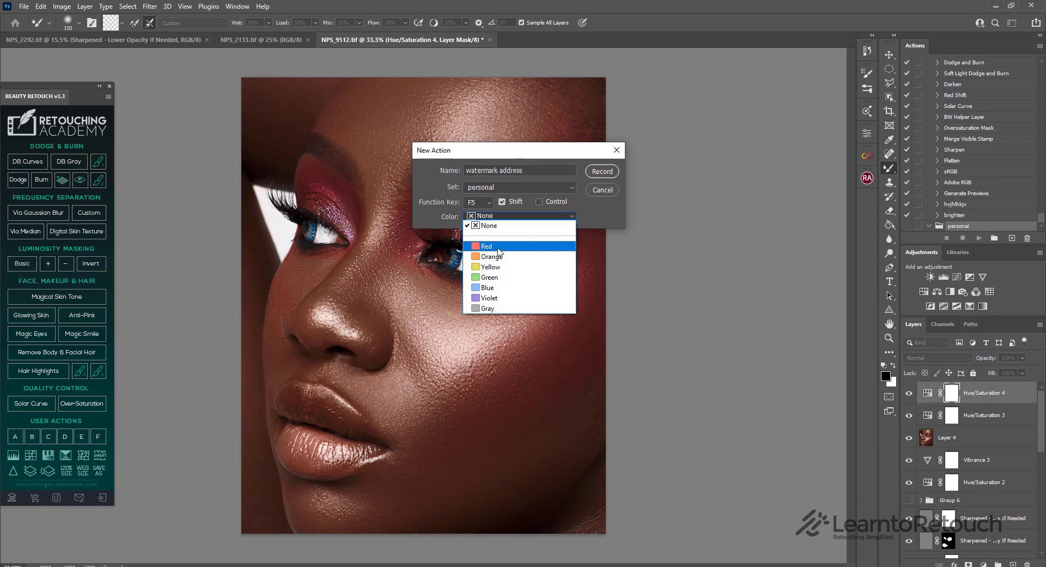
pyautogui.click(487, 287)
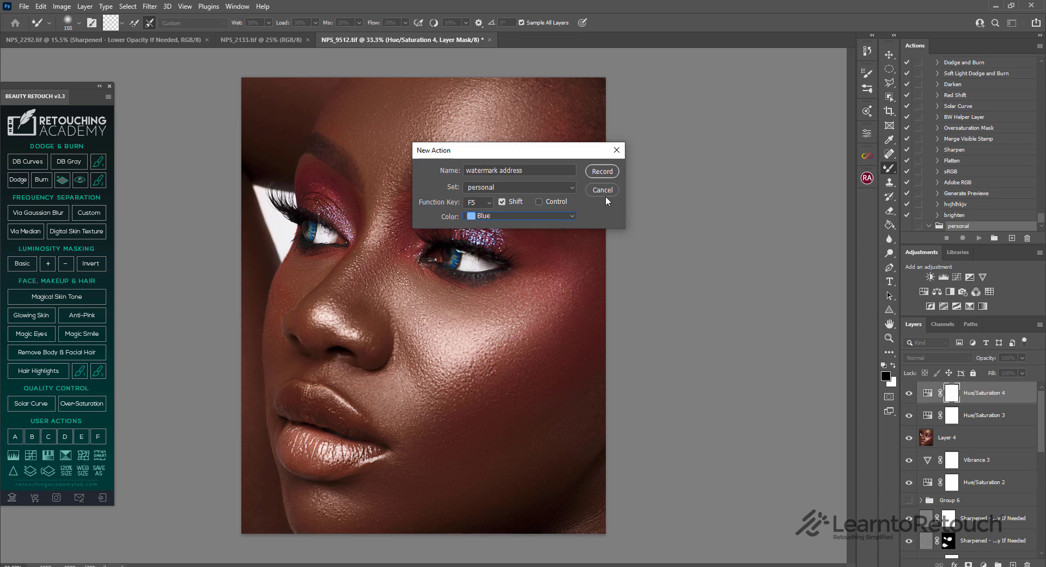
pyautogui.click(603, 171)
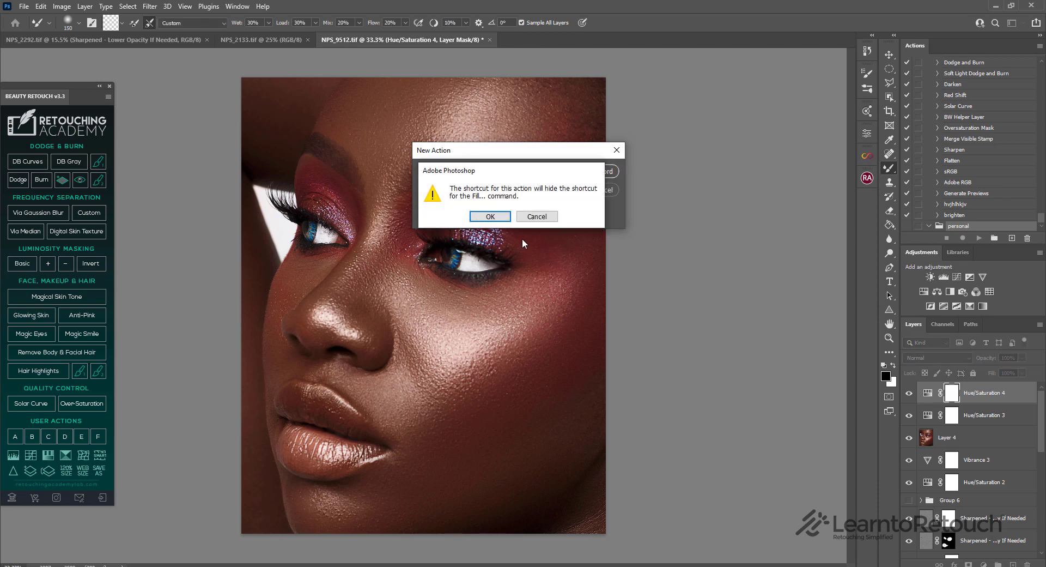
pyautogui.click(528, 216)
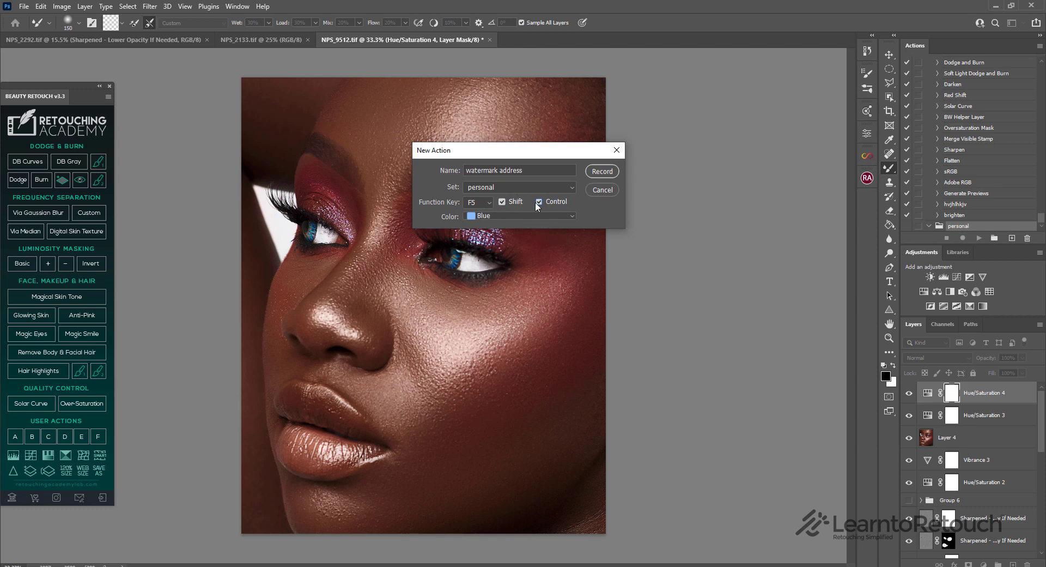
pyautogui.click(602, 171)
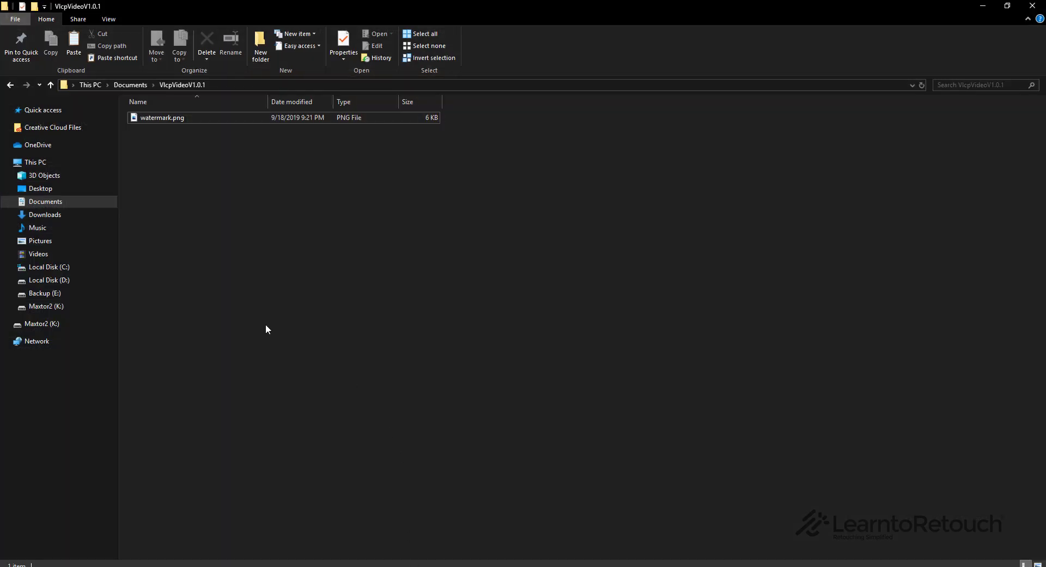
# Step: Place watermark.png from the VlcpVideoV1.0.1 folder in File Explorer into NPS_9512.tif at 100% scale and commit it
pyautogui.click(187, 116)
pyautogui.moveTo(187, 116); pyautogui.dragTo(428, 462)
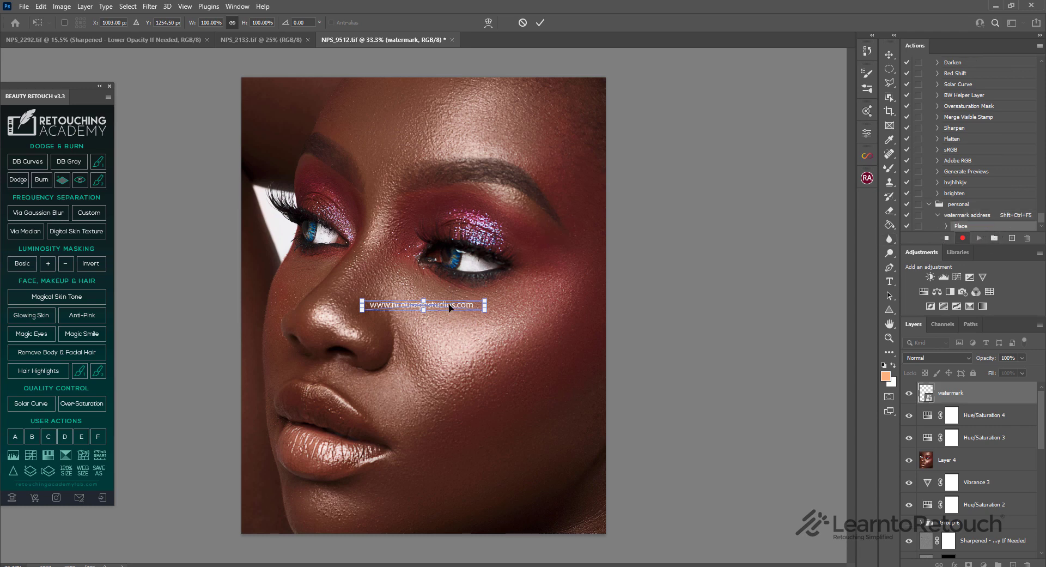
pyautogui.click(540, 22)
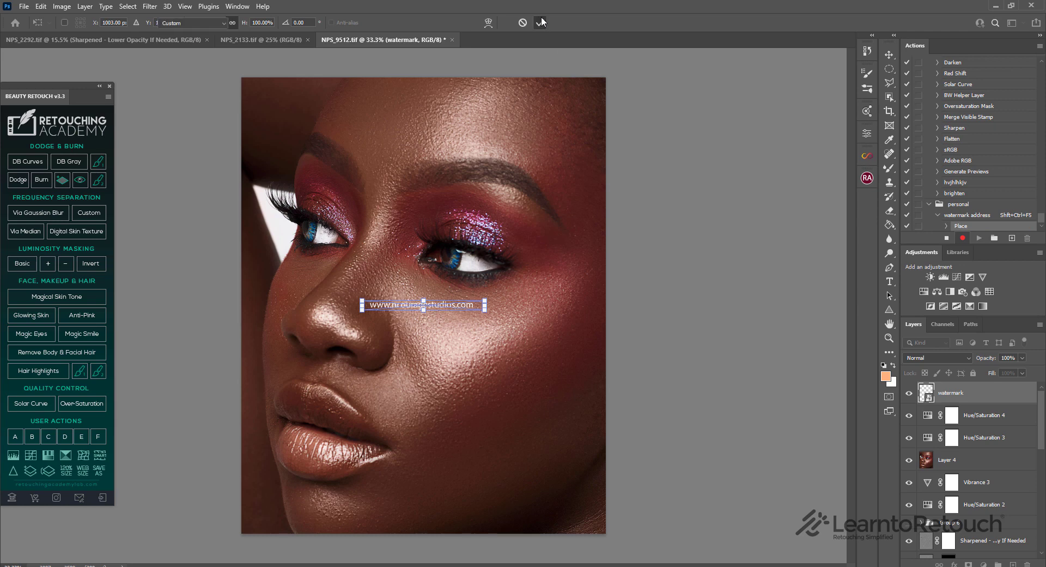
# Step: Align the watermark layer to the horizontal center and bottom edge of the fully selected canvas, and stop recording the action
pyautogui.press('ctrl')
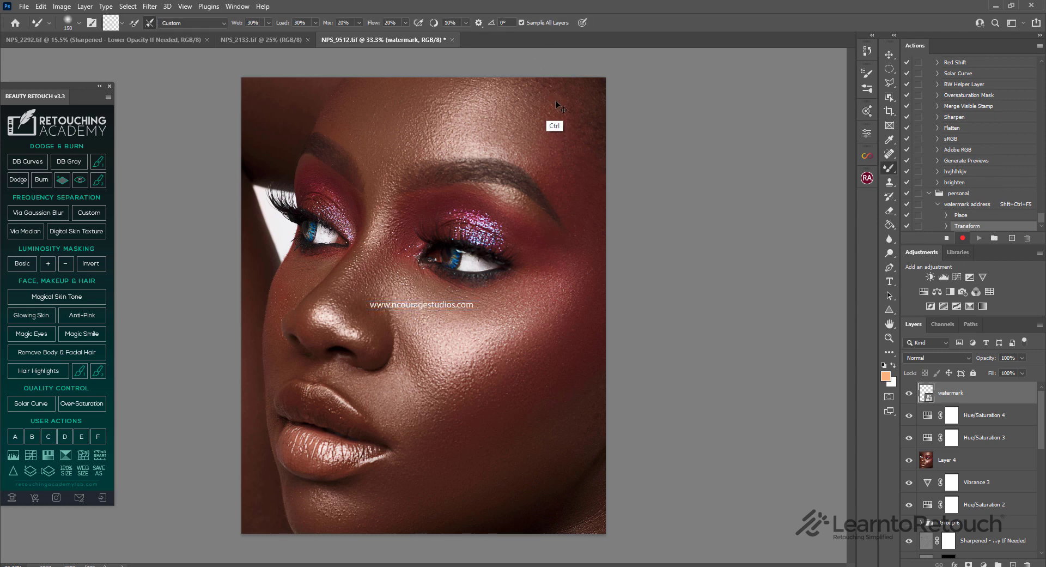
pyautogui.hotkey('ctrl', 'a')
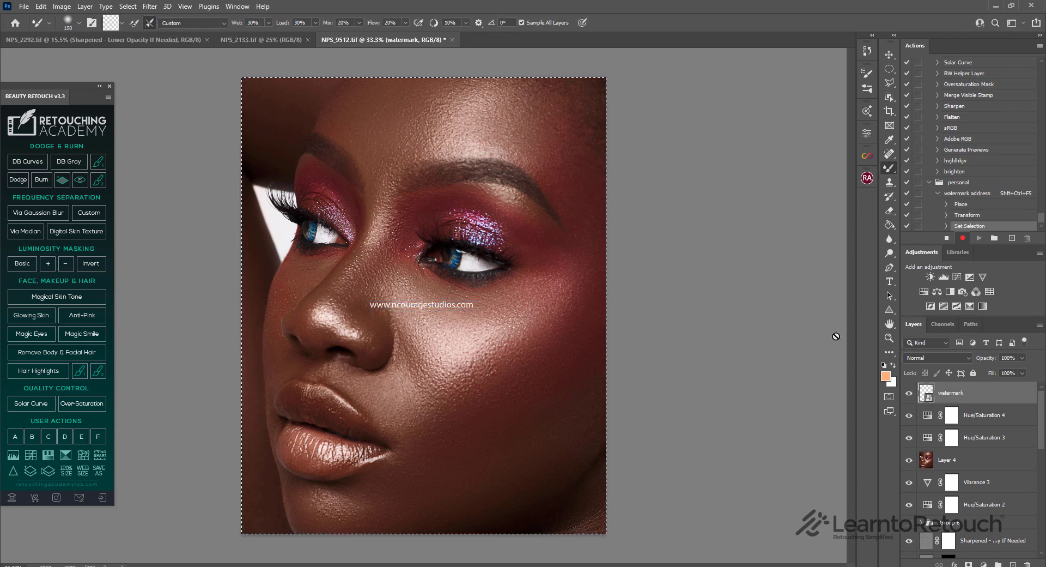
pyautogui.click(889, 55)
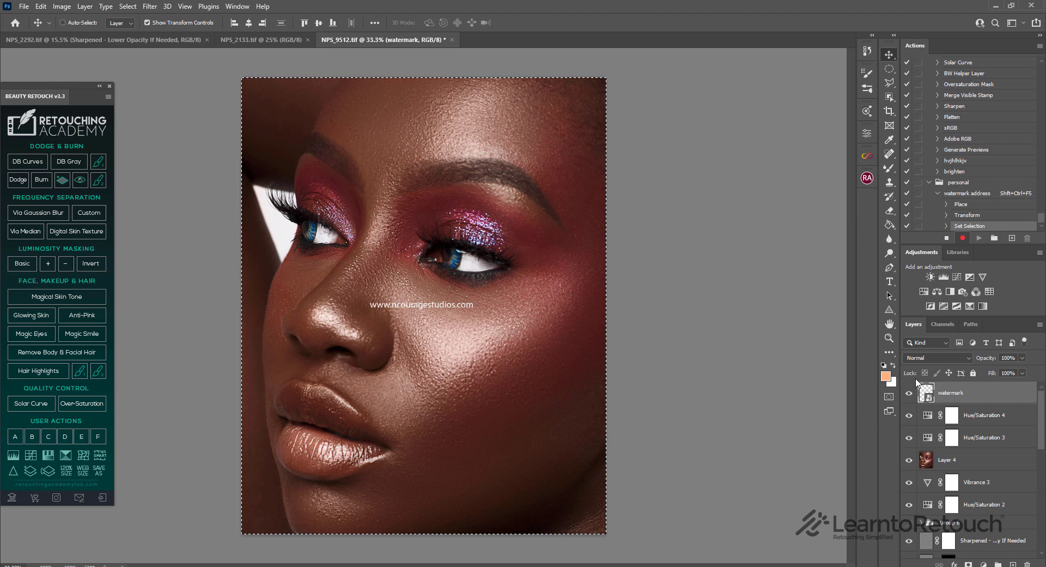
pyautogui.click(250, 24)
pyautogui.click(333, 24)
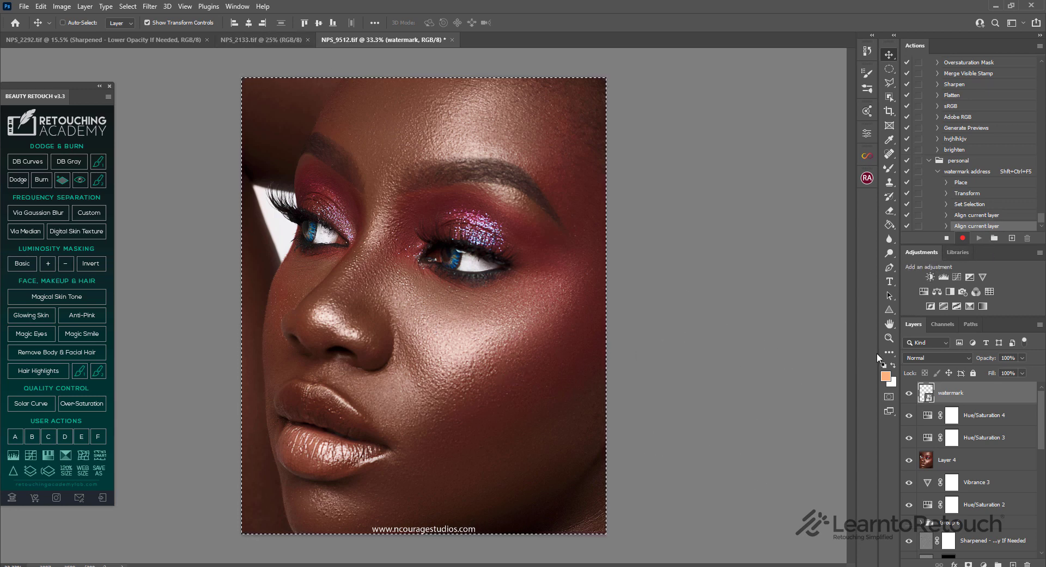
pyautogui.click(946, 238)
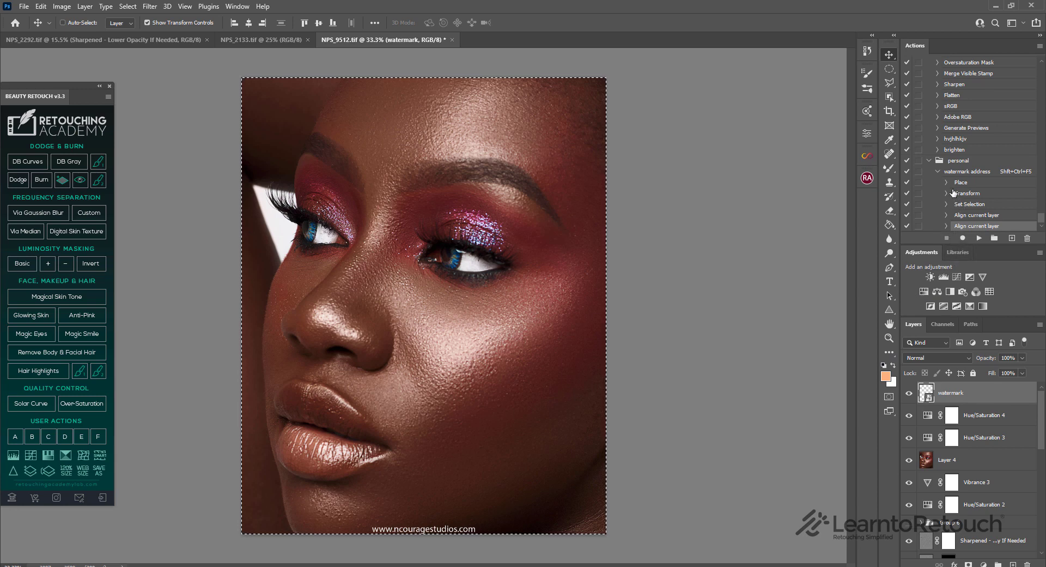
pyautogui.click(938, 172)
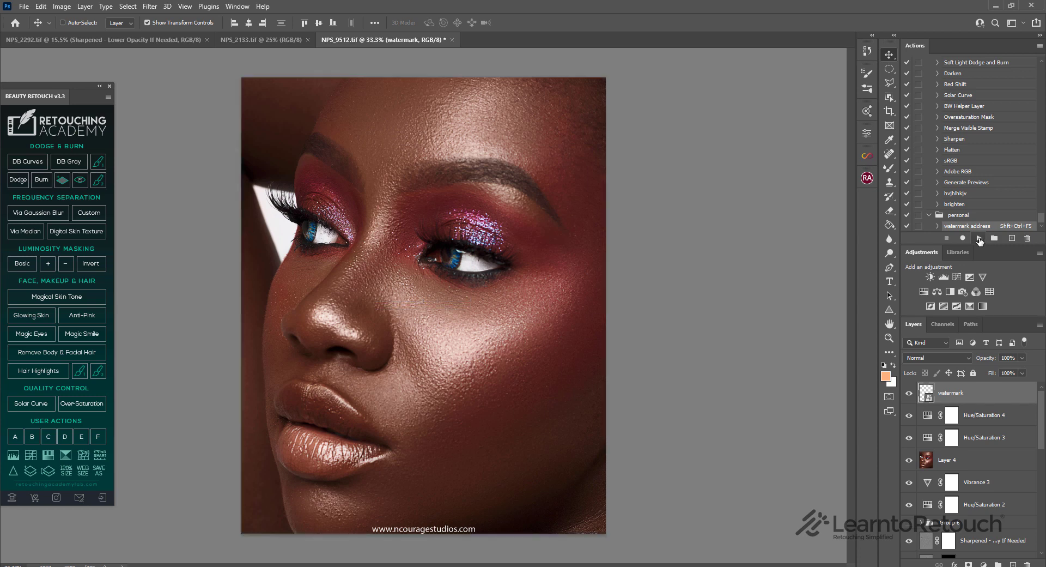
# Step: Play the watermark address action as a test and record a deselect as its last command
pyautogui.click(979, 240)
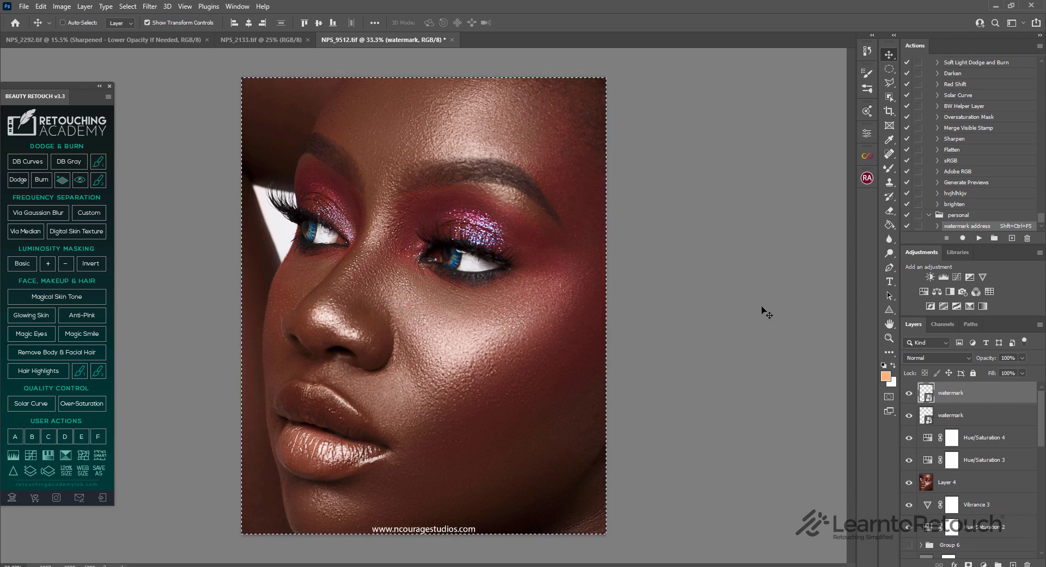
pyautogui.click(938, 226)
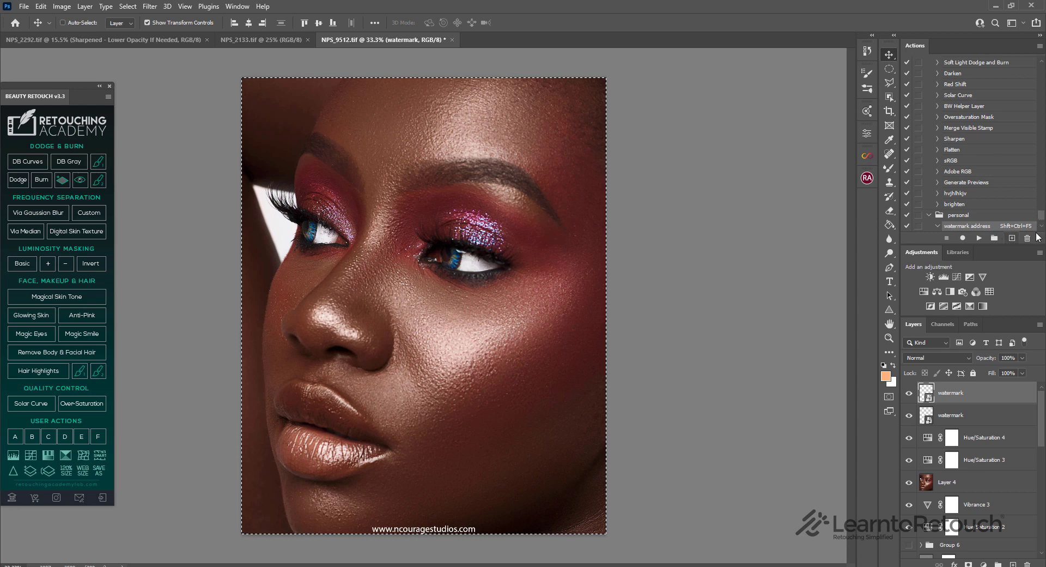
pyautogui.click(962, 238)
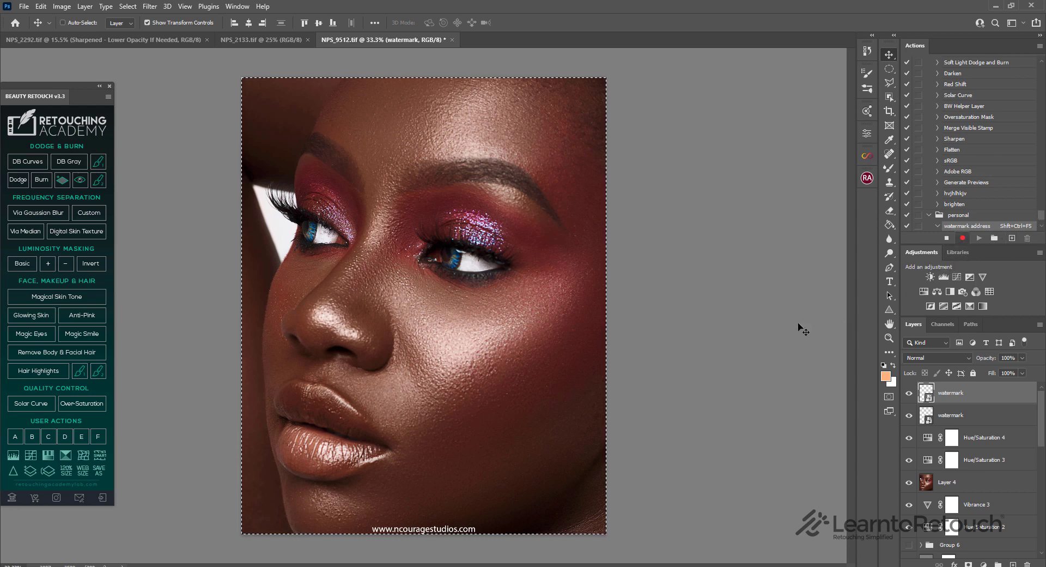
pyautogui.hotkey('ctrl', 'd')
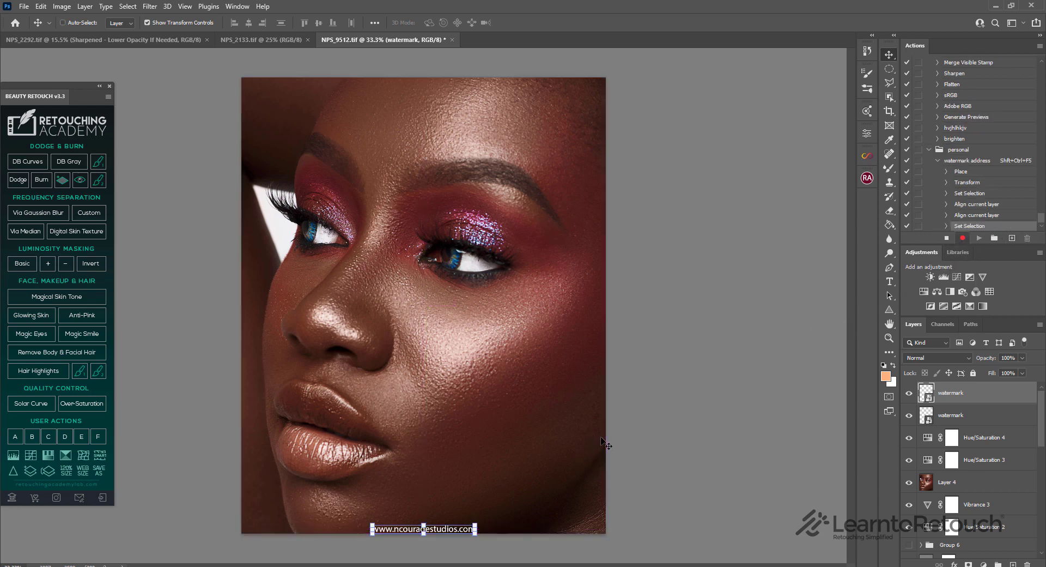
pyautogui.click(947, 239)
pyautogui.click(964, 162)
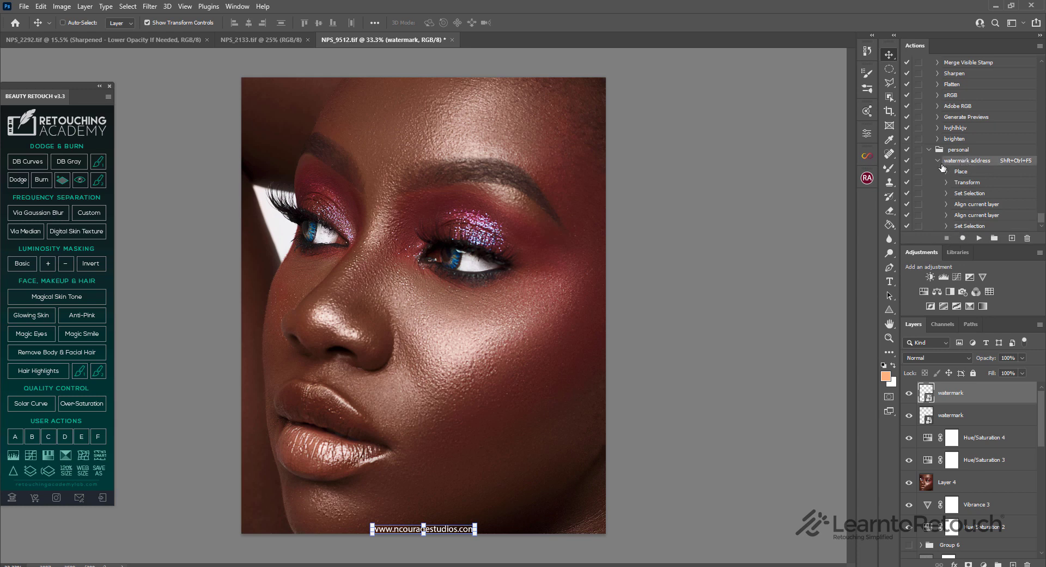
# Step: Delete both watermark layers, replay the watermark address action and nudge the placed watermark slightly up and to the left
pyautogui.moveTo(988, 395); pyautogui.dragTo(1025, 561)
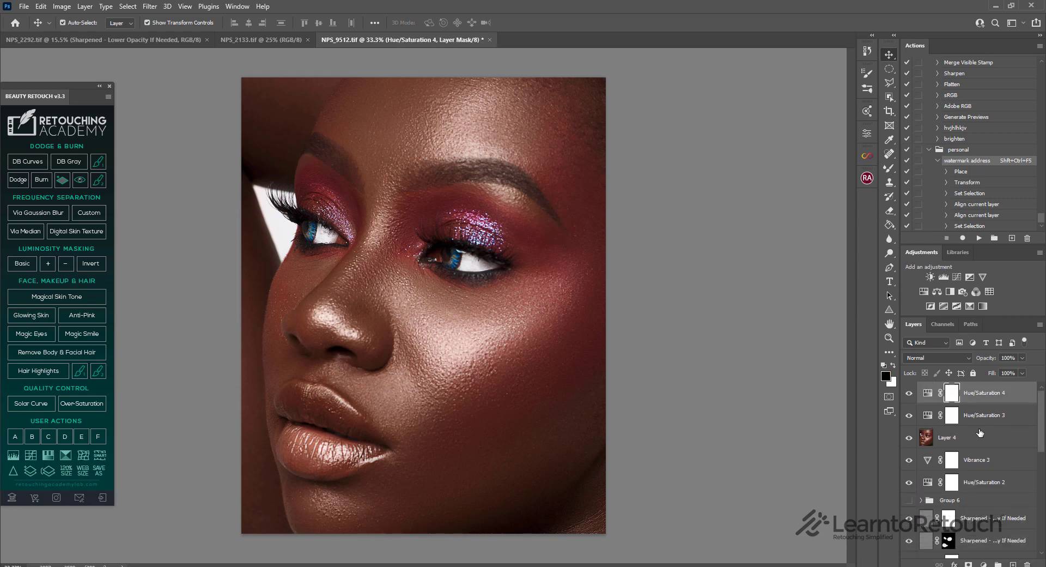
pyautogui.click(979, 238)
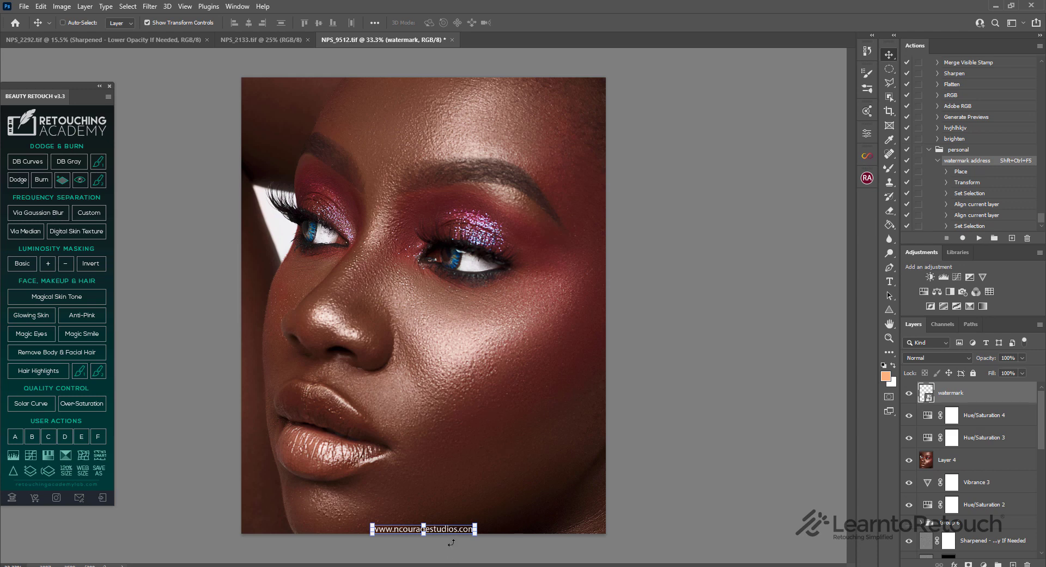
pyautogui.press('Return')
pyautogui.moveTo(458, 532)
pyautogui.mouseDown()
pyautogui.moveTo(590, 518)
pyautogui.moveTo(305, 486)
pyautogui.moveTo(317, 180)
pyautogui.moveTo(528, 409)
pyautogui.moveTo(457, 518)
pyautogui.moveTo(436, 532)
pyautogui.moveTo(445, 527)
pyautogui.mouseUp()
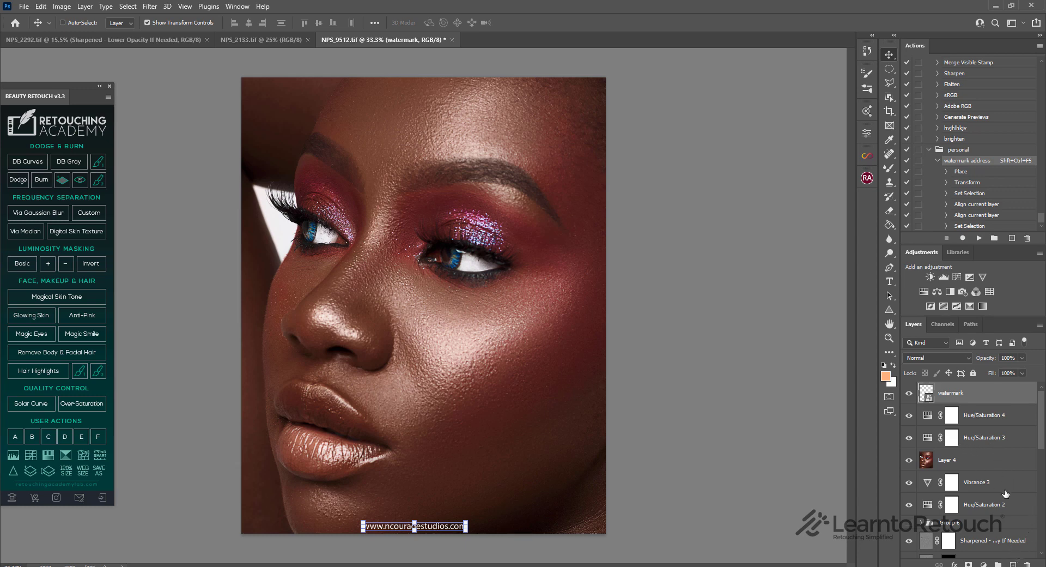
# Step: Duplicate Layer 1 of NPS_9512.tif into a new document and flatten that document
pyautogui.scroll(-5, 1042, 441)
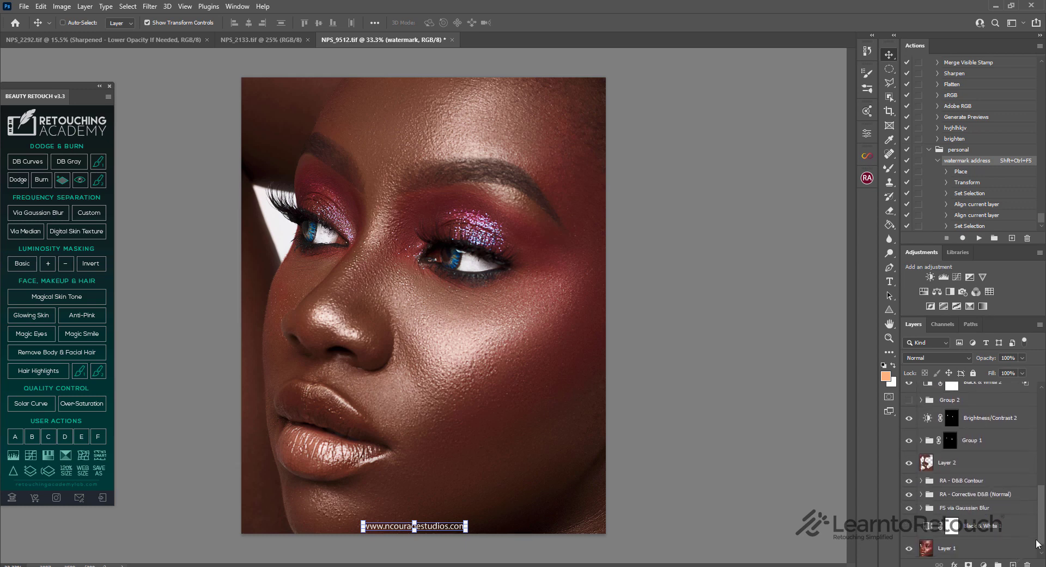
pyautogui.click(962, 541)
pyautogui.click(960, 529)
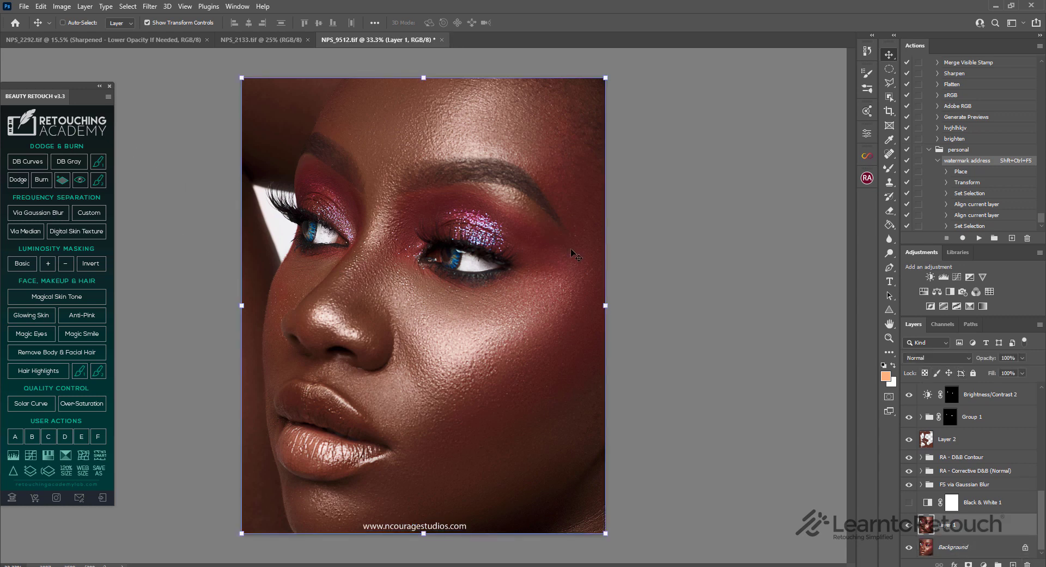
pyautogui.rightClick(501, 280)
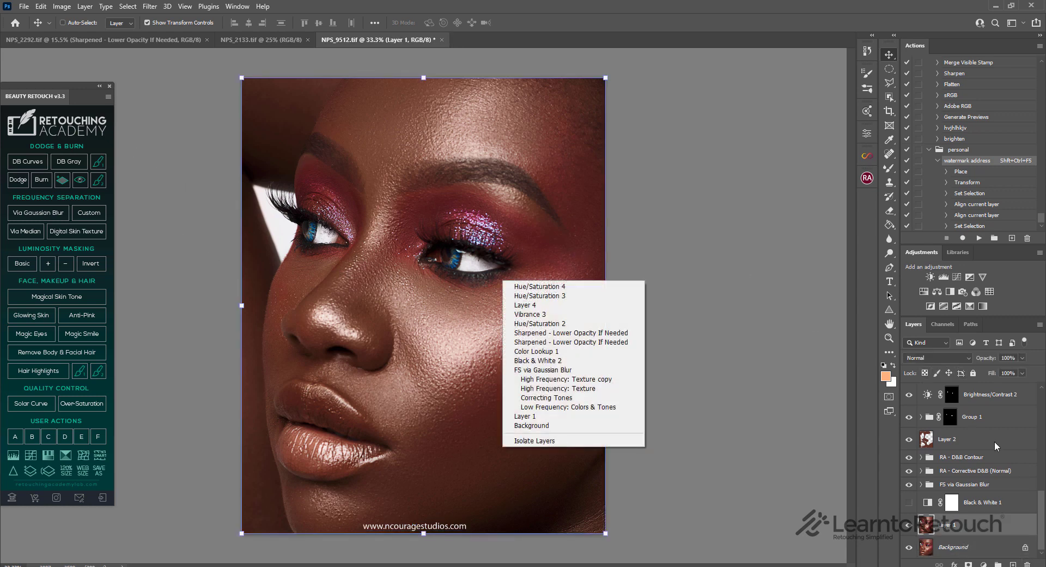
pyautogui.click(976, 533)
pyautogui.rightClick(974, 536)
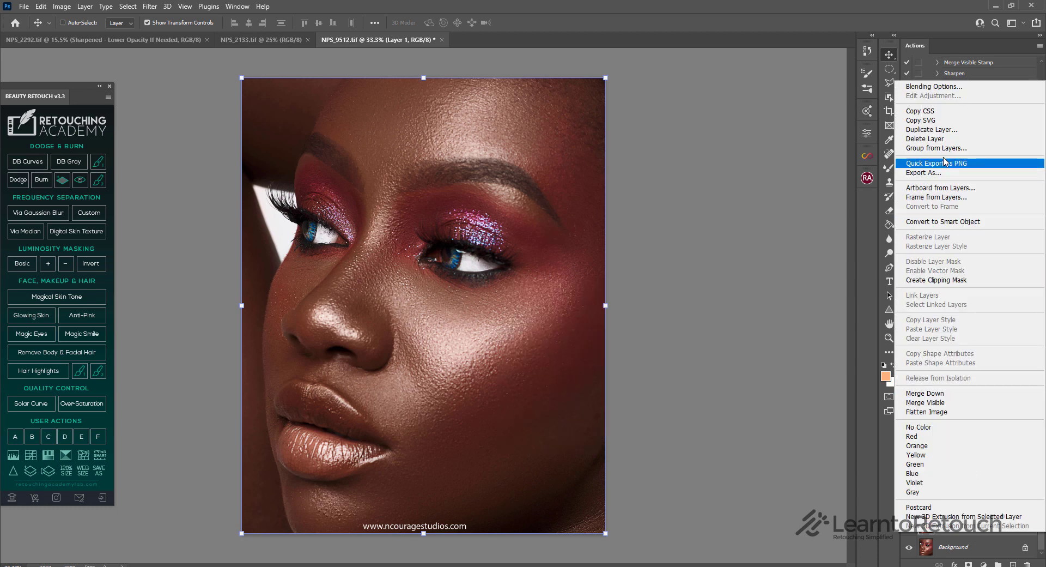
pyautogui.click(933, 129)
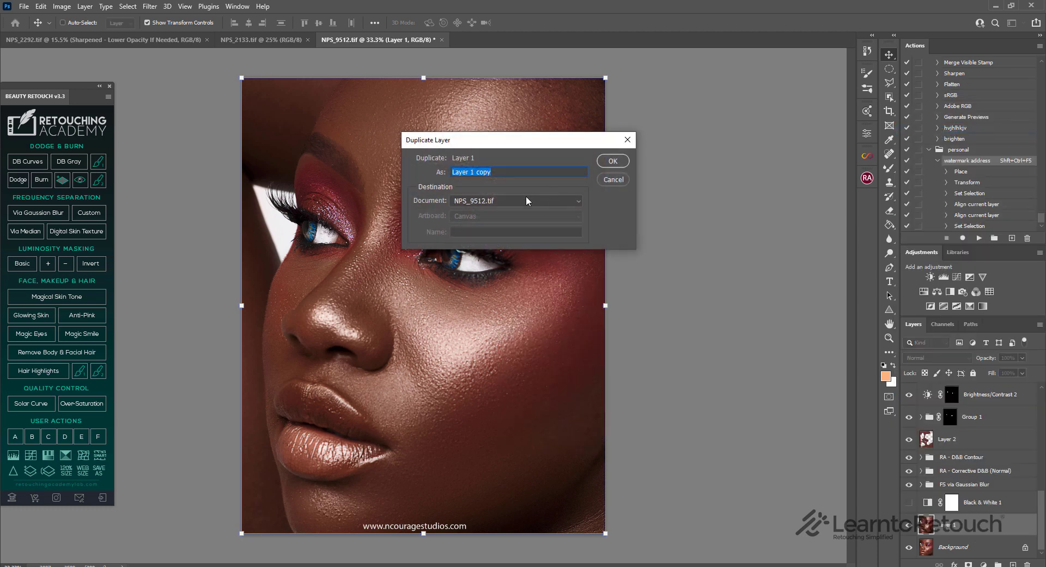
pyautogui.click(528, 201)
pyautogui.click(512, 242)
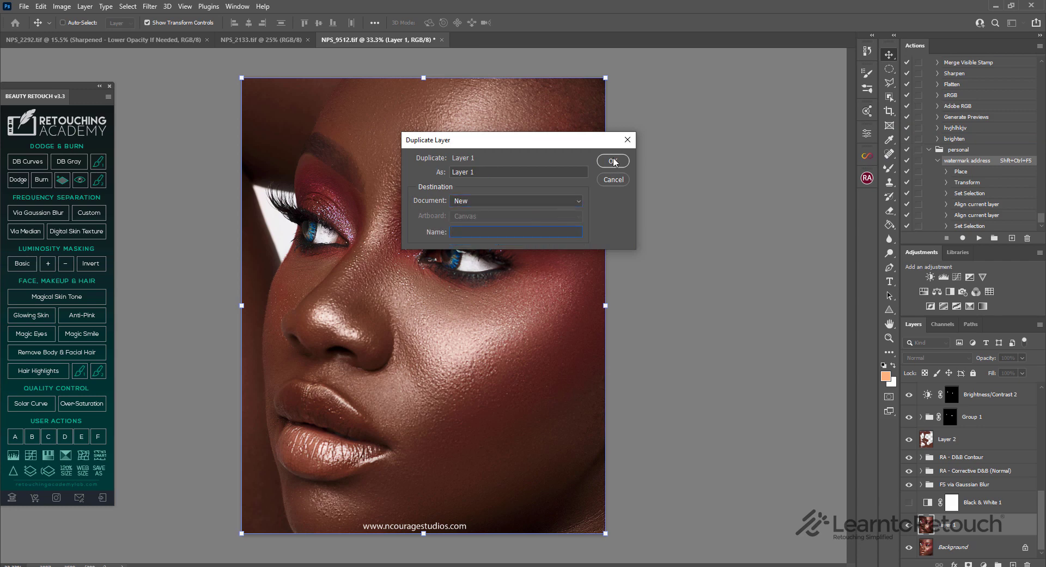
pyautogui.click(613, 161)
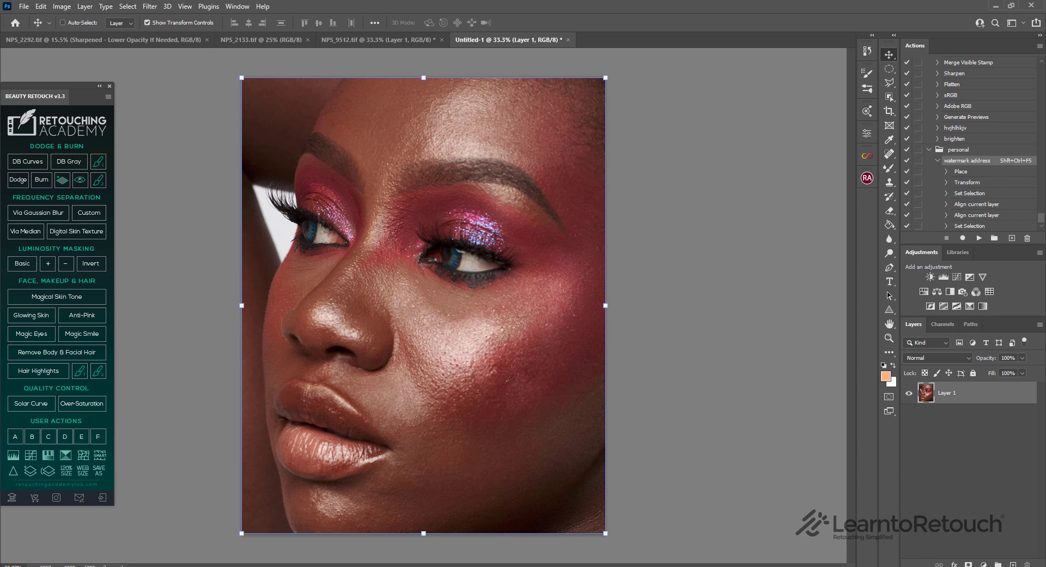
pyautogui.rightClick(993, 398)
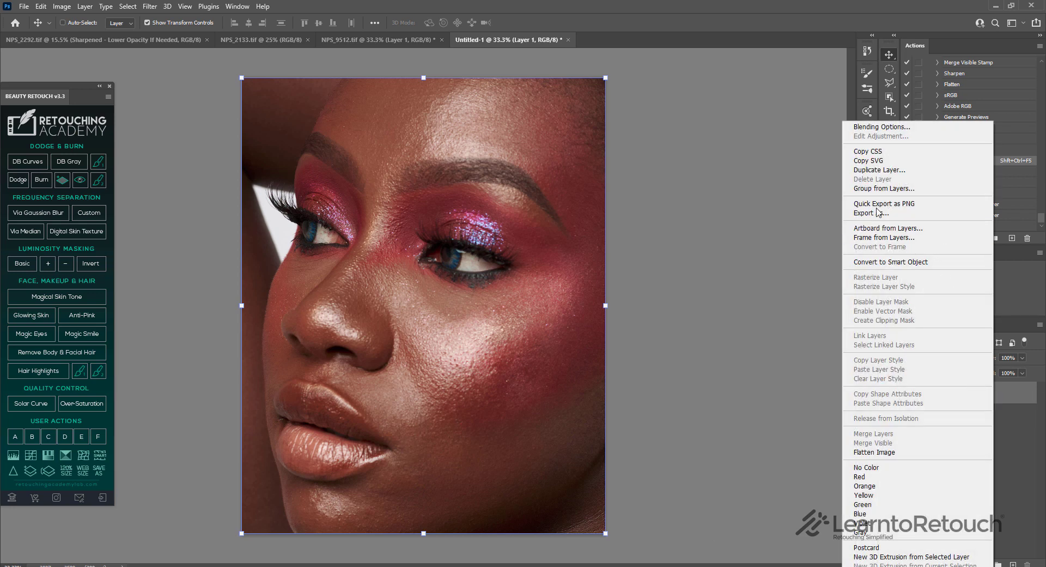
pyautogui.click(897, 452)
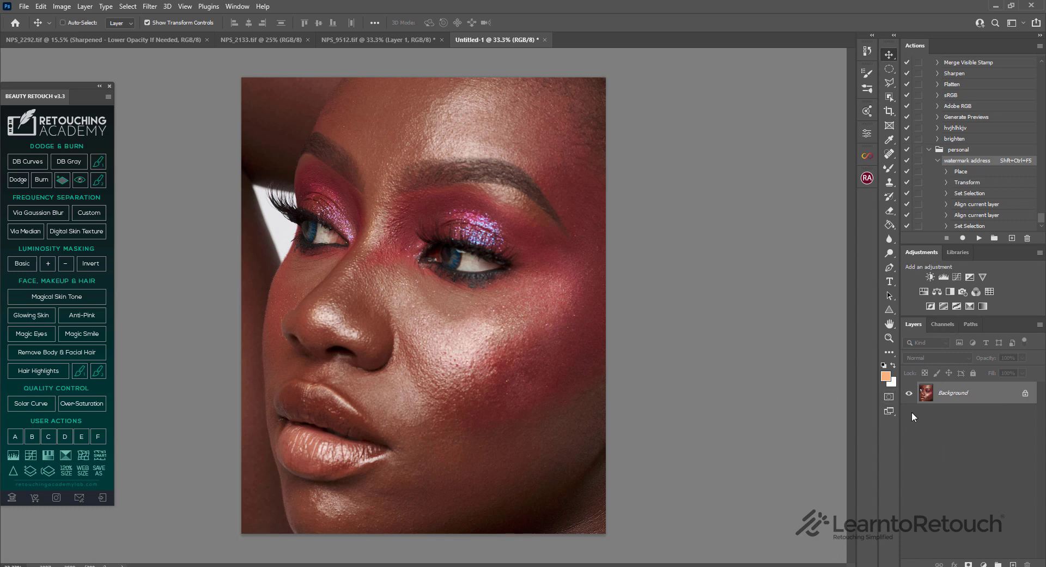
# Step: Review the adjustment layers in the layer stack of NPS_9512.tif and return to the new document
pyautogui.click(376, 39)
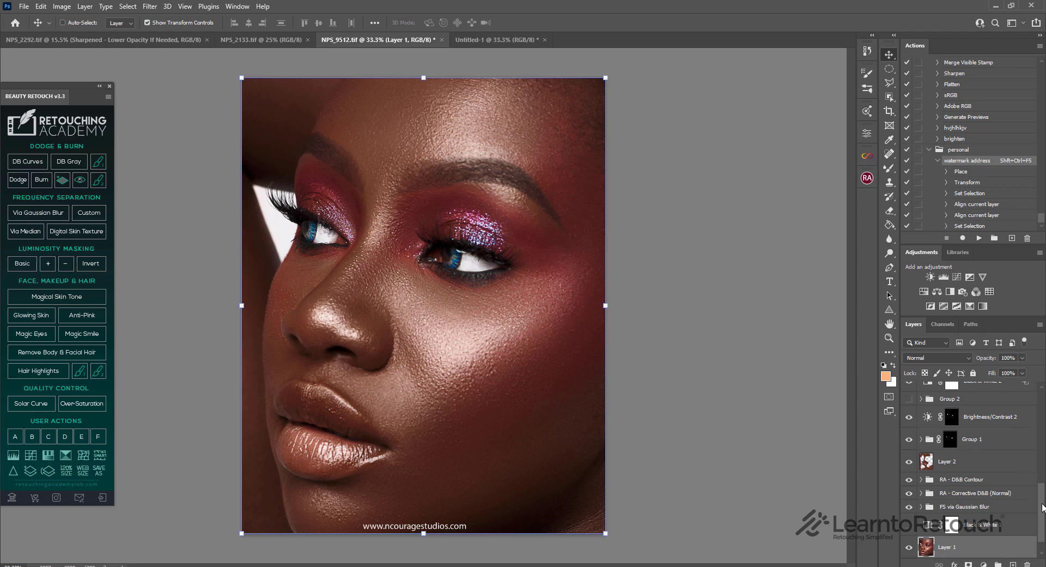
pyautogui.moveTo(1042, 507); pyautogui.dragTo(1039, 411)
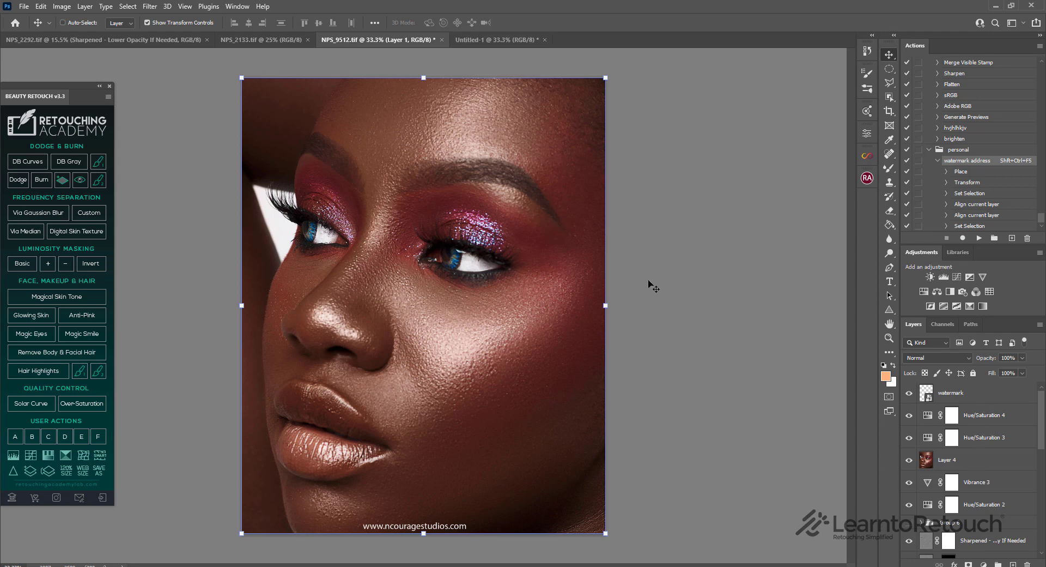
pyautogui.scroll(-6, 970, 469)
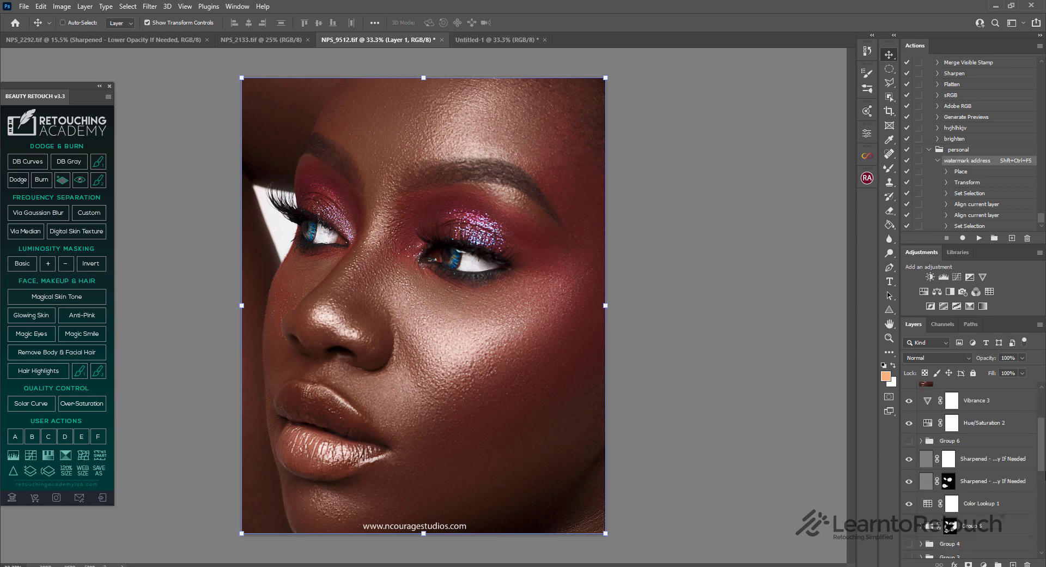
pyautogui.scroll(6, 975, 463)
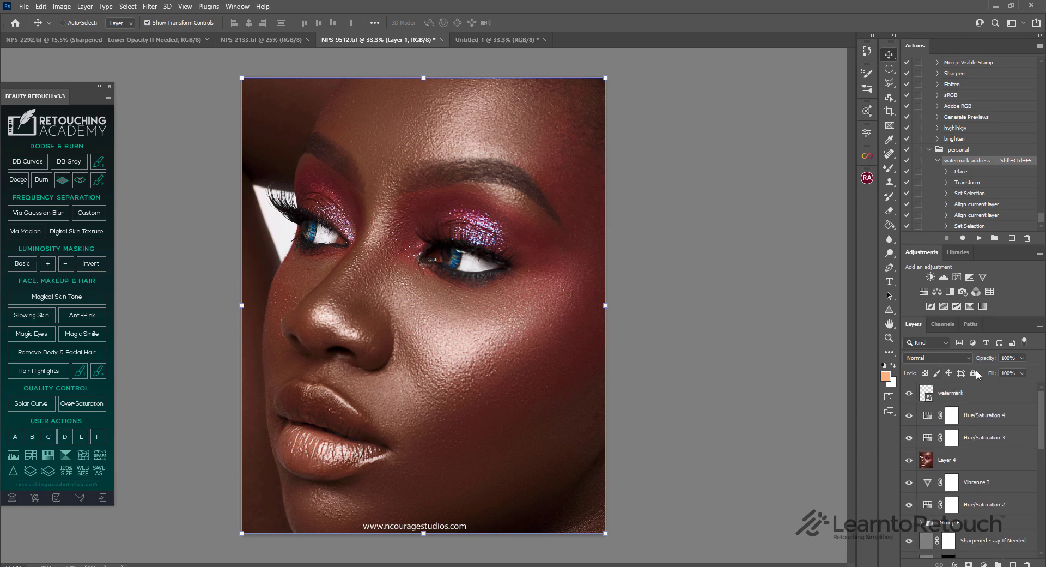
pyautogui.click(499, 41)
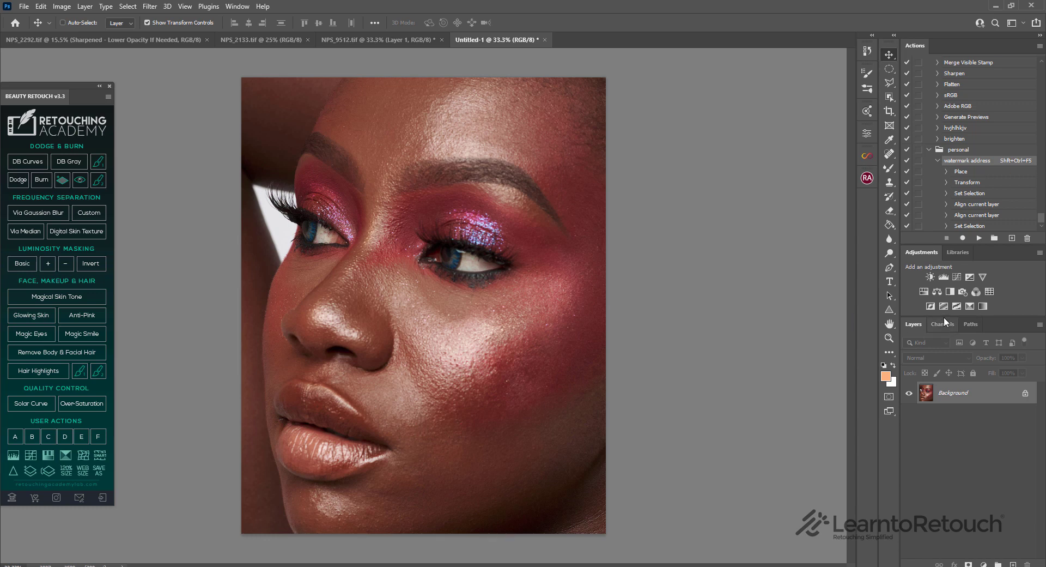
pyautogui.click(923, 291)
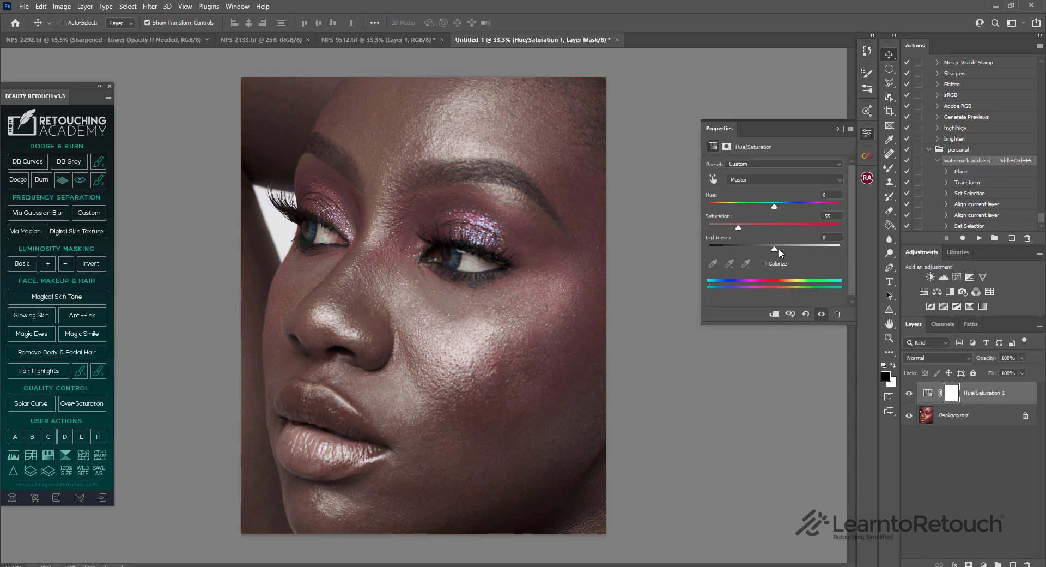
pyautogui.moveTo(779, 248); pyautogui.dragTo(804, 248)
pyautogui.moveTo(739, 228); pyautogui.dragTo(775, 228)
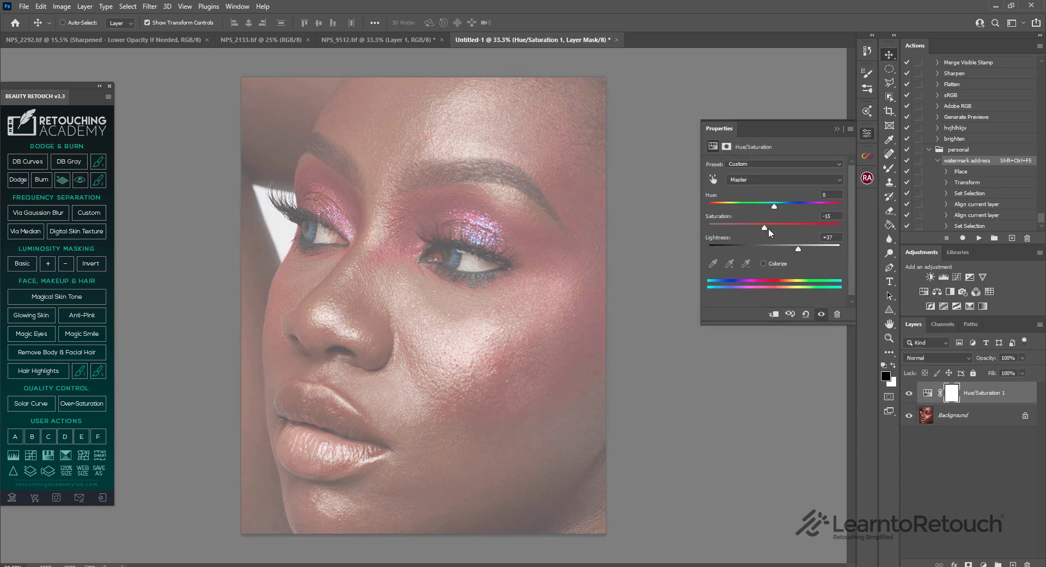
pyautogui.click(806, 314)
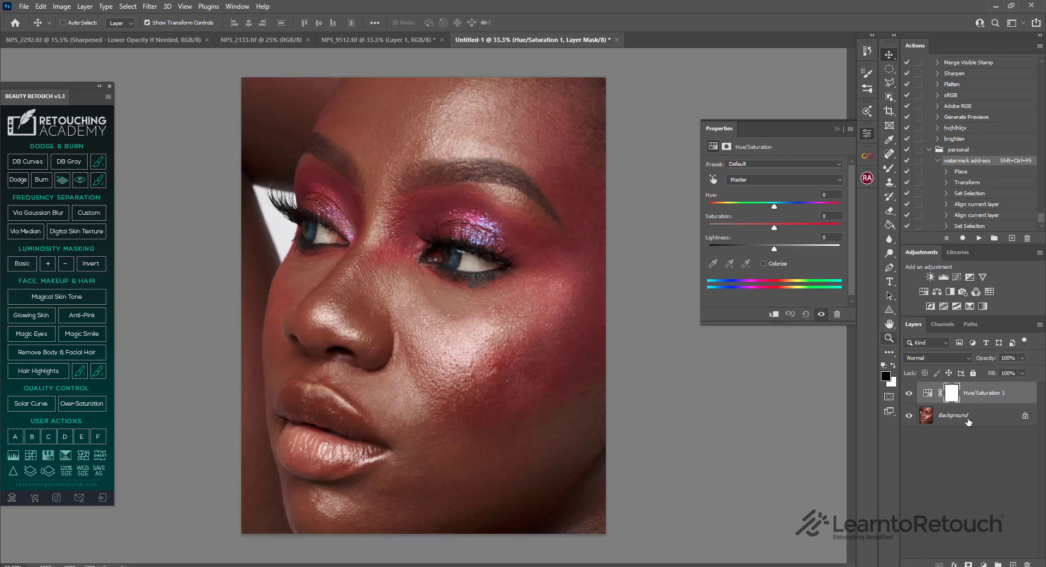
pyautogui.moveTo(1013, 393); pyautogui.dragTo(1027, 564)
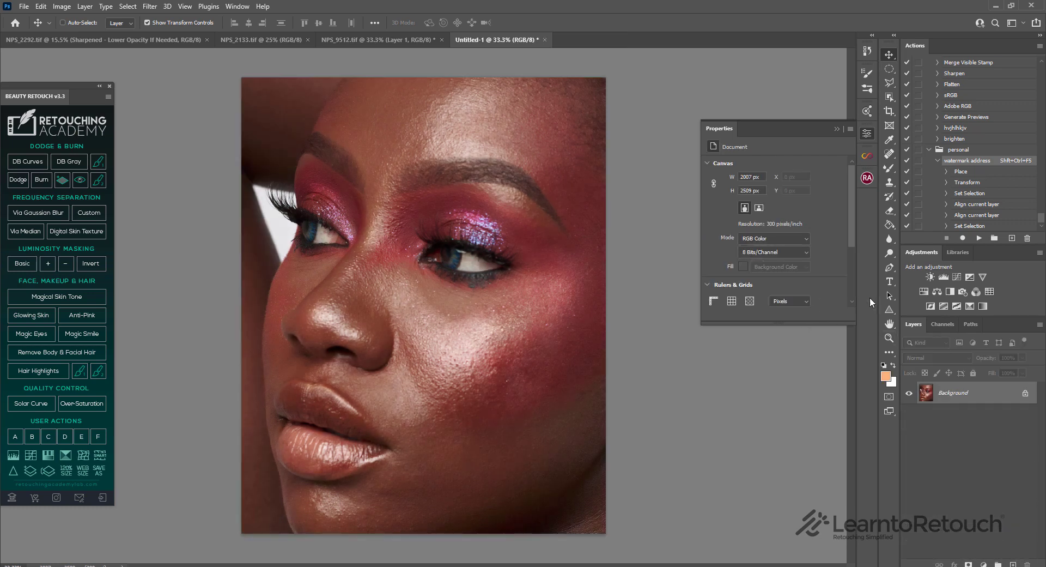
# Step: Add a Hue/Saturation adjustment layer with the Reds at Saturation +25 and Lightness -39
pyautogui.click(924, 291)
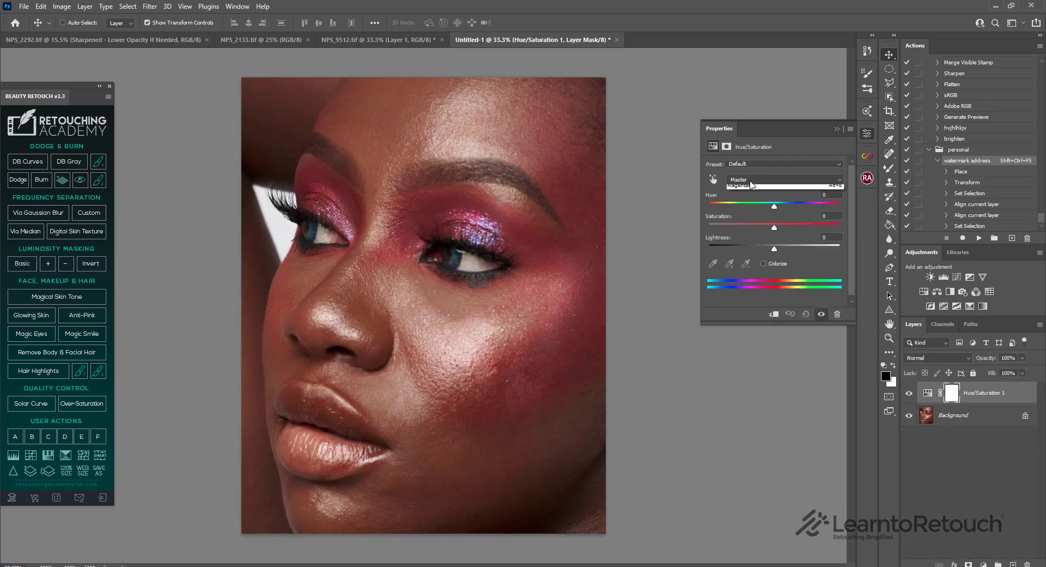
pyautogui.click(785, 180)
pyautogui.click(748, 197)
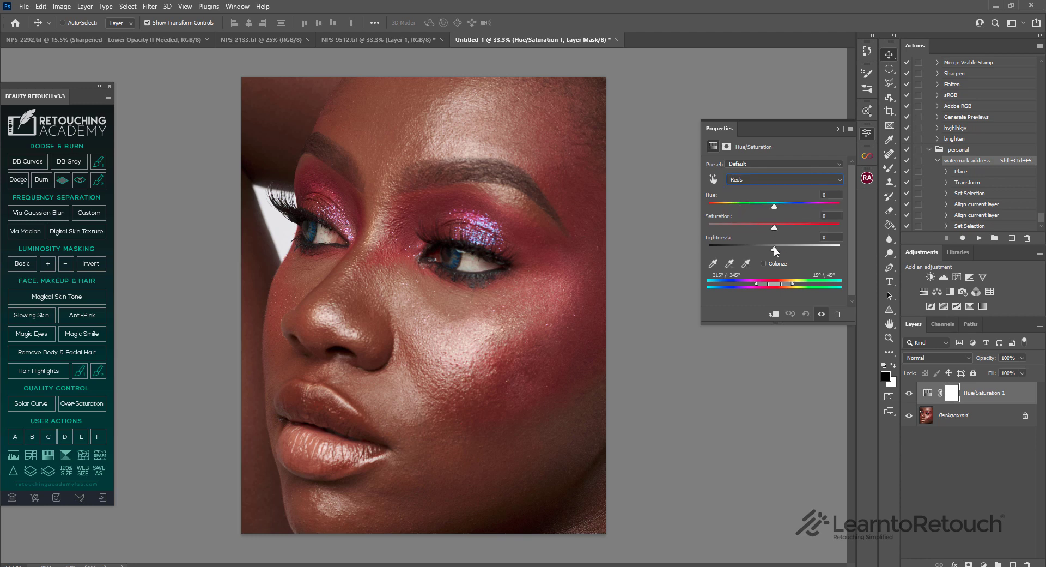
pyautogui.moveTo(774, 250); pyautogui.dragTo(747, 250)
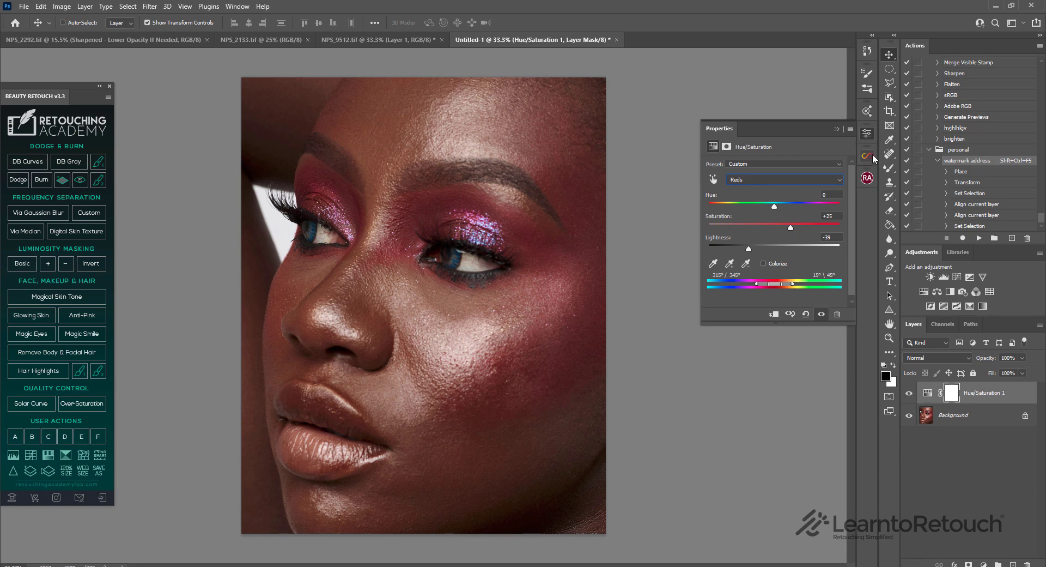
# Step: Add a Selective Color adjustment layer using the "skin" preset and collapse its properties
pyautogui.click(970, 306)
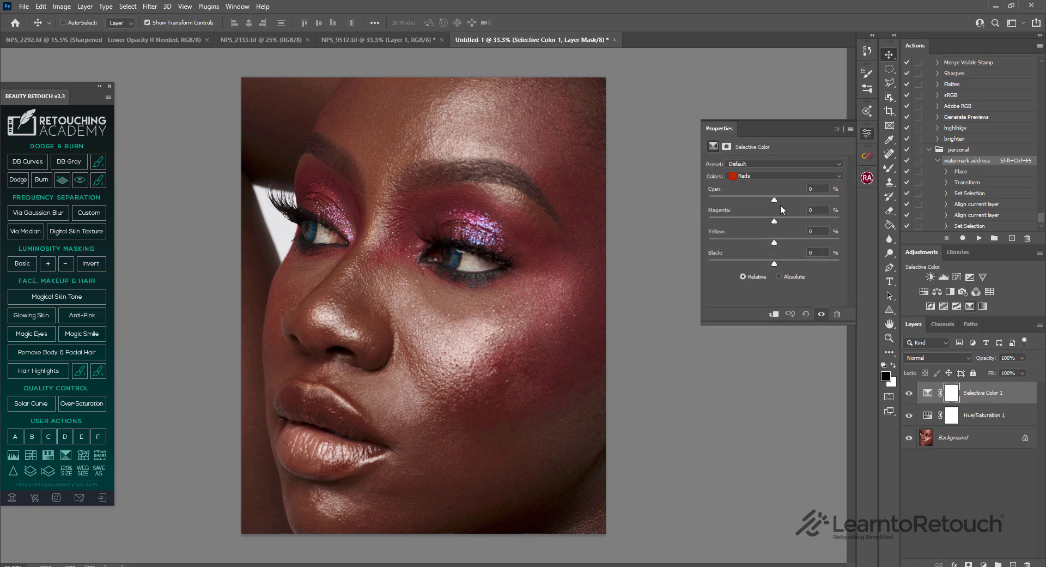
pyautogui.click(771, 178)
pyautogui.click(773, 164)
pyautogui.click(773, 165)
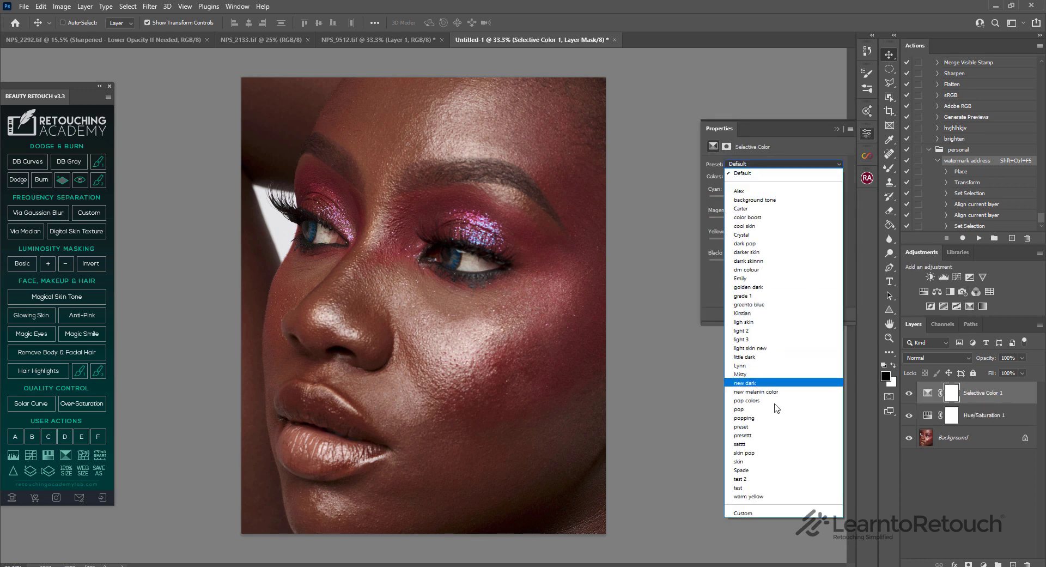
pyautogui.click(742, 460)
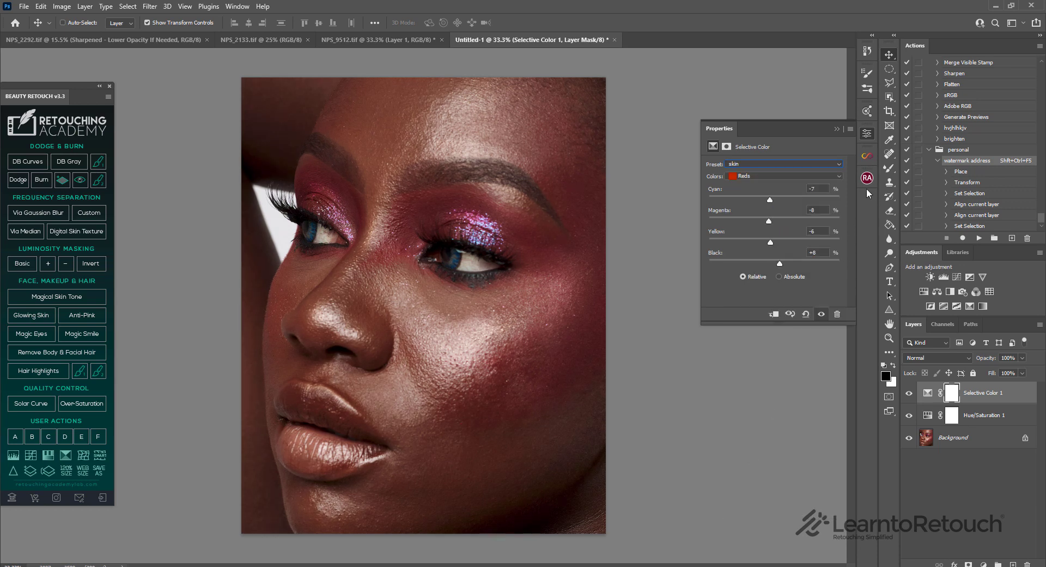
pyautogui.click(865, 133)
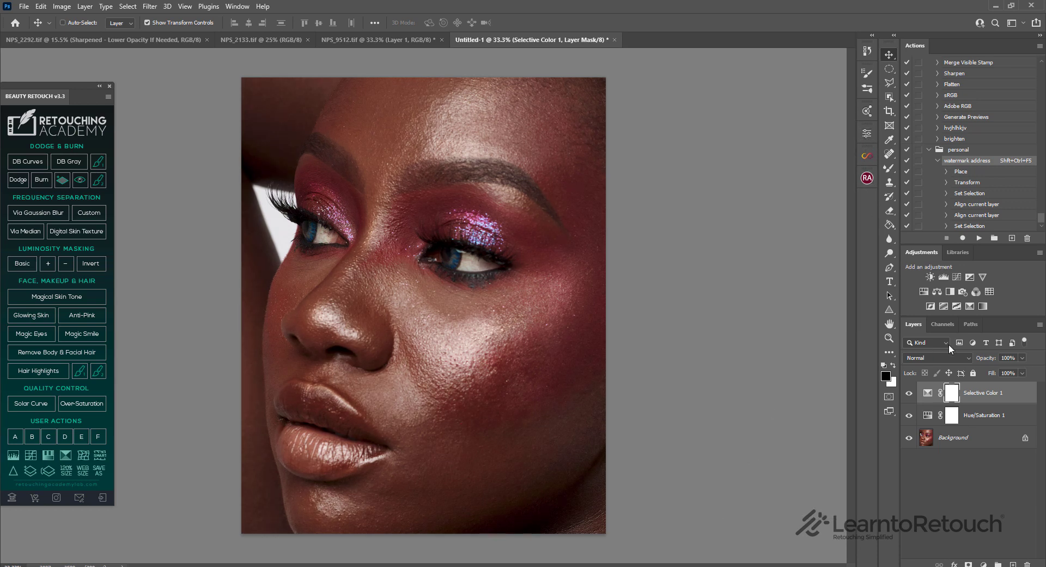
# Step: Add a Color Lookup adjustment layer using Ncourage Lut (11).CUBE and lower its opacity to 41%
pyautogui.click(990, 292)
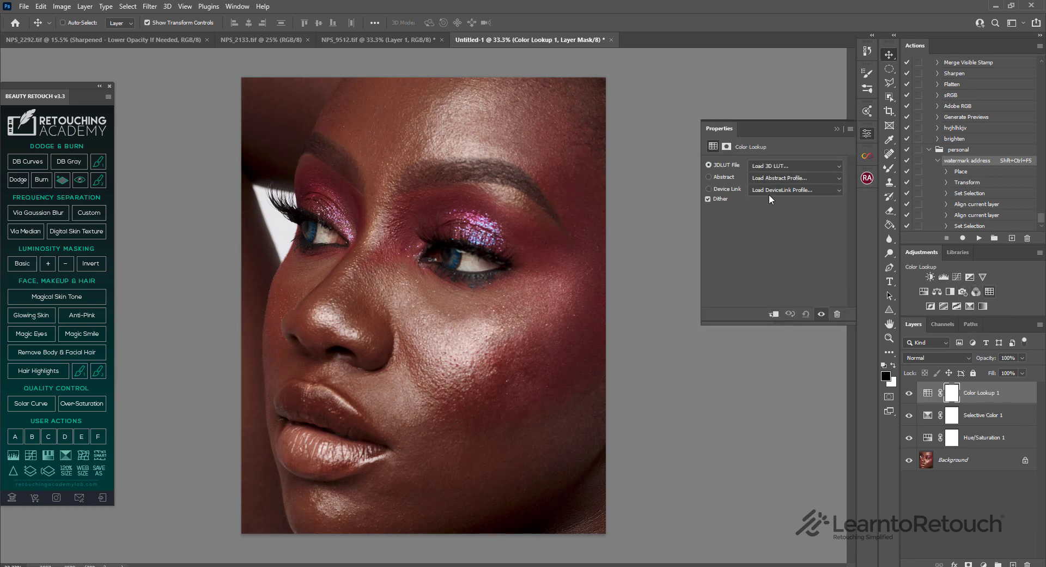
pyautogui.click(780, 168)
pyautogui.moveTo(904, 144); pyautogui.dragTo(906, 470)
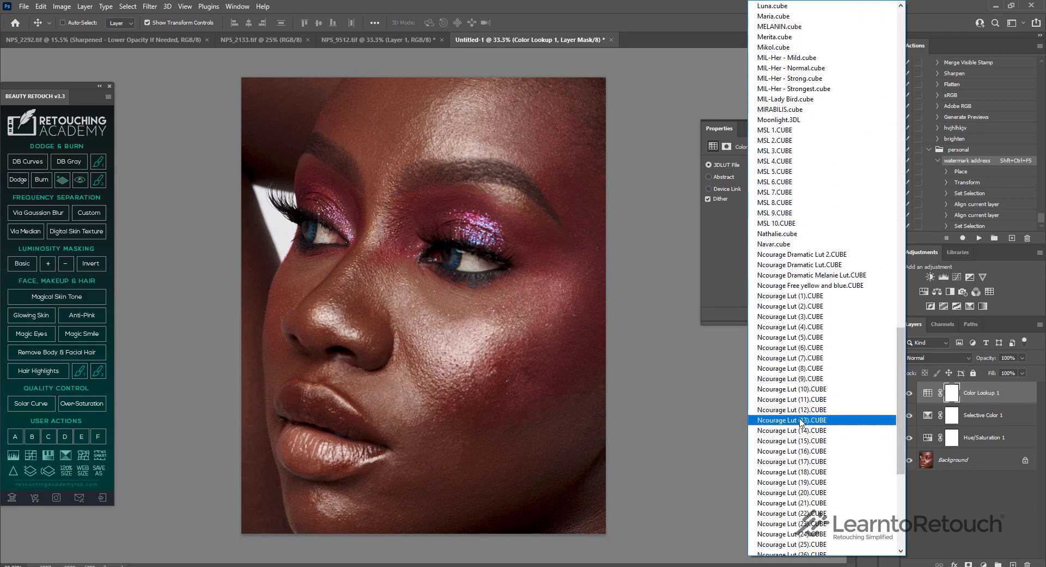
pyautogui.click(802, 401)
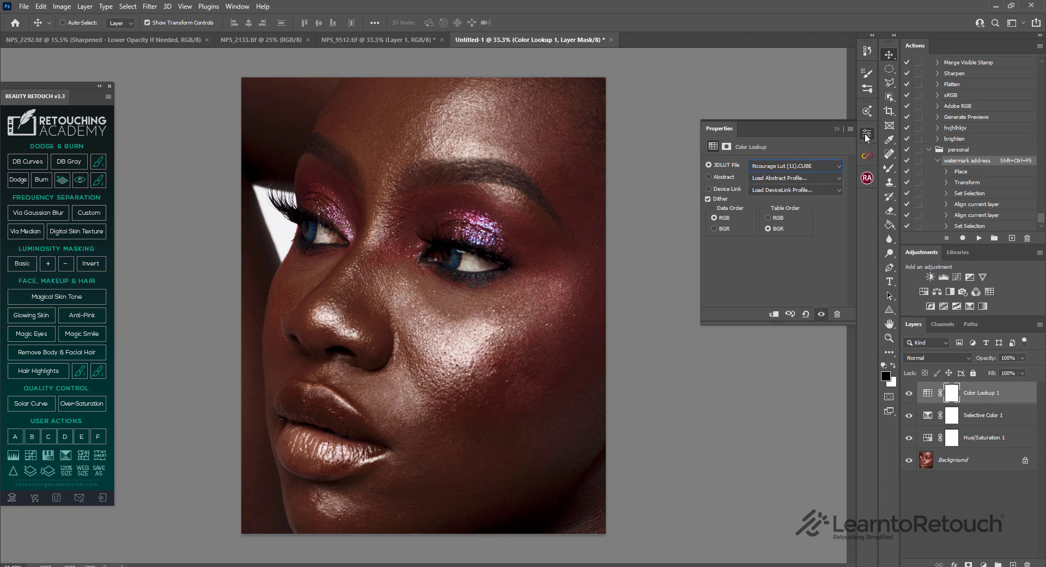
pyautogui.click(864, 133)
pyautogui.moveTo(1022, 358); pyautogui.dragTo(993, 372)
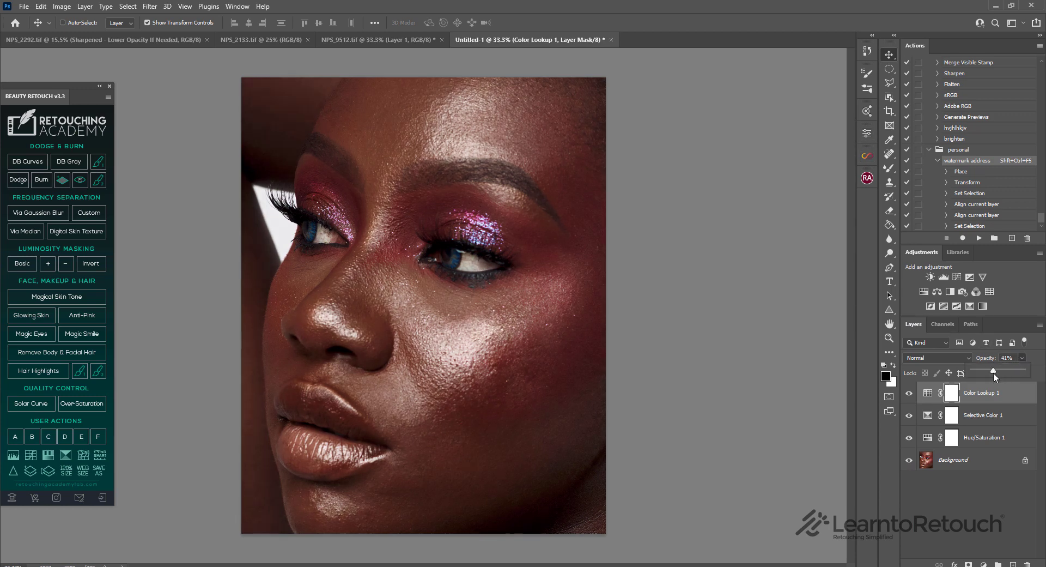
# Step: Add a Hue/Saturation adjustment layer at Saturation -6 and a Vibrance adjustment layer at Vibrance +28
pyautogui.click(937, 292)
pyautogui.moveTo(766, 229); pyautogui.dragTo(770, 225)
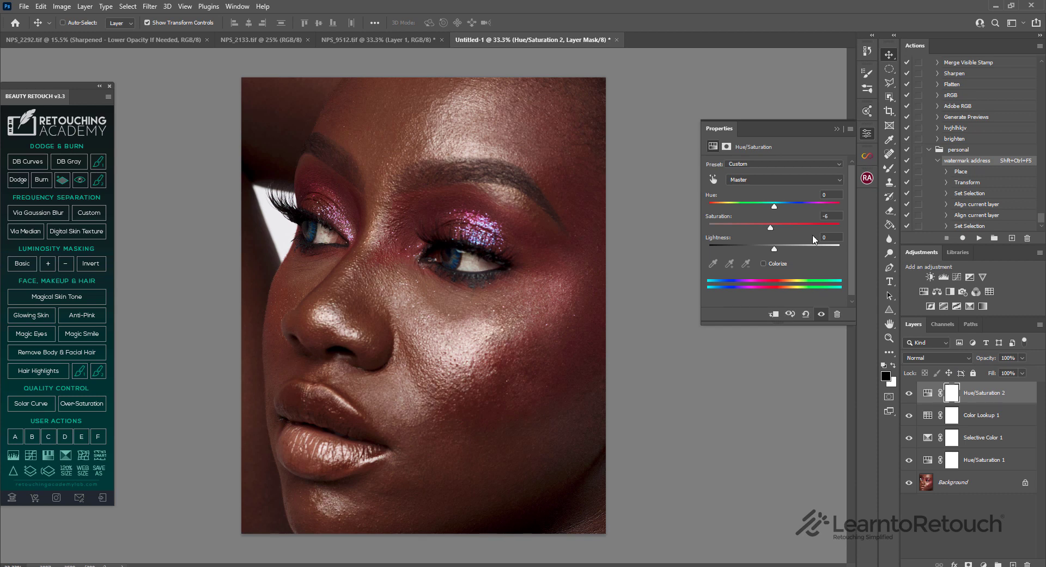
pyautogui.click(983, 277)
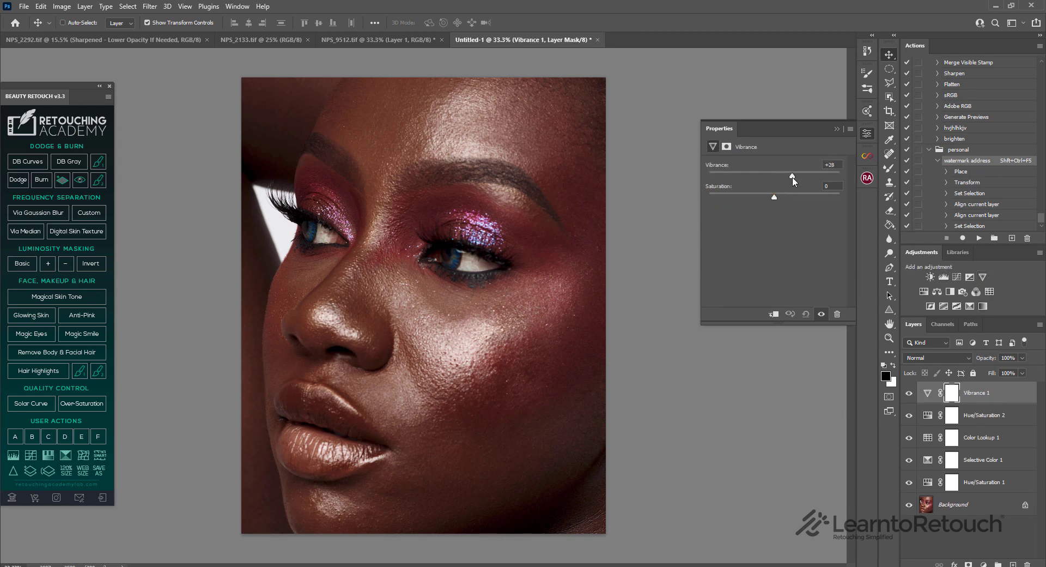
pyautogui.click(869, 135)
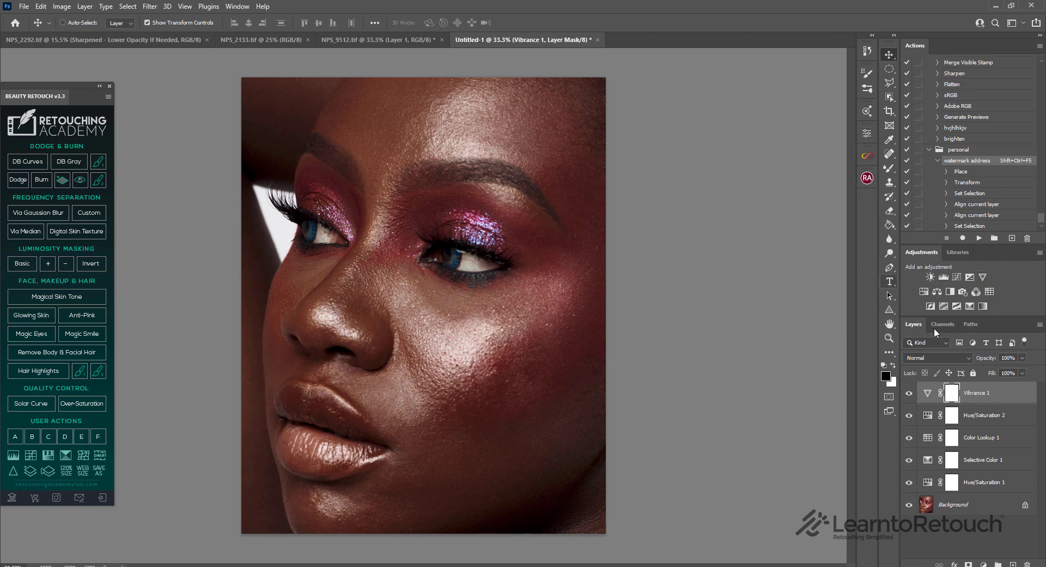
# Step: Group all five adjustment layers above the Background and compare the portrait with and without the group
pyautogui.keyDown('shift'); pyautogui.click(989, 494); pyautogui.keyUp('shift')
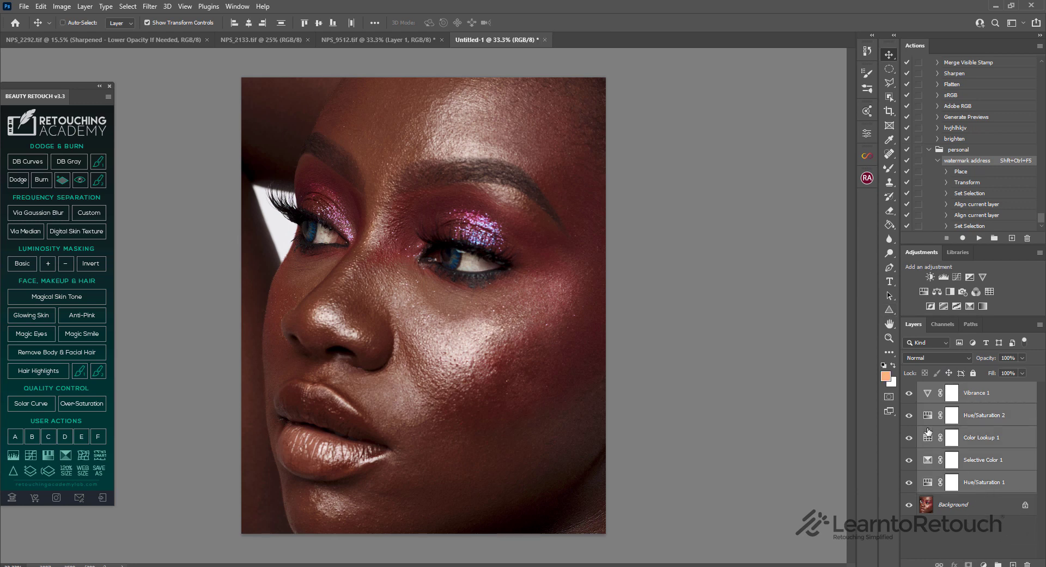
pyautogui.press('ctrl')
pyautogui.hotkey('ctrl', 'g')
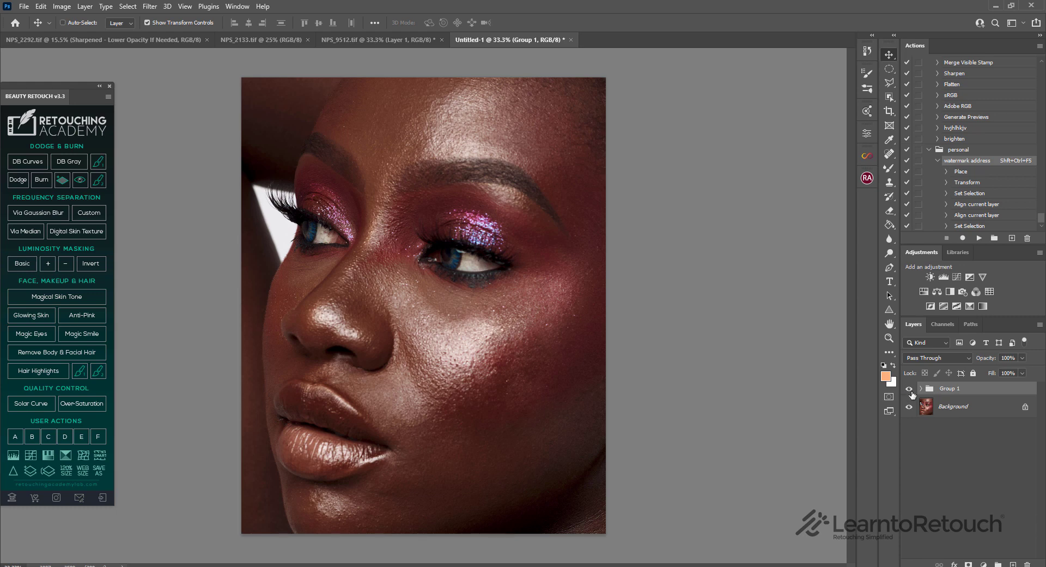
pyautogui.click(909, 389)
pyautogui.click(909, 389)
# Step: Add a Photo Filter adjustment layer with the Blue filter at a low density inside Group 1, and compare the image with and without the group
pyautogui.click(921, 388)
pyautogui.click(958, 414)
pyautogui.click(963, 294)
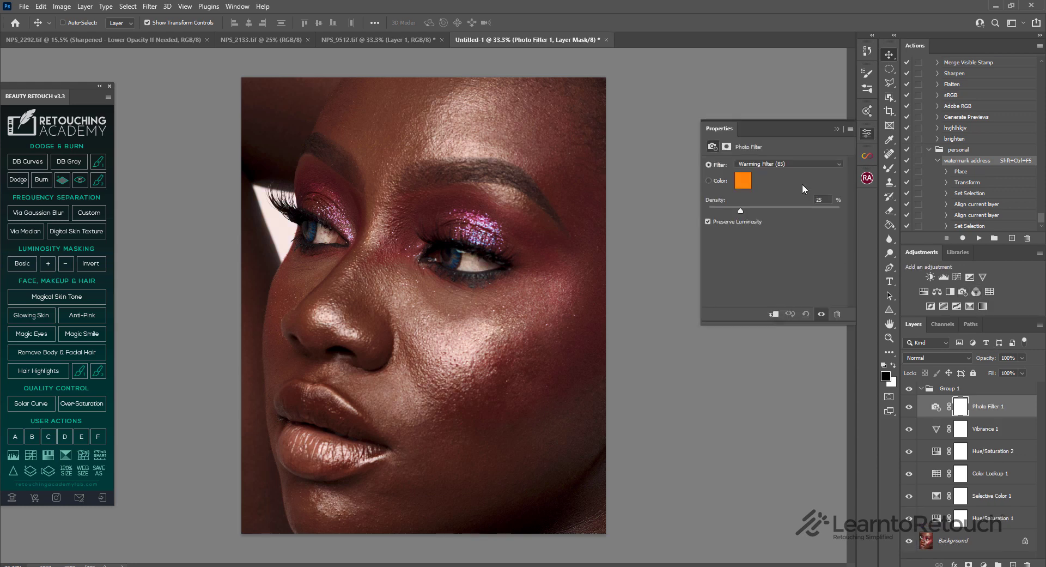
pyautogui.click(787, 163)
pyautogui.click(749, 269)
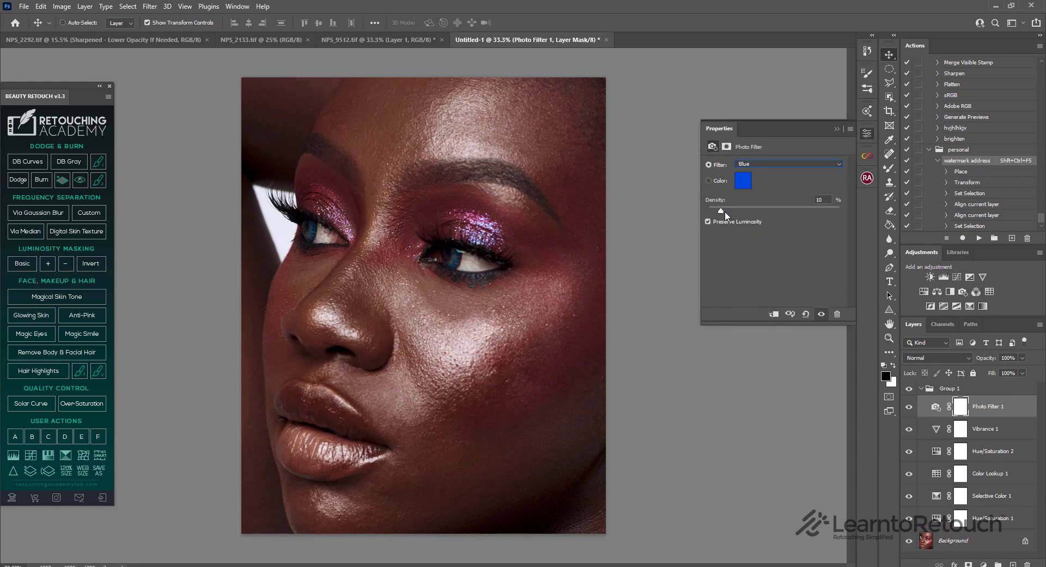
pyautogui.moveTo(721, 210); pyautogui.dragTo(726, 210)
pyautogui.click(865, 136)
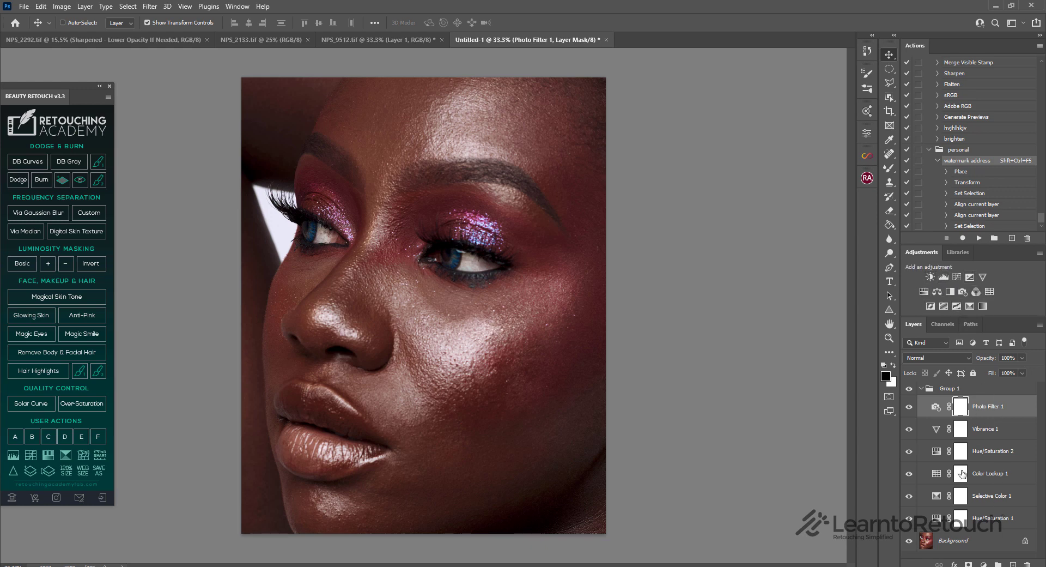
pyautogui.click(909, 389)
pyautogui.click(909, 388)
pyautogui.click(921, 390)
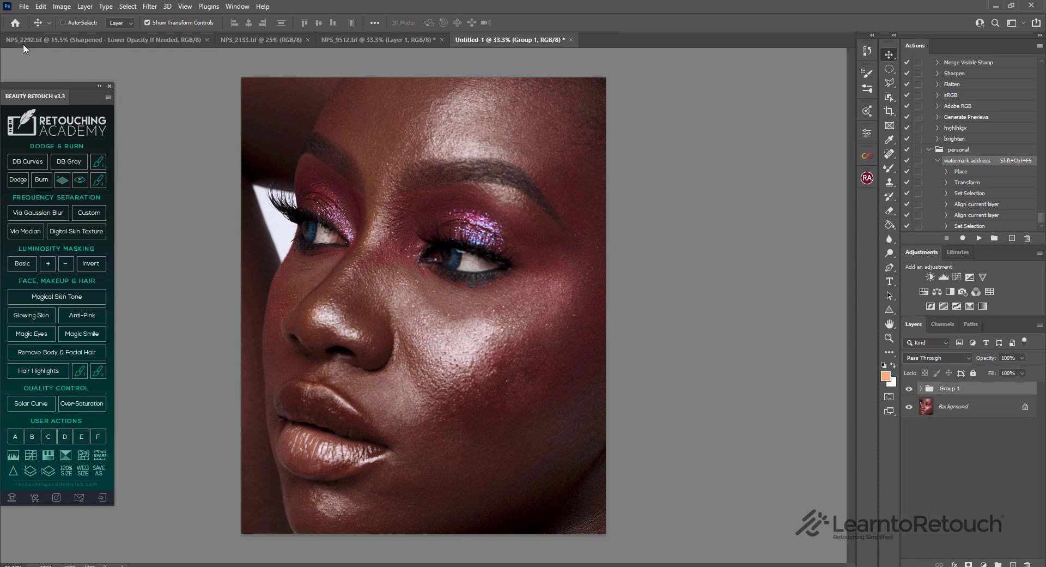
# Step: Export the grade as a CUBE color lookup table with the description "trial" into the VlcpVideoV1.0.1 folder in Documents
pyautogui.click(24, 7)
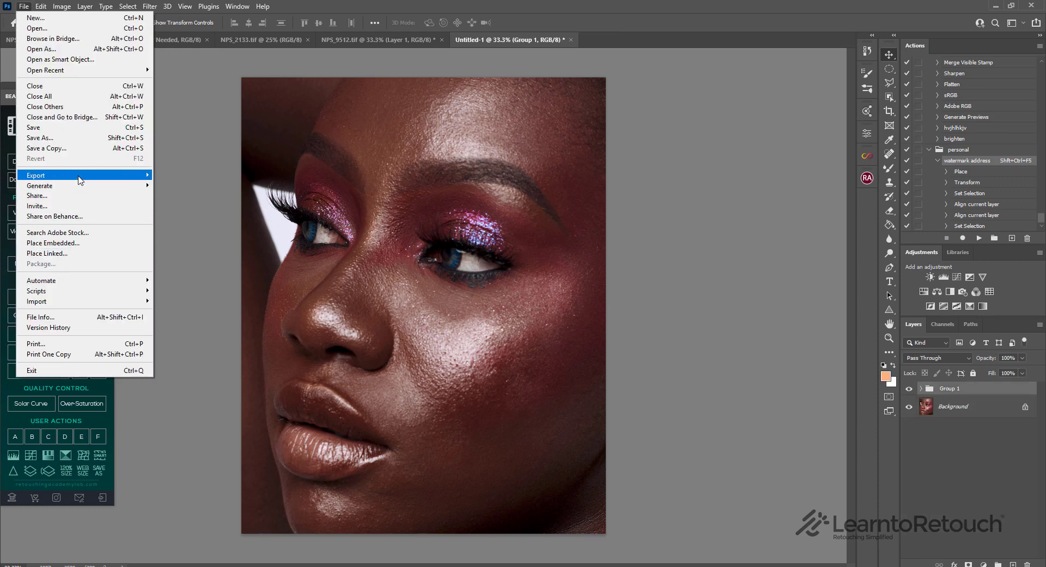
pyautogui.moveTo(91, 177)
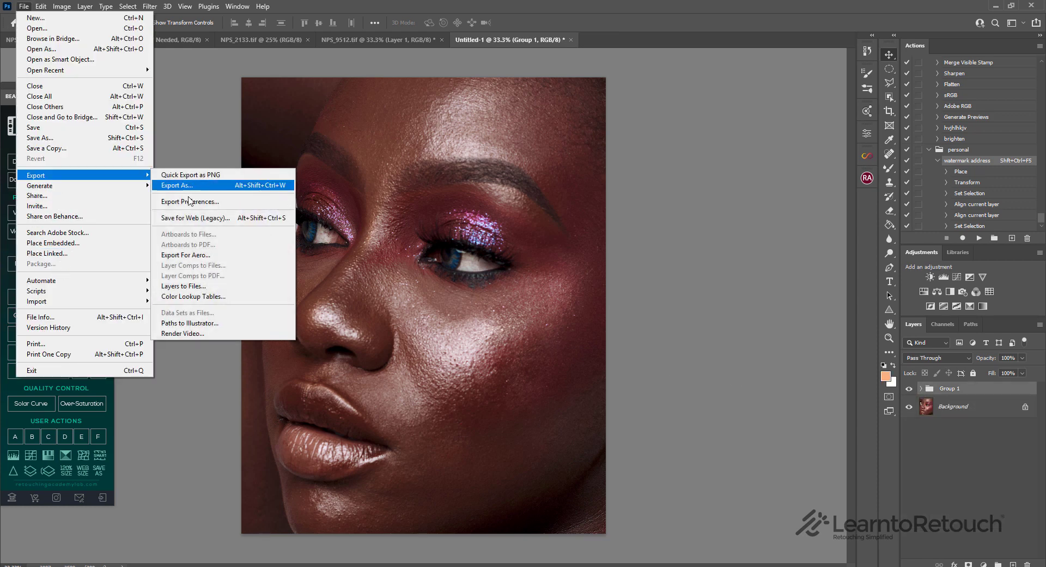
pyautogui.click(205, 296)
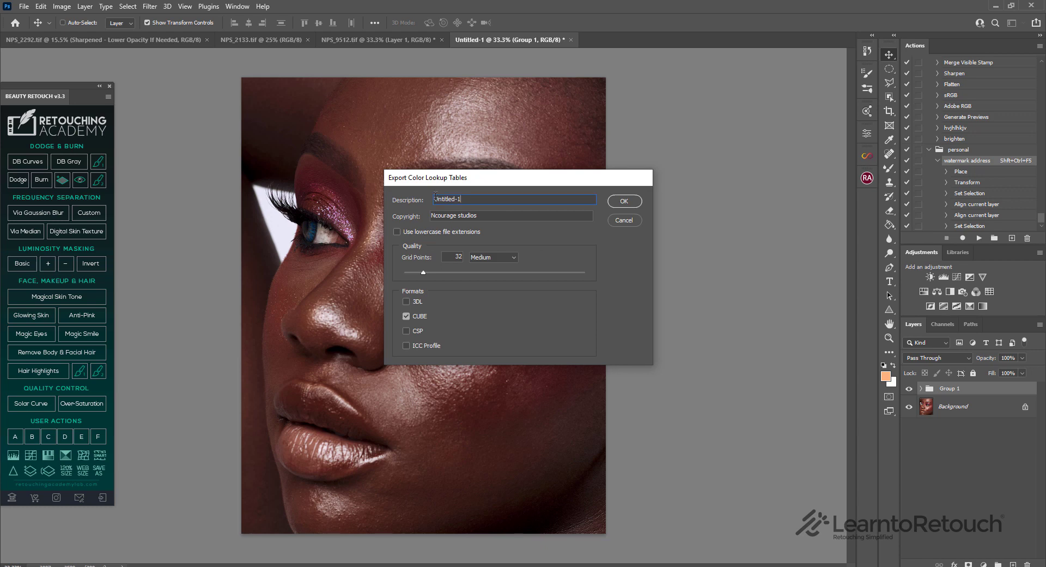
pyautogui.write('trial')
pyautogui.click(626, 201)
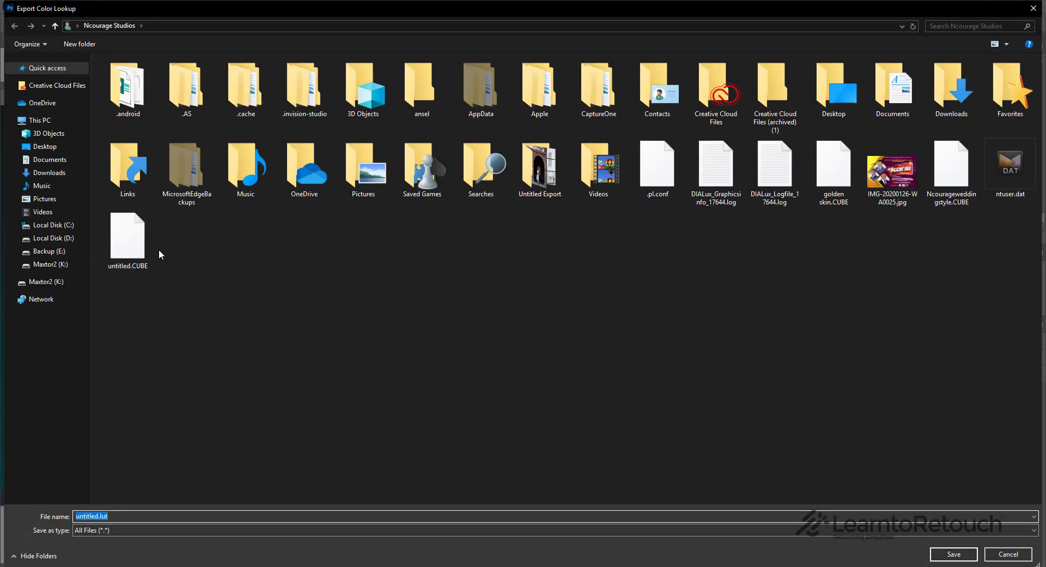
pyautogui.click(66, 161)
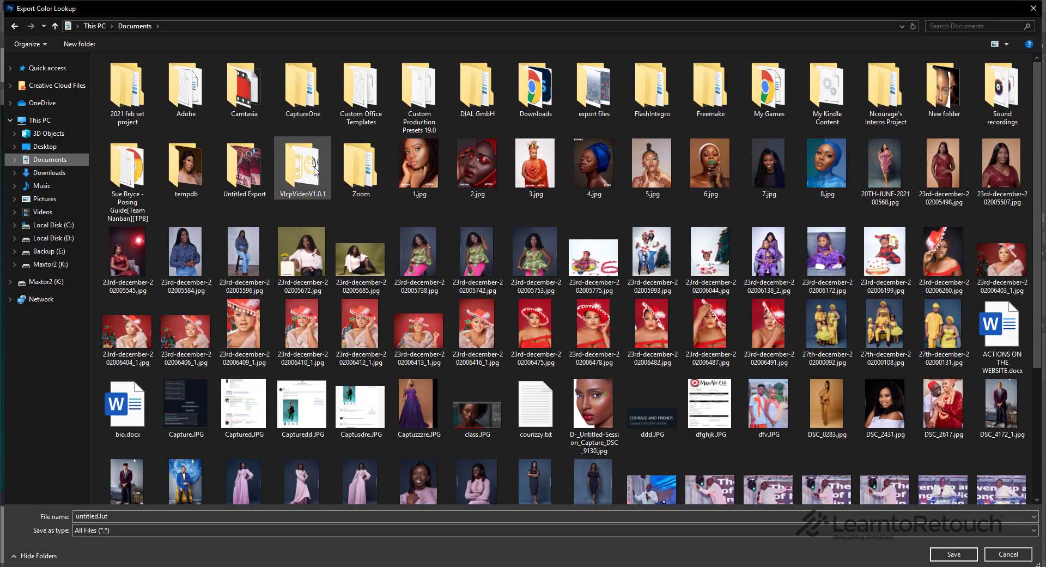
pyautogui.doubleClick(325, 186)
pyautogui.click(947, 552)
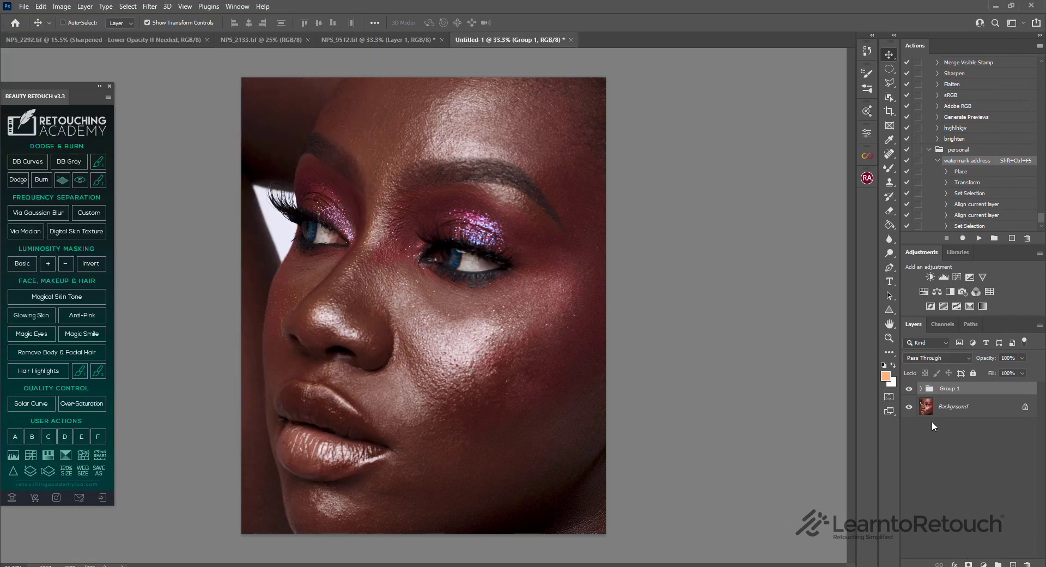
# Step: Hide Group 1 and add a Color Lookup adjustment layer that loads untitled.CUBE from the VlcpVideoV1.0.1 folder
pyautogui.click(909, 388)
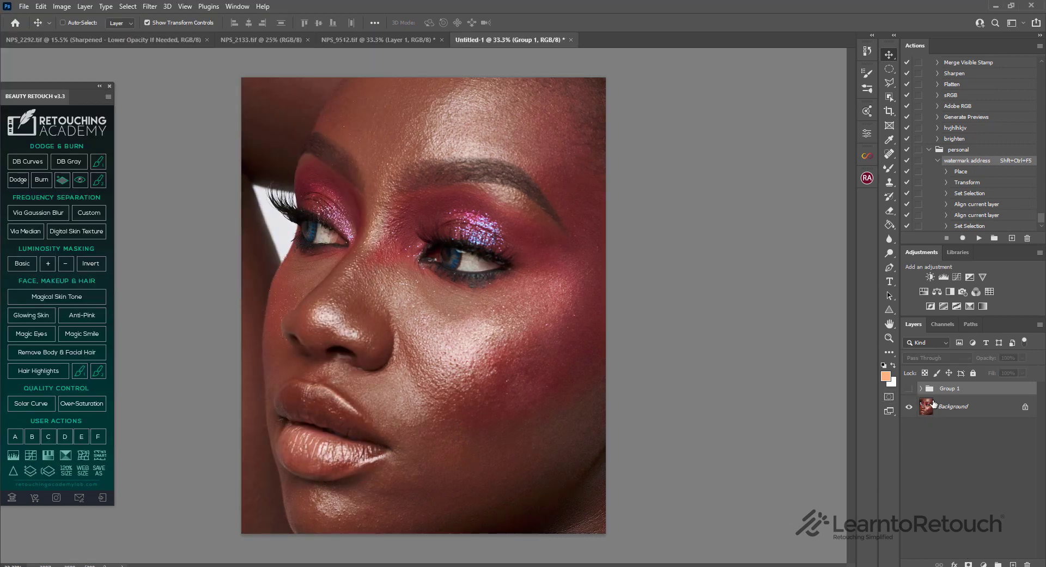
pyautogui.click(990, 291)
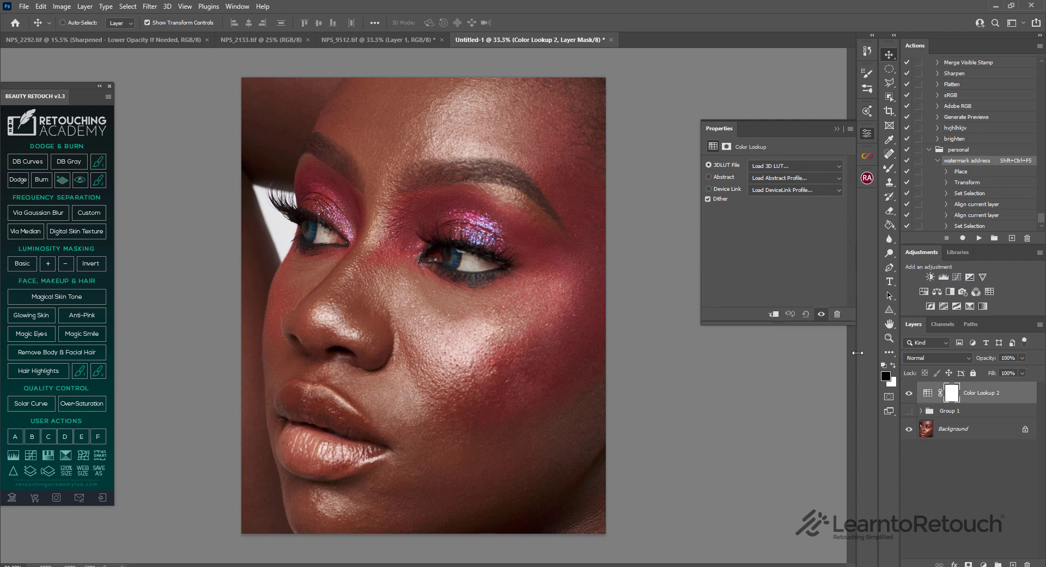
pyautogui.click(805, 166)
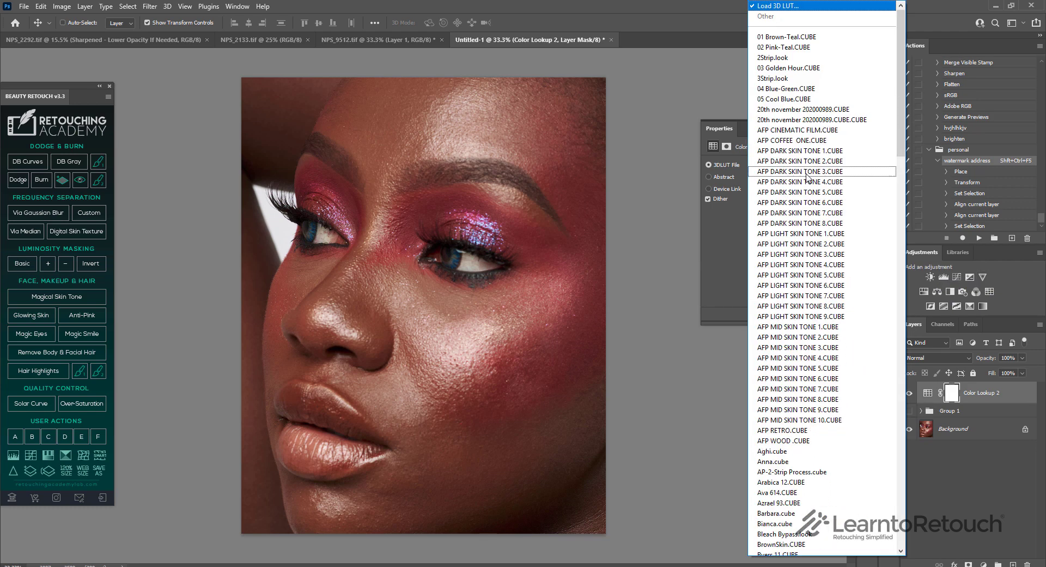
pyautogui.click(821, 6)
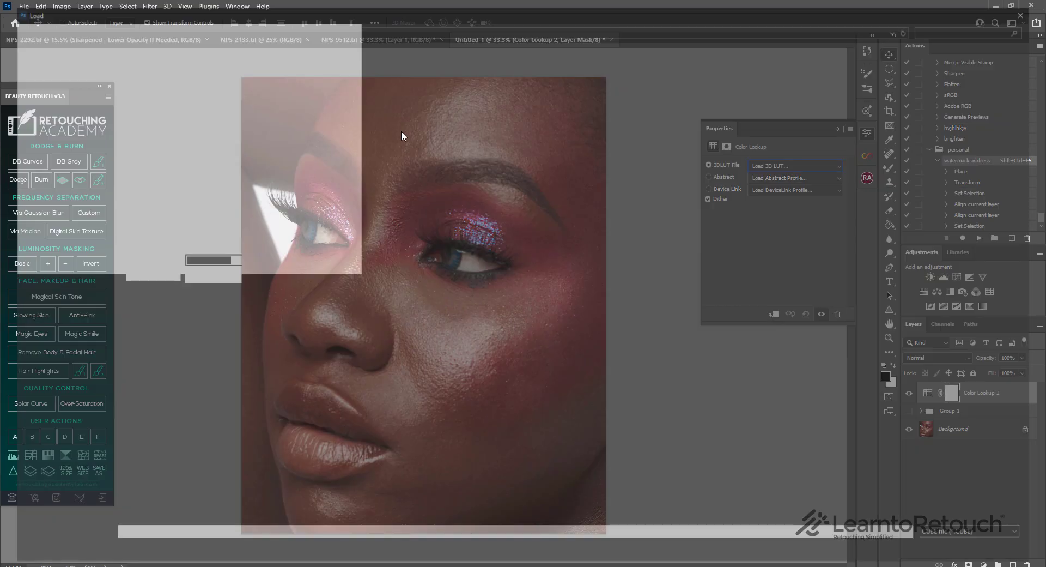
pyautogui.click(51, 158)
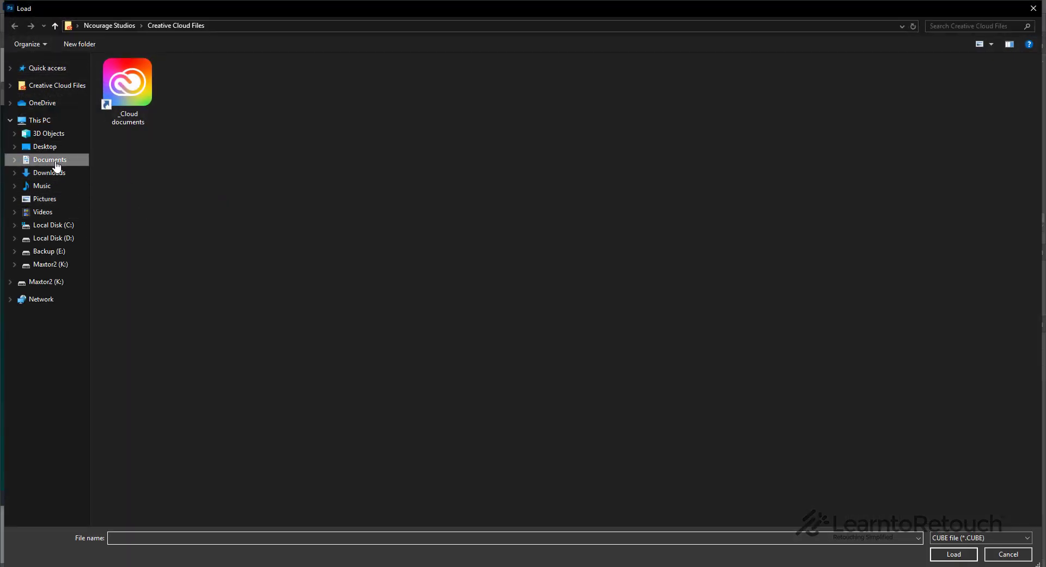
pyautogui.doubleClick(304, 174)
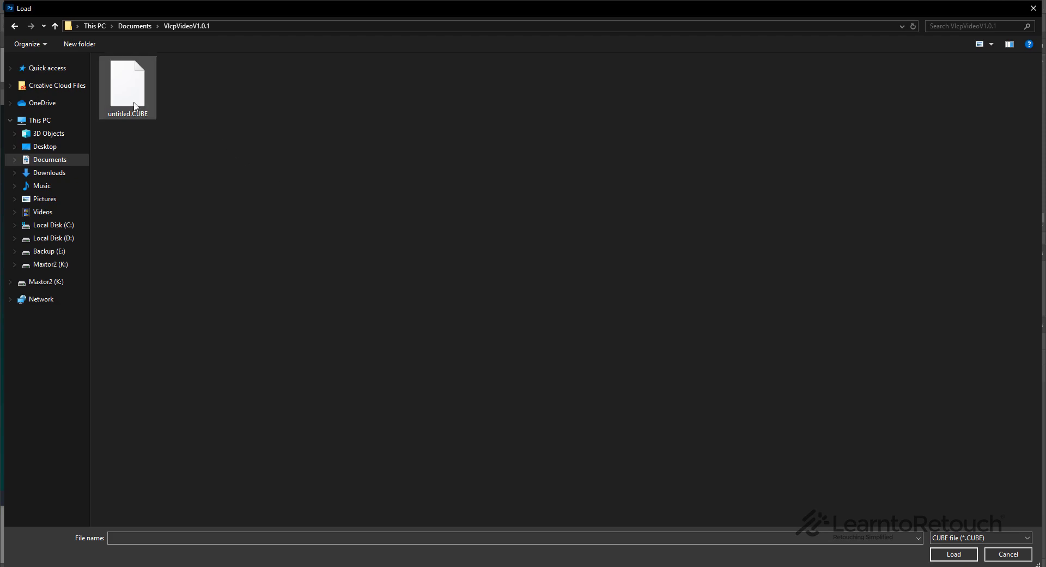
pyautogui.doubleClick(128, 84)
# Step: Compare the loaded Color Lookup 2 layer with the original Group 1 grade by alternating their visibility
pyautogui.click(909, 391)
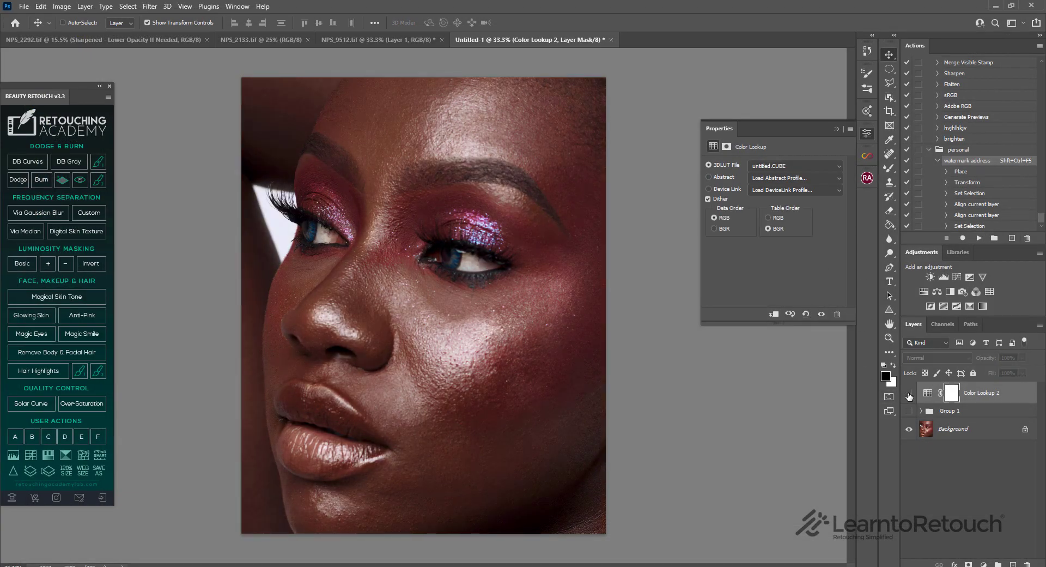
pyautogui.click(908, 391)
pyautogui.click(908, 392)
pyautogui.click(909, 392)
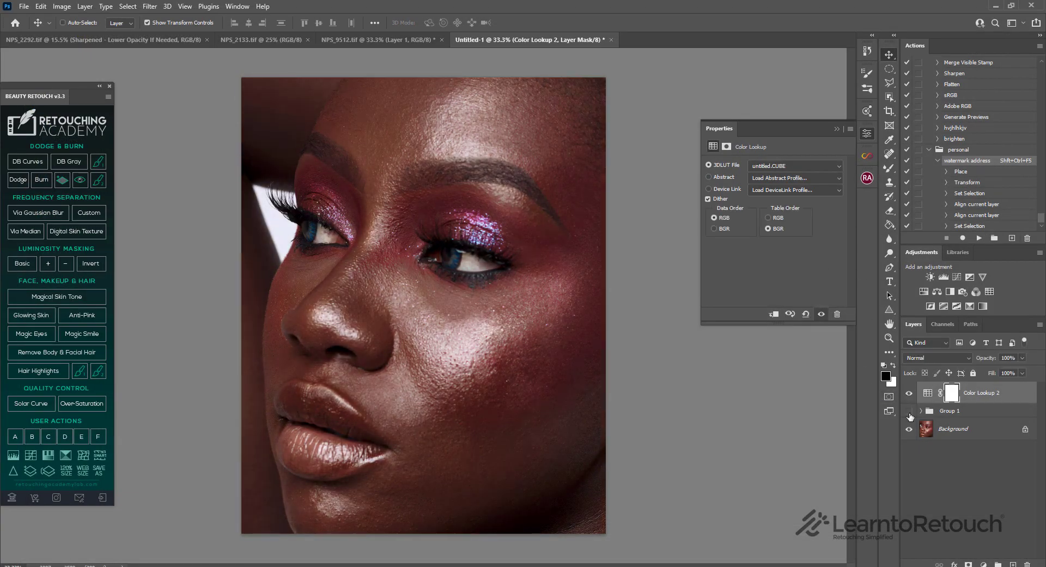
pyautogui.click(909, 392)
pyautogui.click(908, 392)
pyautogui.click(909, 392)
pyautogui.click(909, 411)
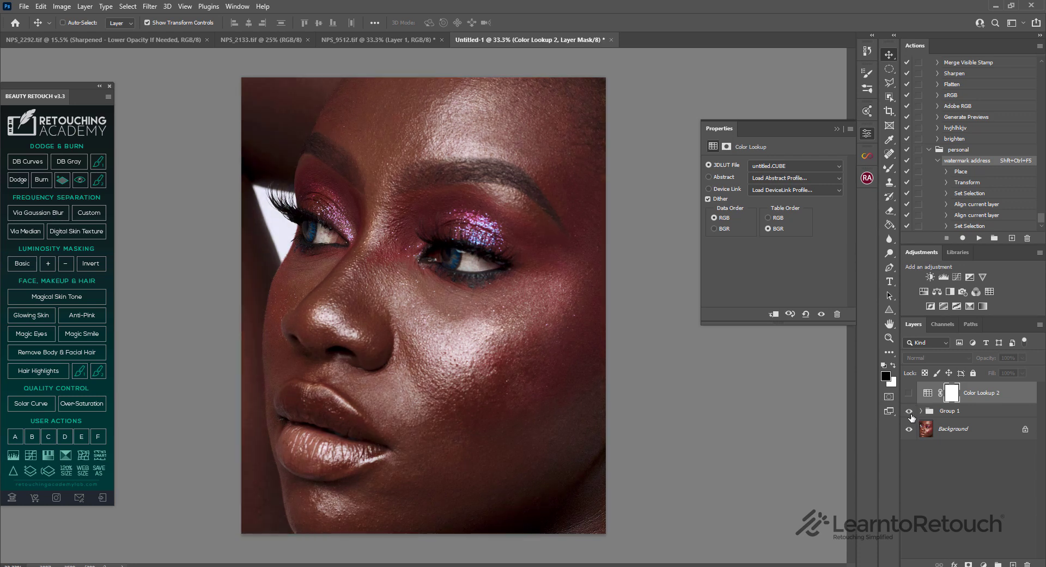
pyautogui.click(908, 411)
pyautogui.click(909, 411)
pyautogui.click(910, 393)
pyautogui.click(909, 411)
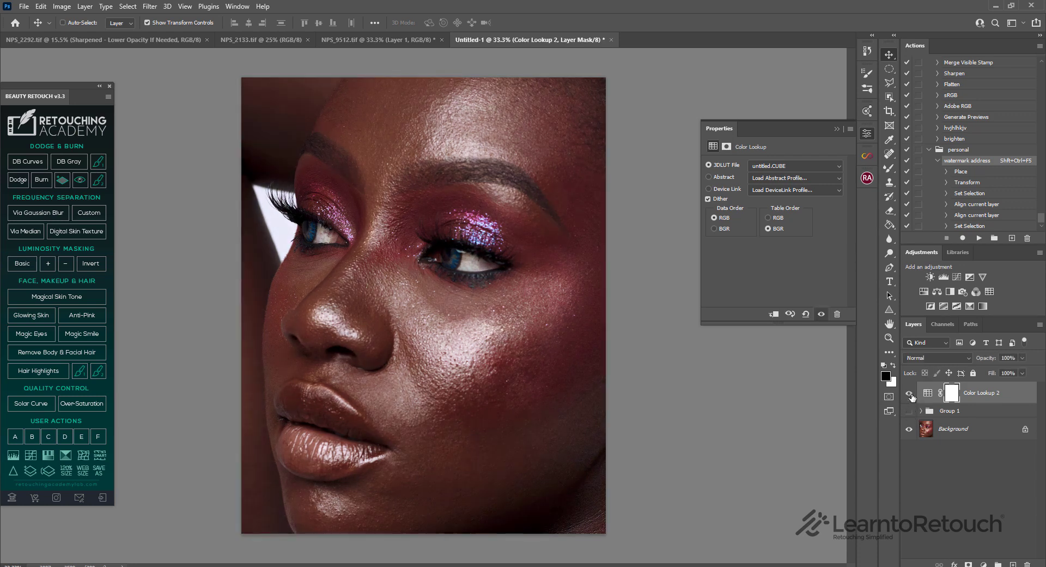
pyautogui.click(910, 393)
pyautogui.click(910, 393)
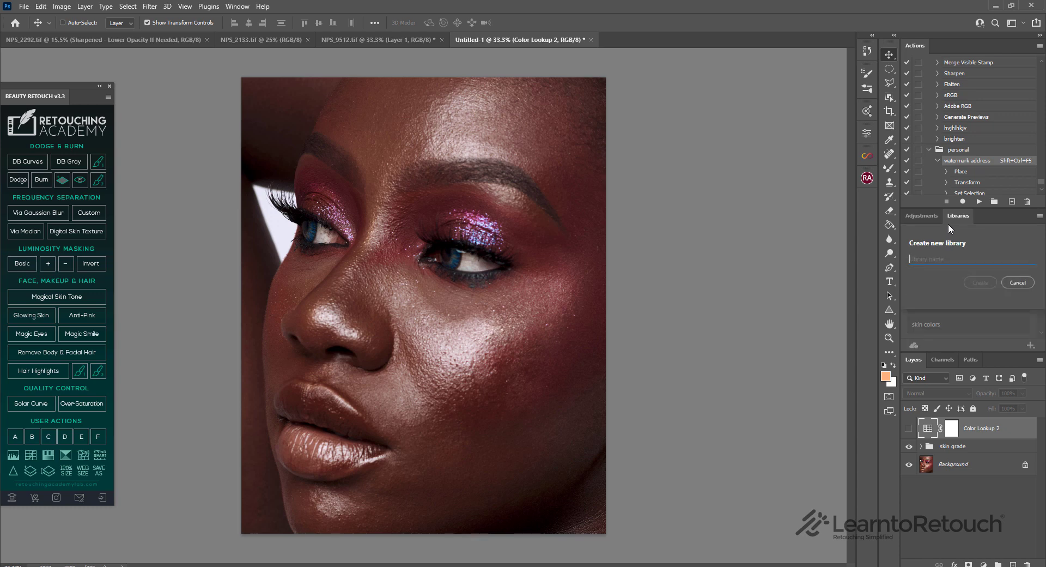
# Step: Create a library named "colorgrade" and add the skin grade group to it
pyautogui.write('colorgrade')
pyautogui.press('Return')
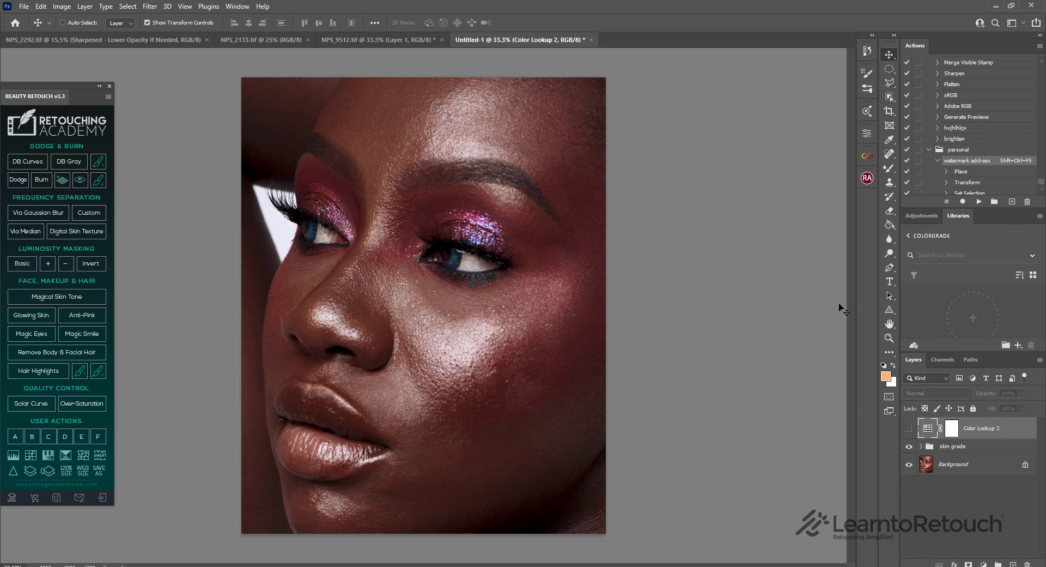
pyautogui.click(959, 448)
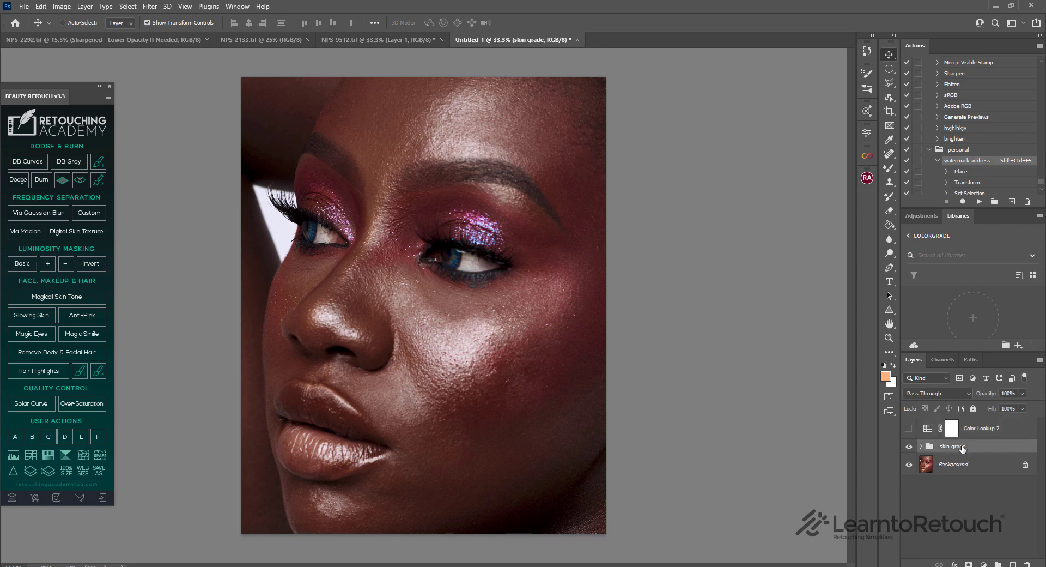
pyautogui.click(908, 446)
pyautogui.click(909, 446)
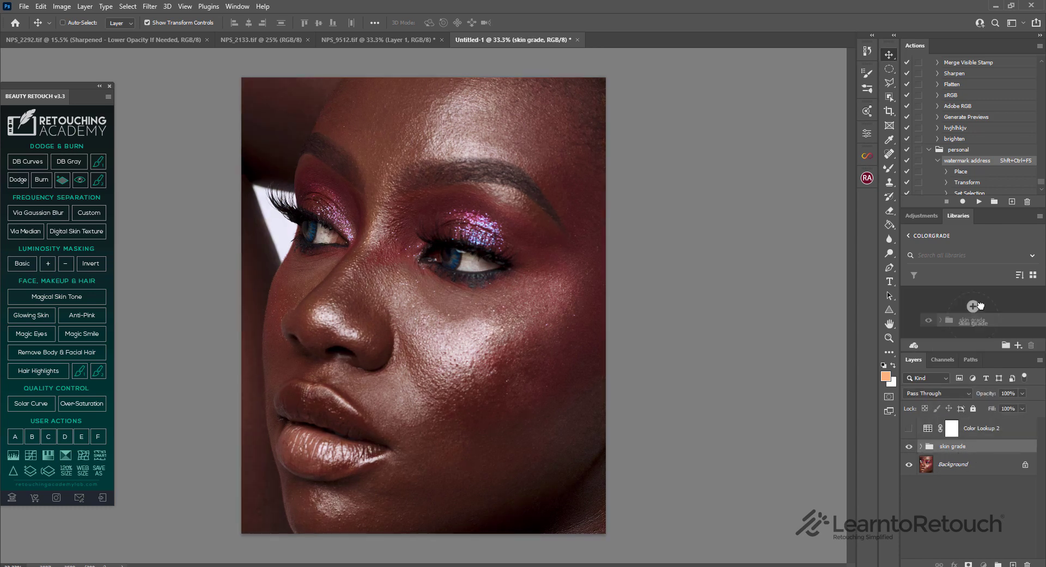
pyautogui.moveTo(978, 306); pyautogui.dragTo(973, 314)
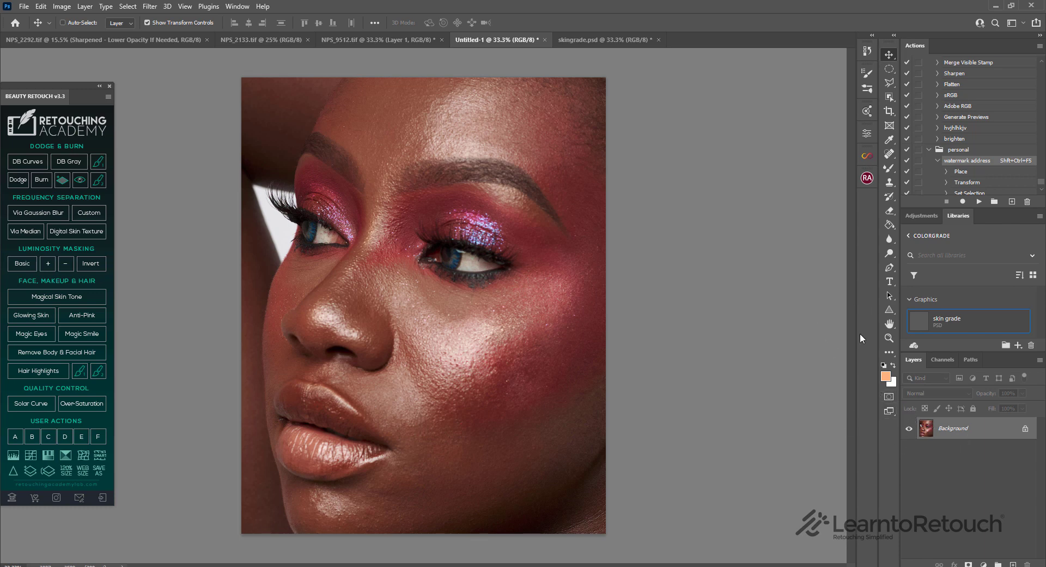
# Step: Place the skin grade graphic from the colorgrade library above the Background of Untitled-1 and open its contents
pyautogui.moveTo(967, 342); pyautogui.dragTo(962, 430)
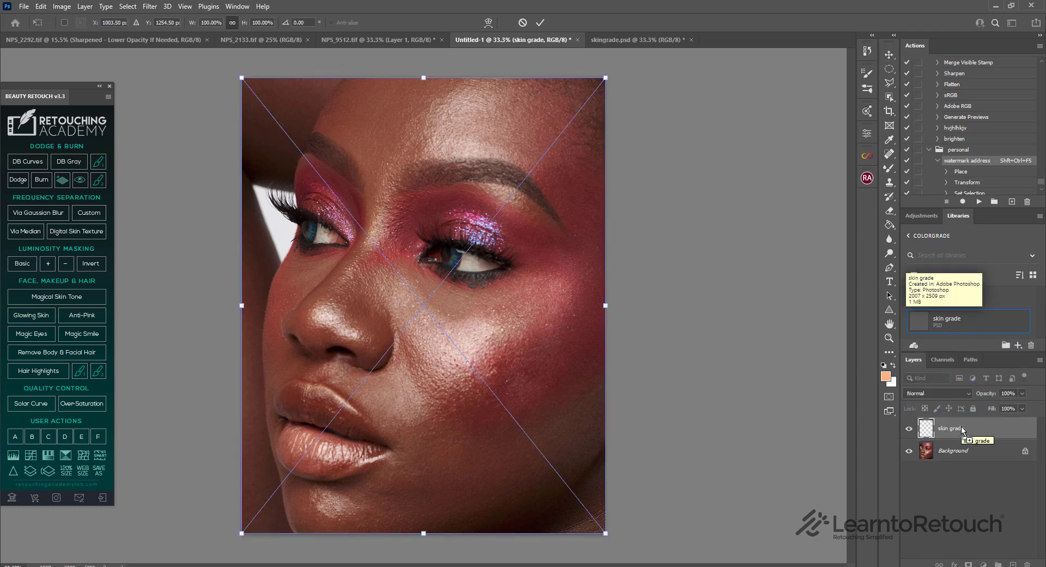
pyautogui.click(541, 23)
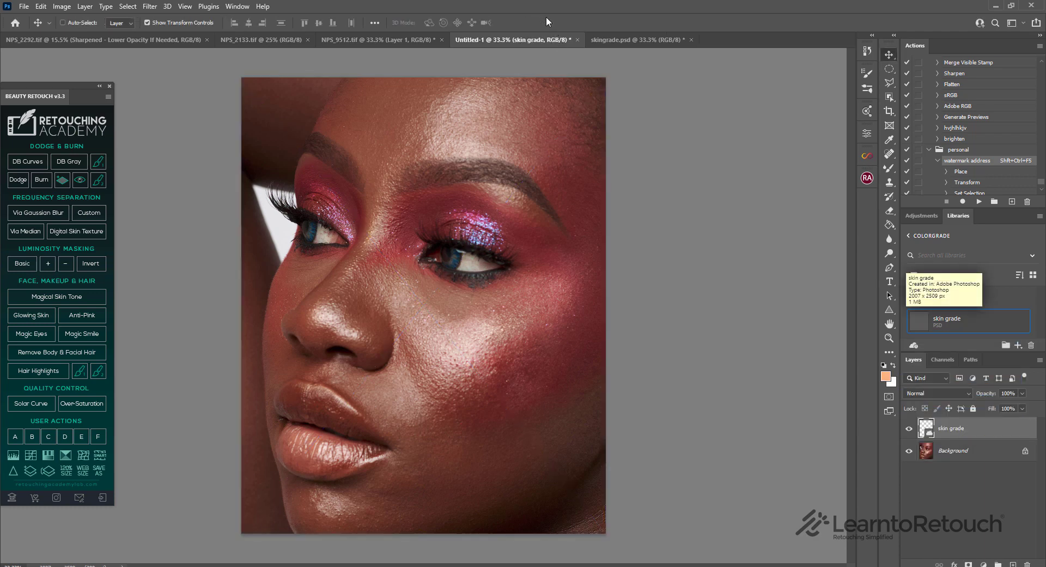
pyautogui.doubleClick(926, 428)
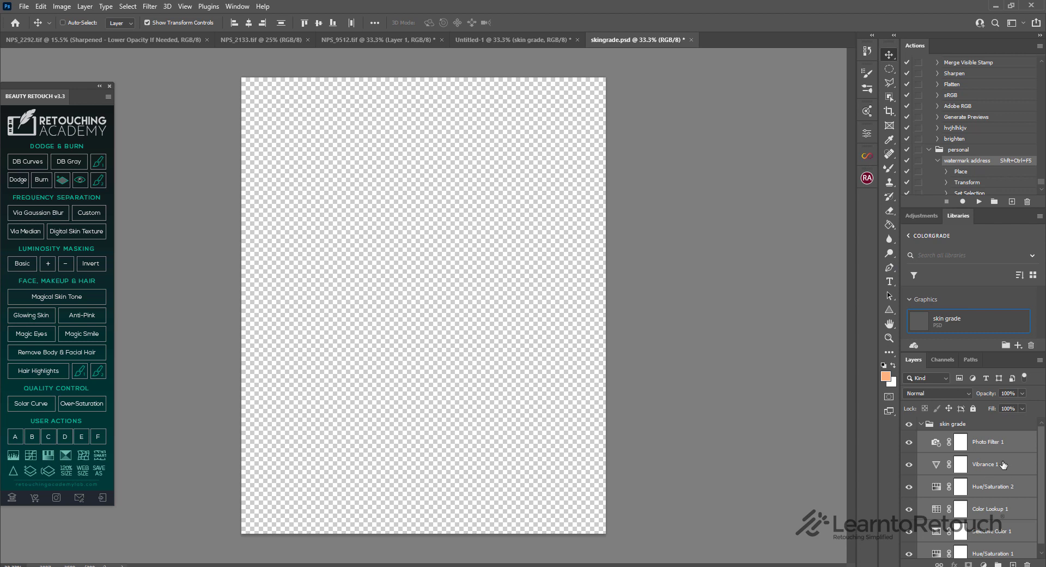
# Step: Copy the adjustment layers from skingrade.psd into Untitled-1 and delete the placed skin grade layer
pyautogui.moveTo(1005, 462); pyautogui.dragTo(455, 211)
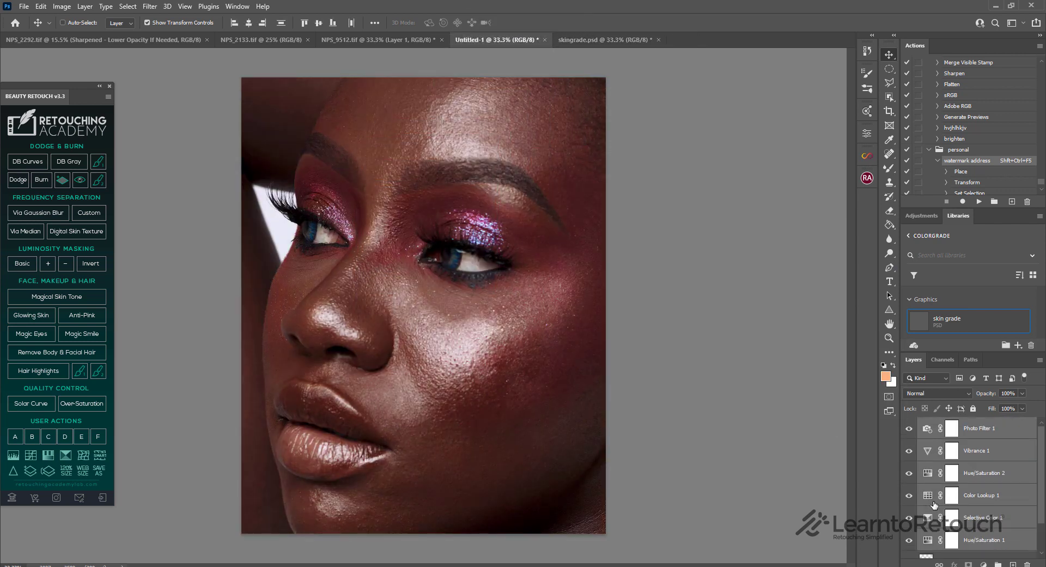
pyautogui.moveTo(1041, 506); pyautogui.dragTo(1035, 537)
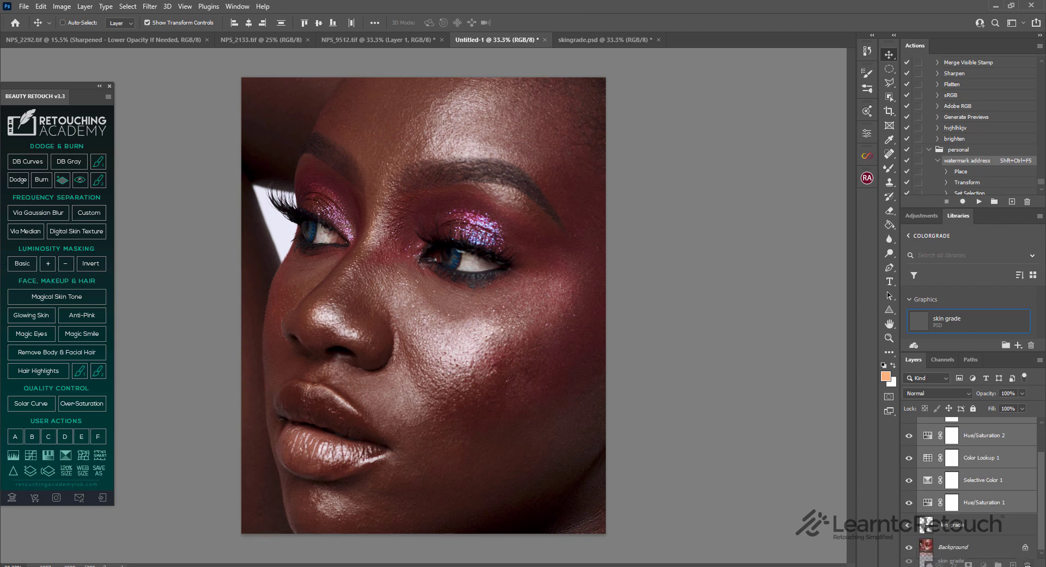
pyautogui.scroll(2, 1020, 558)
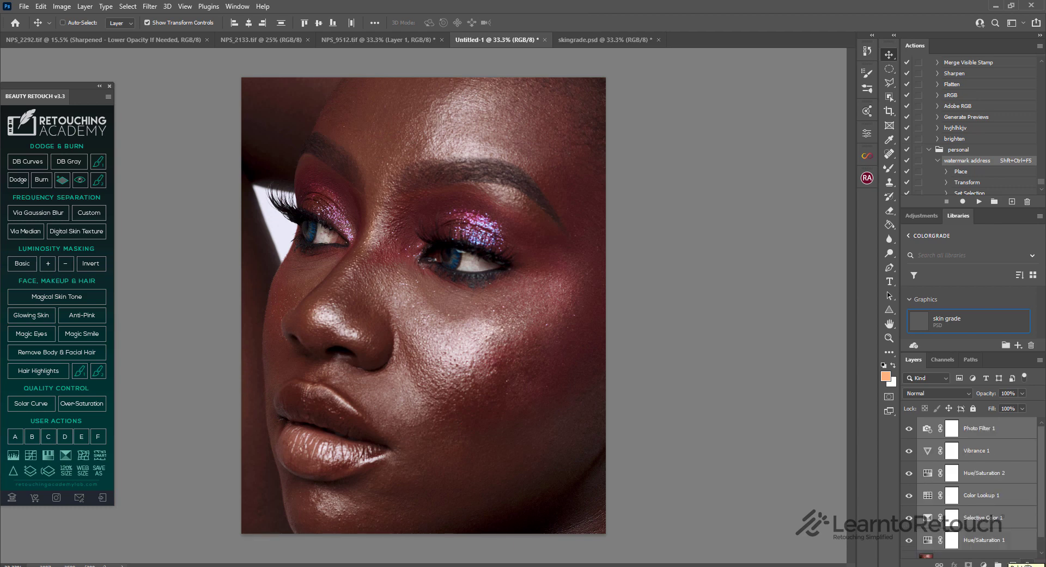